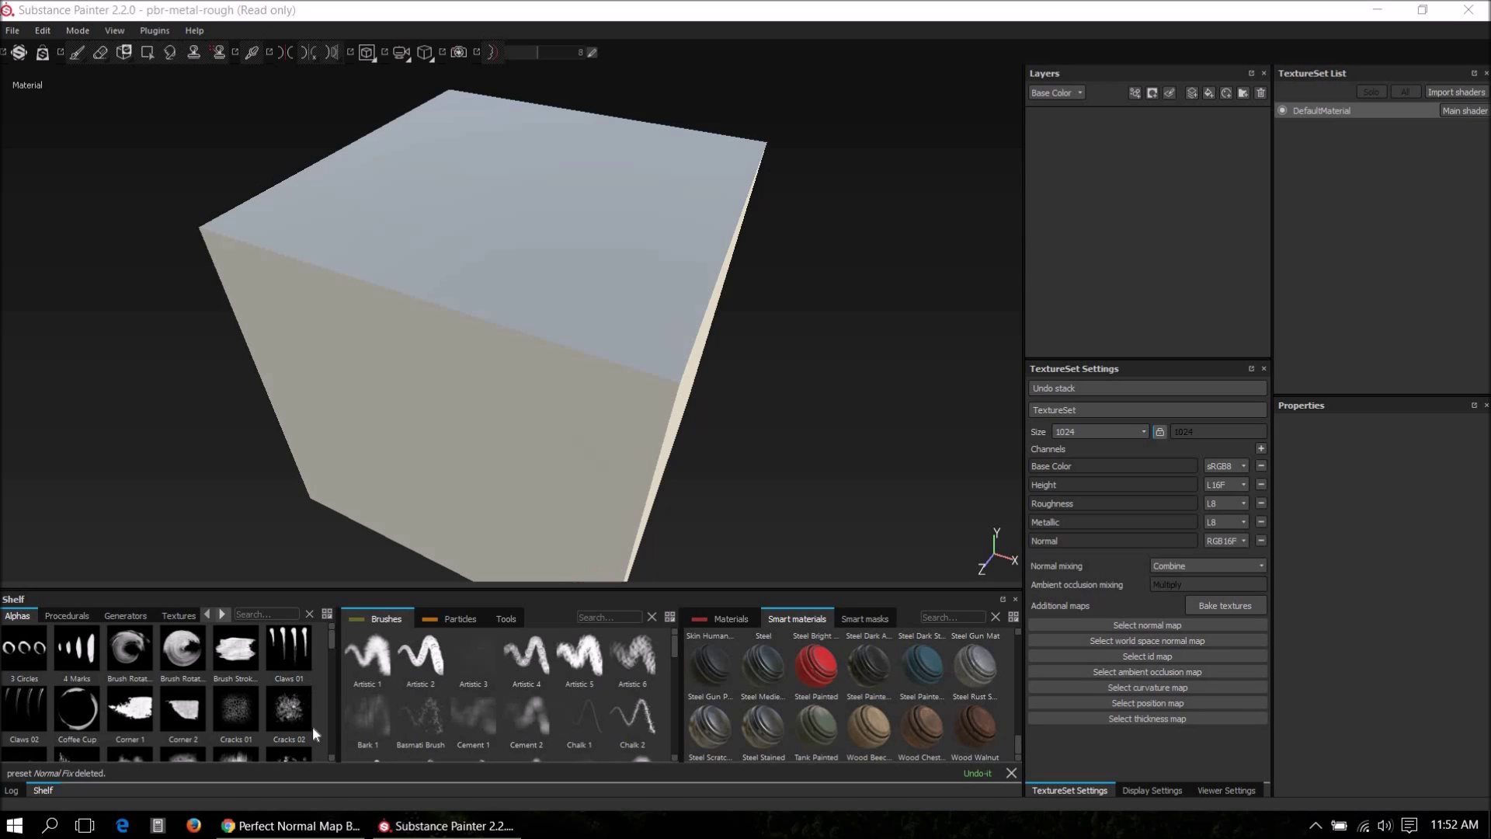
Switch to the browser showing the 'Perfect Normal Map Baking in Substance Designer 5' video.
left_click(292, 825)
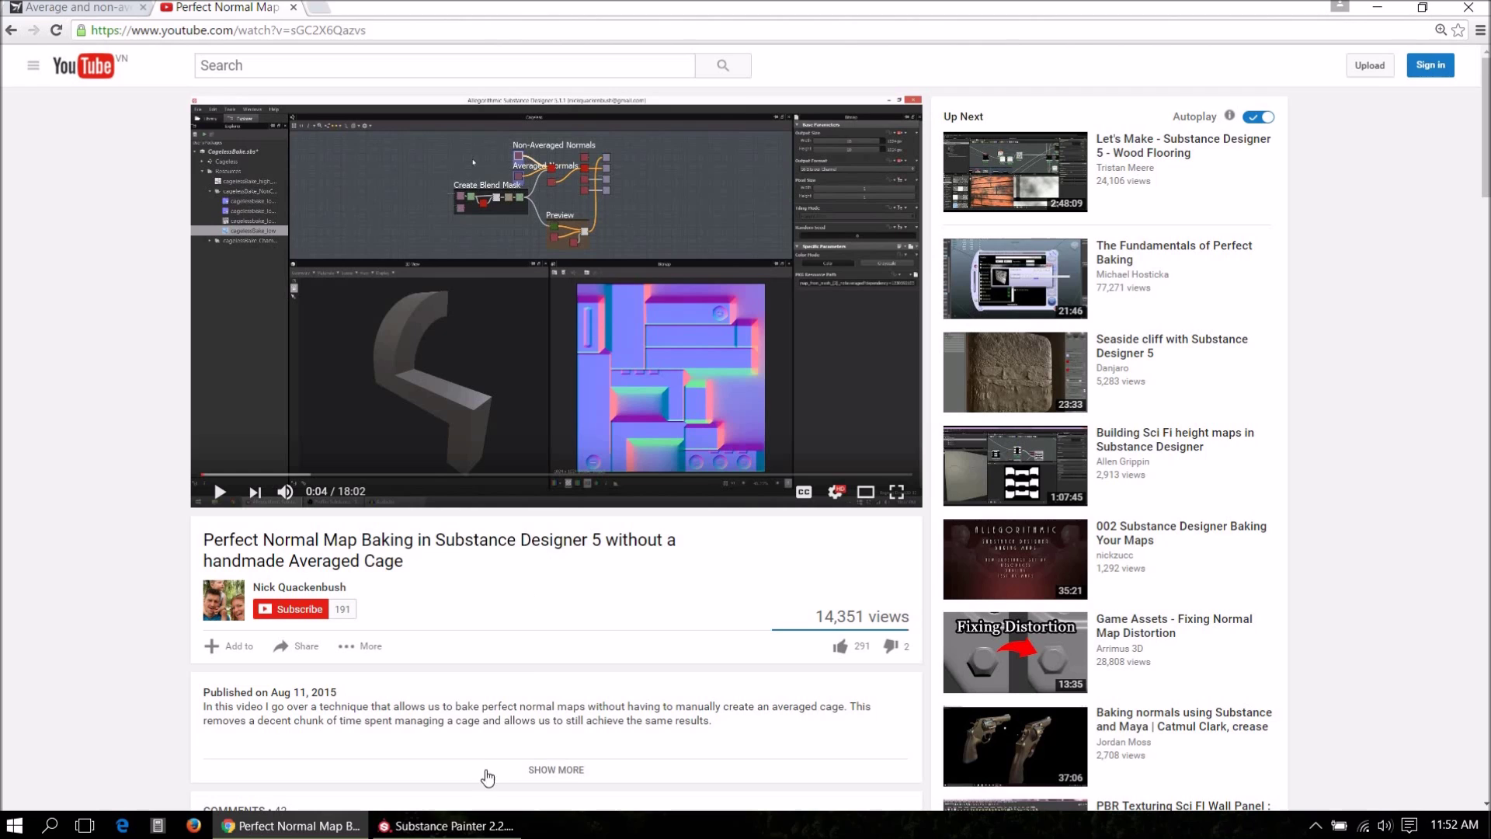
Return to the Substance Painter pbr-metal-rough cube project.
left_click(454, 826)
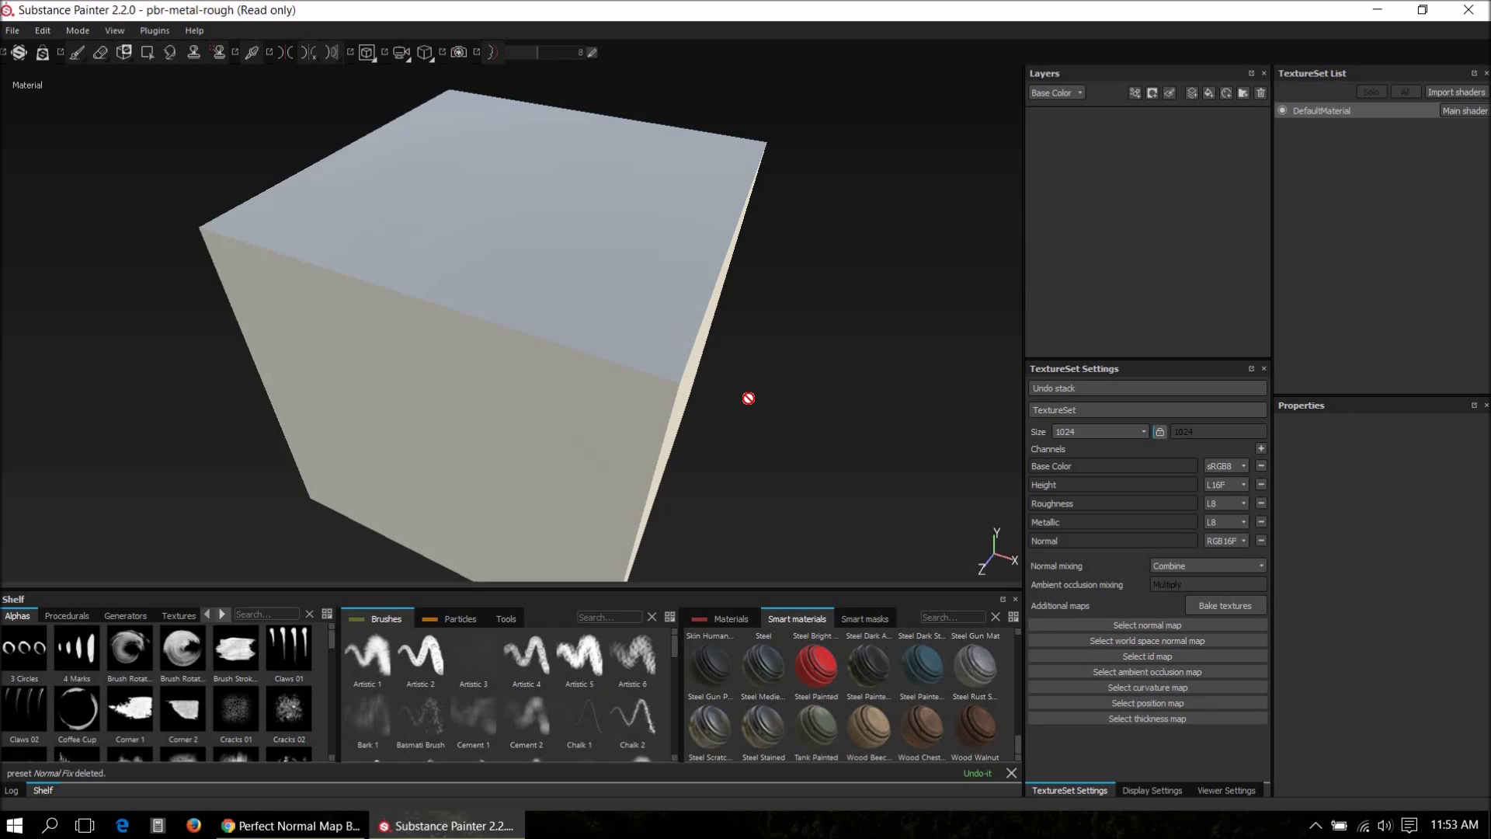
Bake the DefaultMaterial normal map with Average Normals enabled so hexagon insets appear.
left_click(1210, 605)
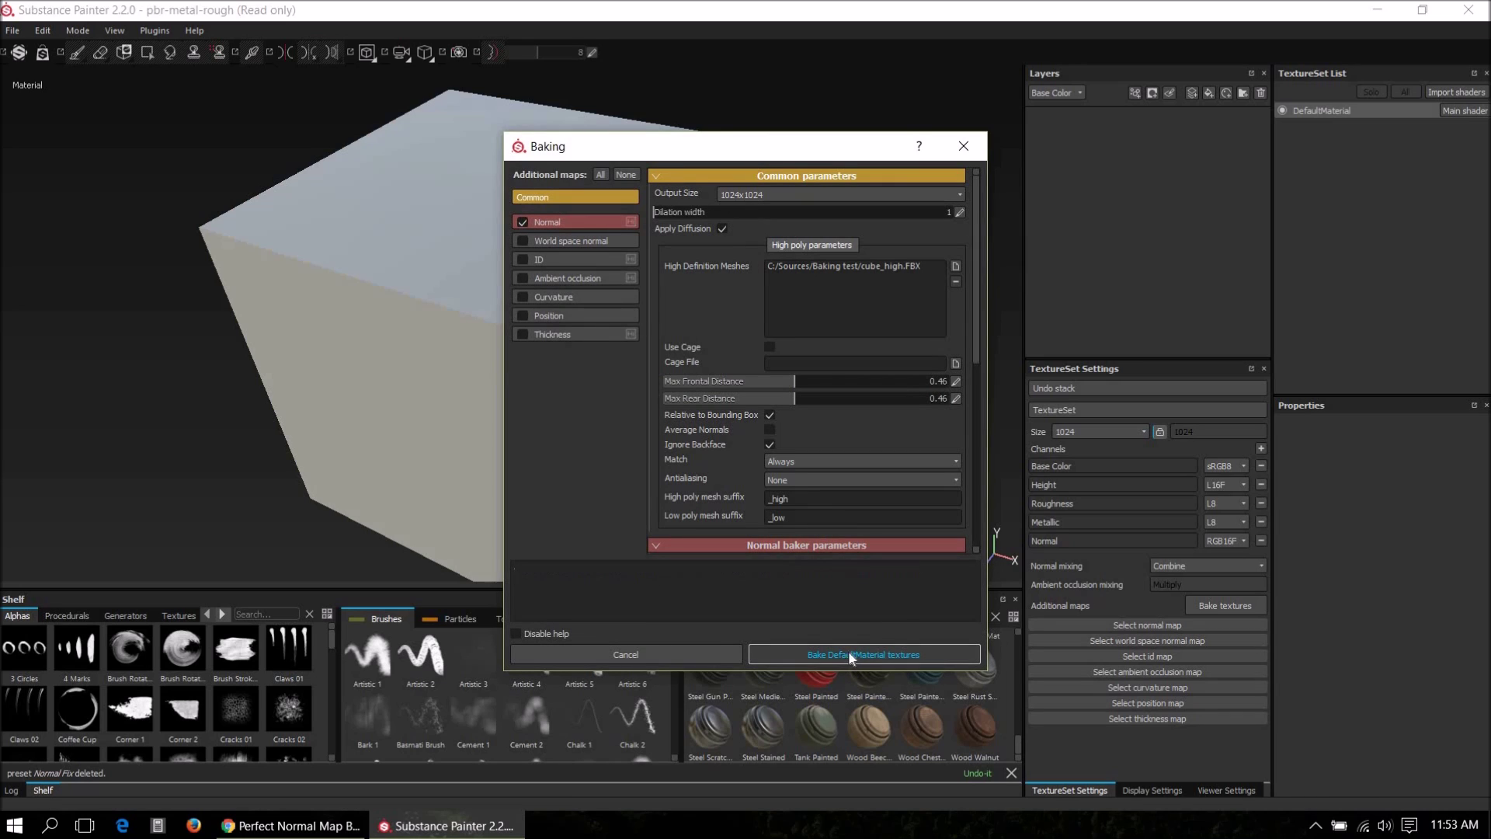
left_click(769, 429)
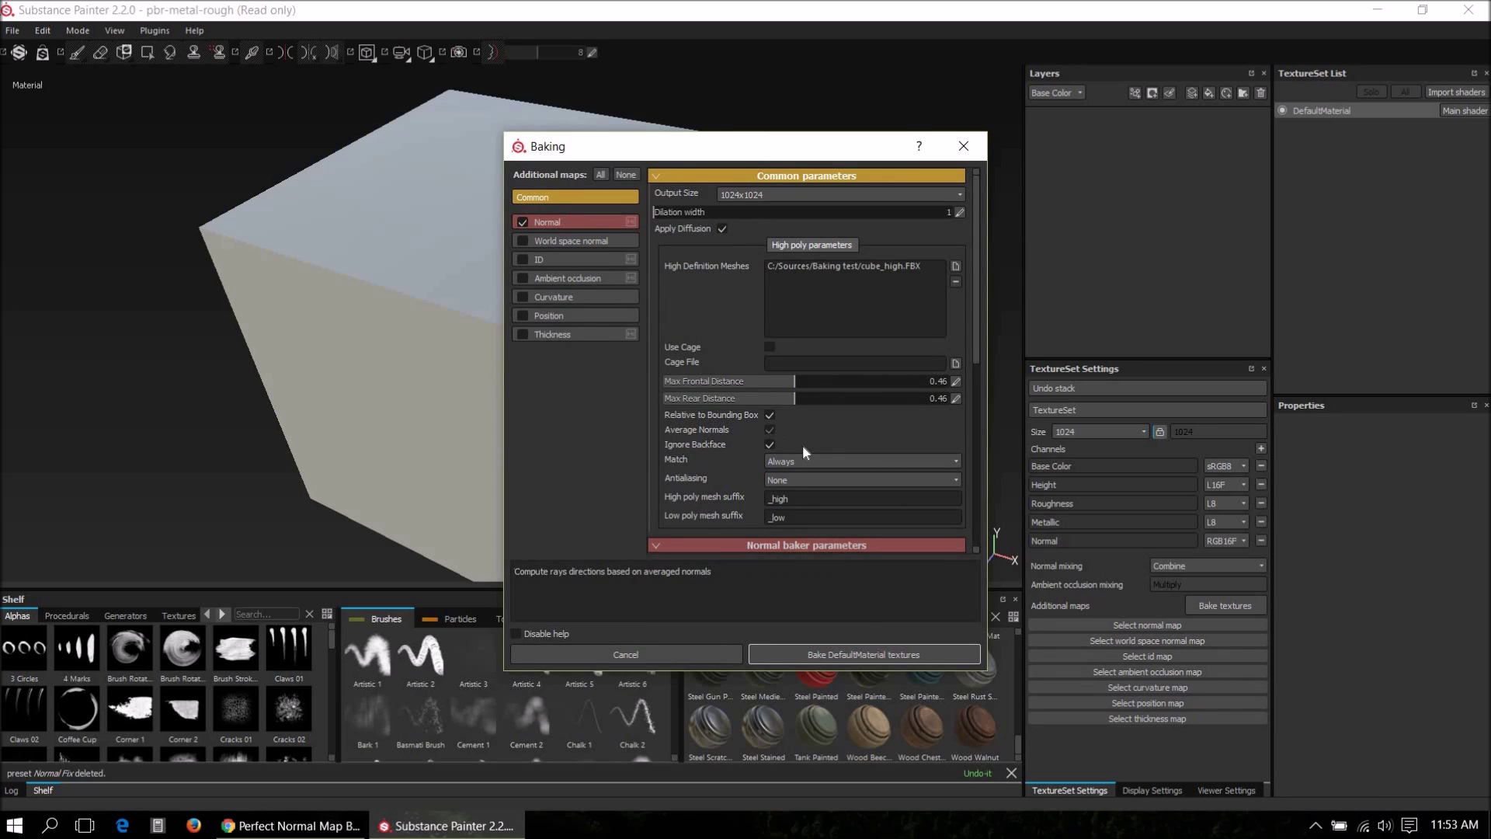
left_click(858, 655)
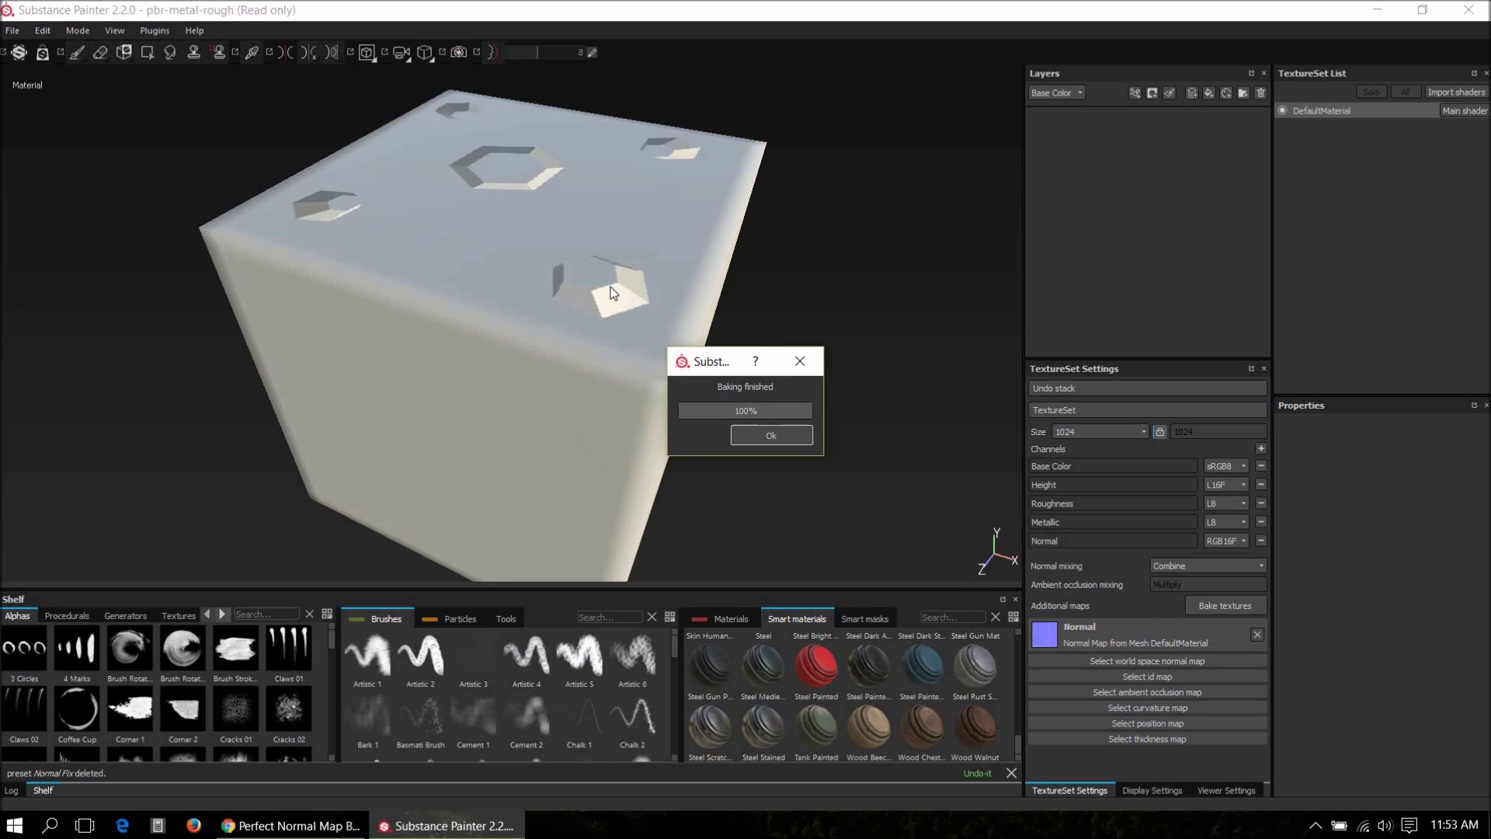
key("Return")
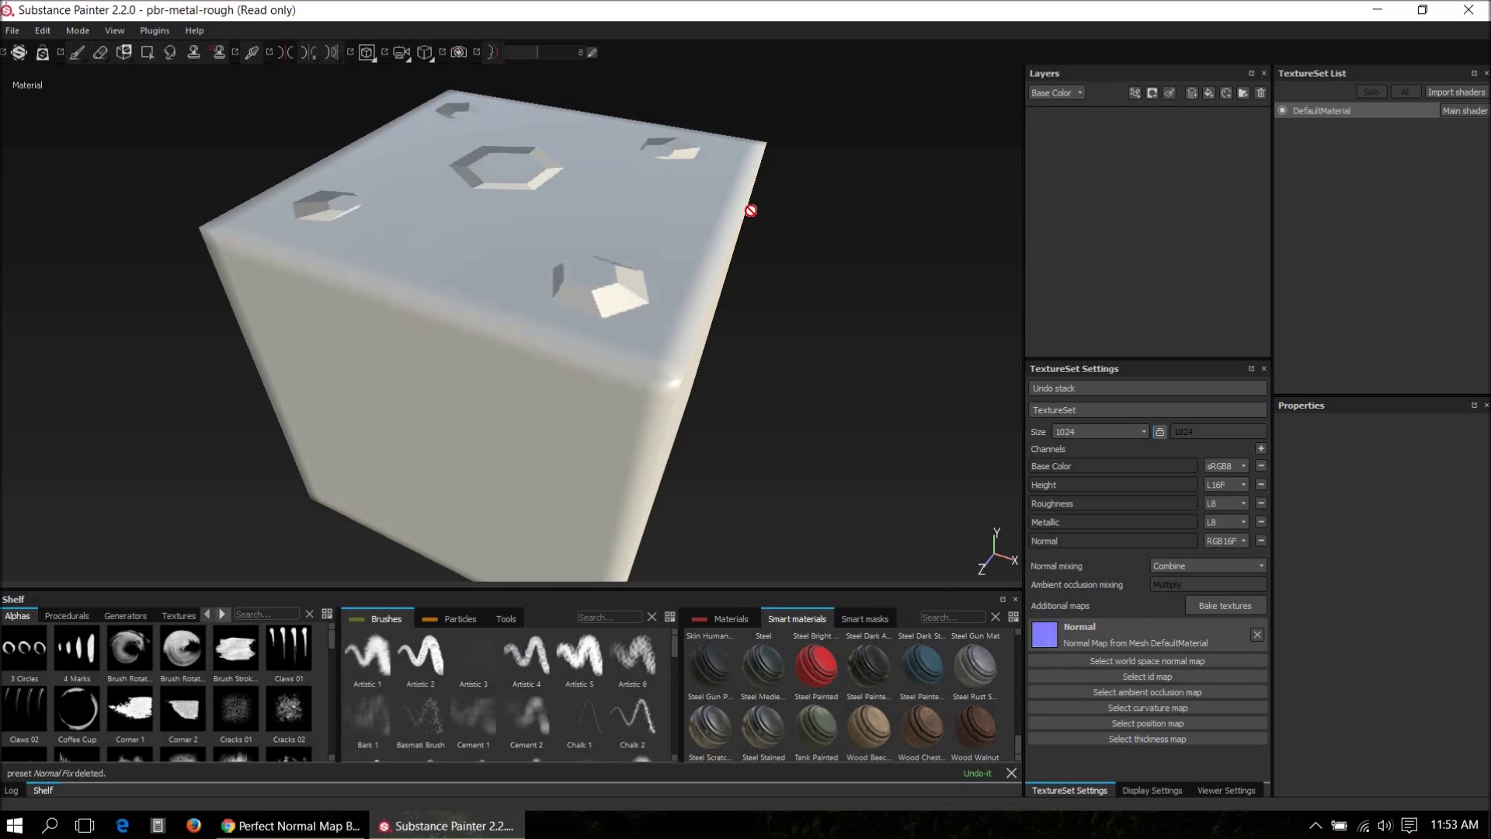
Orbit around the cube to inspect the baked hexagon insets, then reopen the Baking dialog.
left_click_drag(678, 322, 673, 409, "alt")
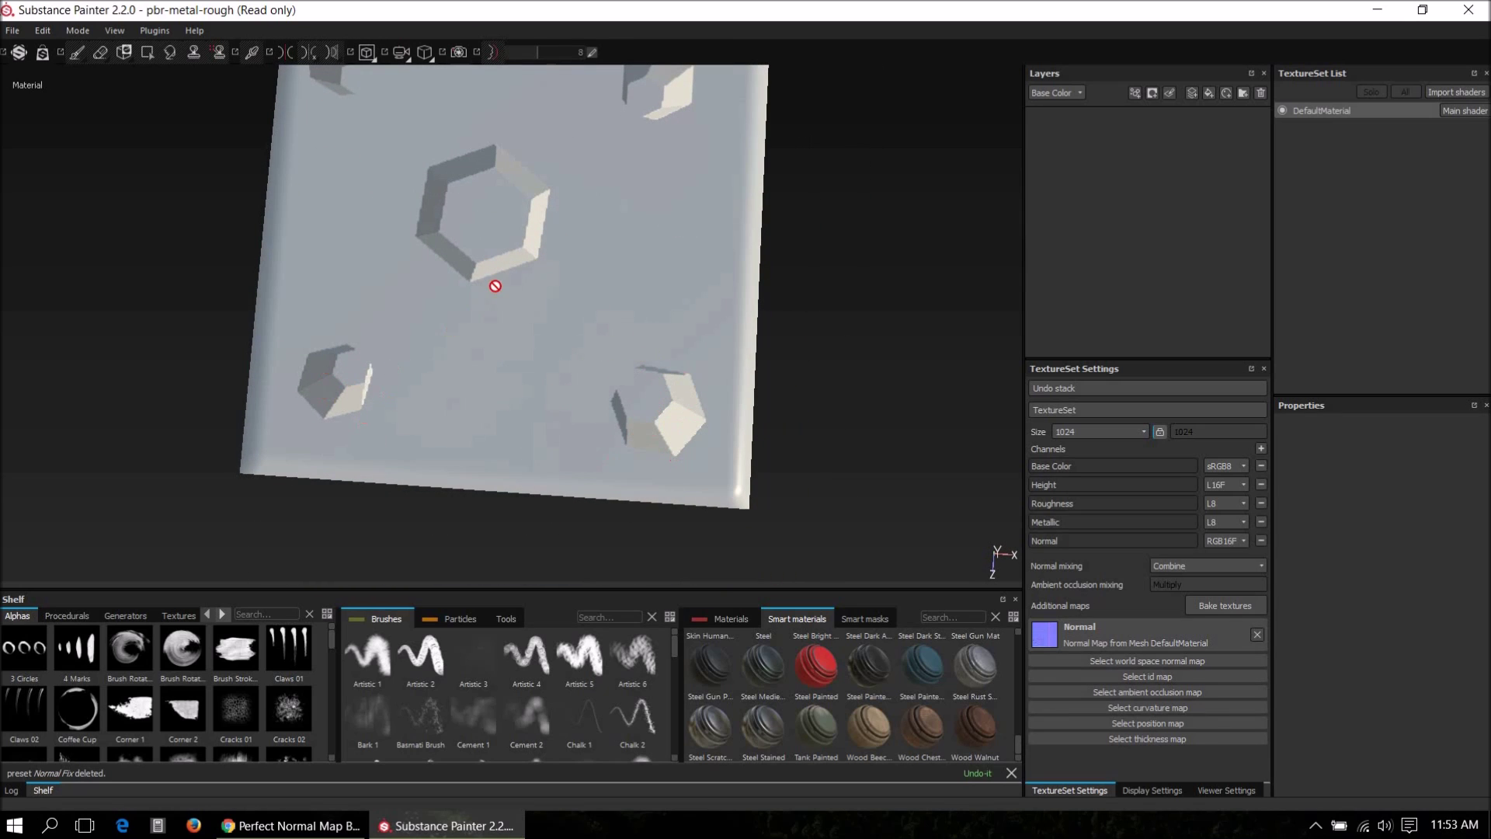
left_click_drag(515, 352, 636, 412, "alt")
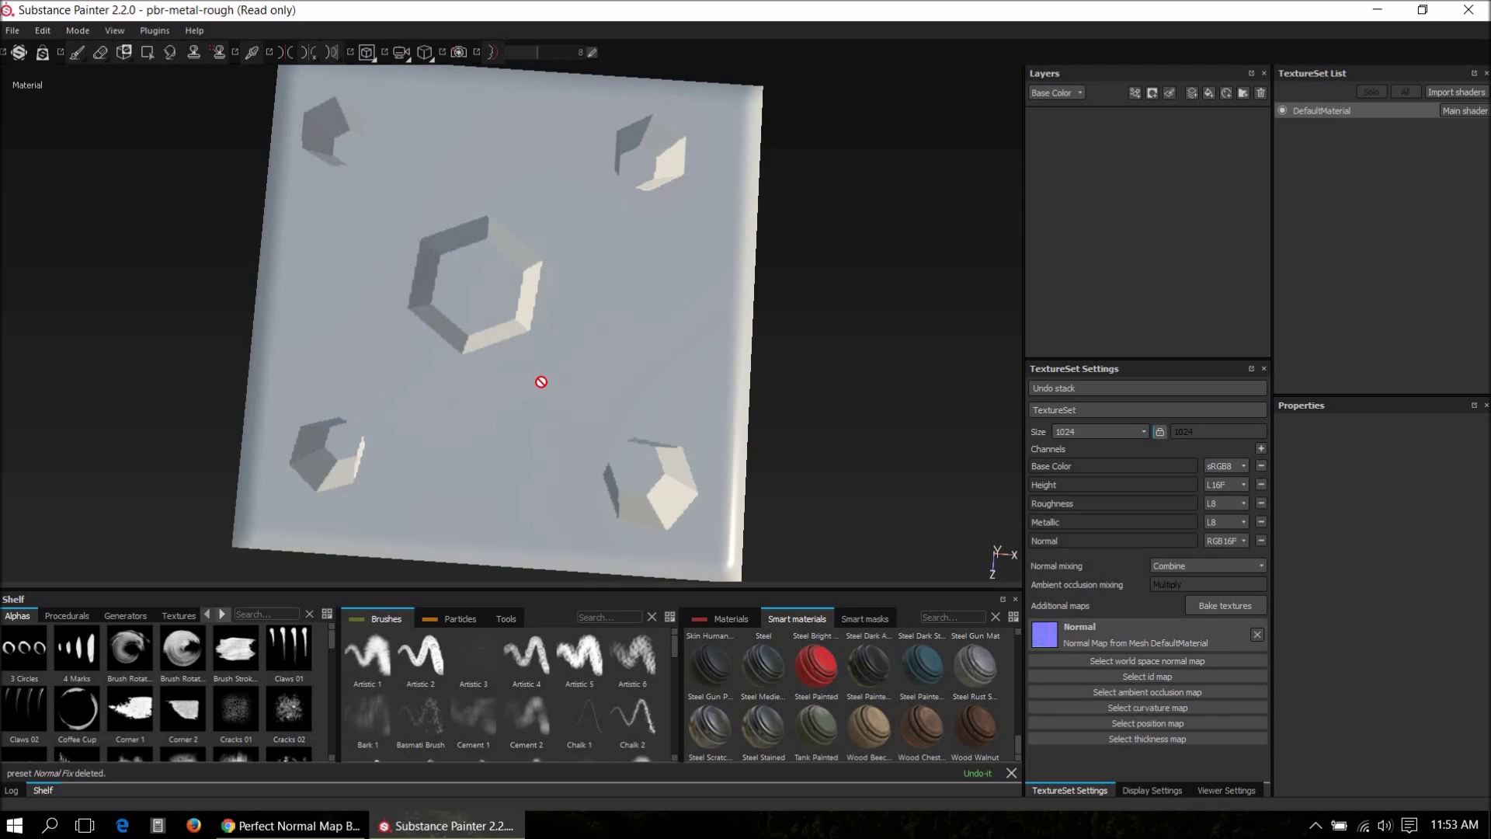
left_click_drag(609, 399, 603, 429, "alt")
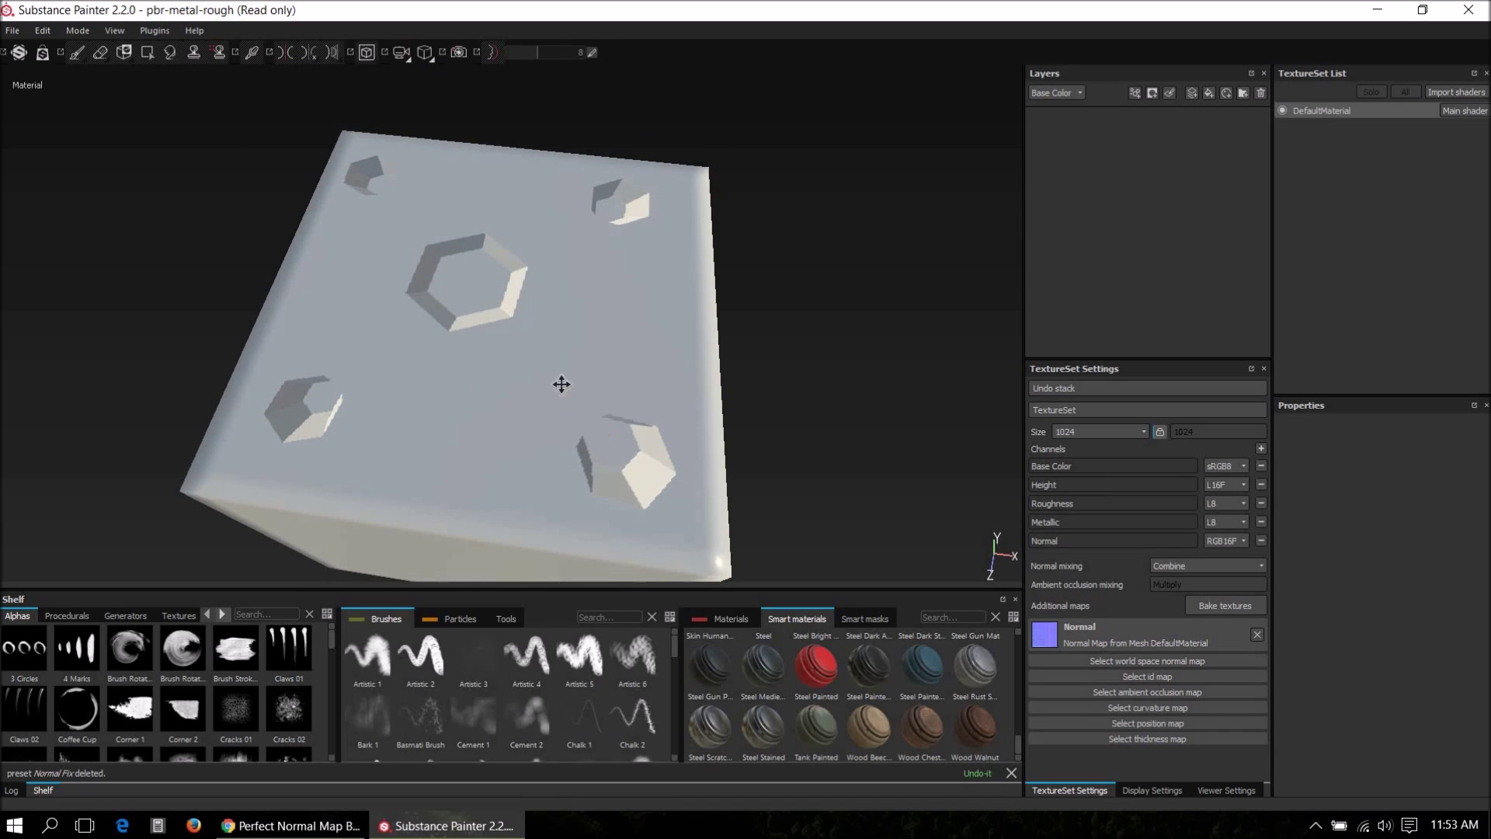
left_click_drag(560, 383, 594, 365, "alt")
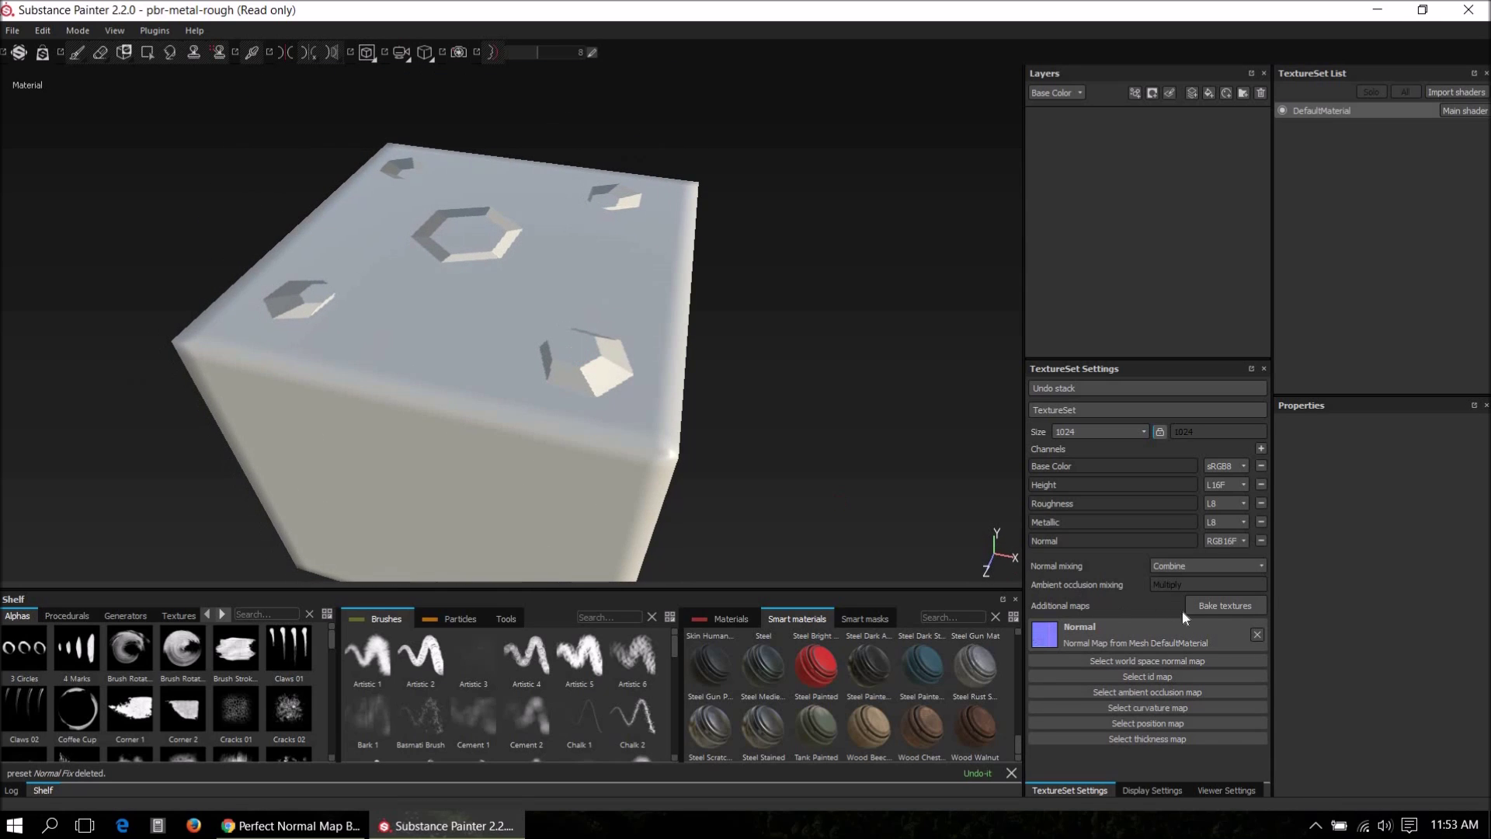
left_click(1216, 606)
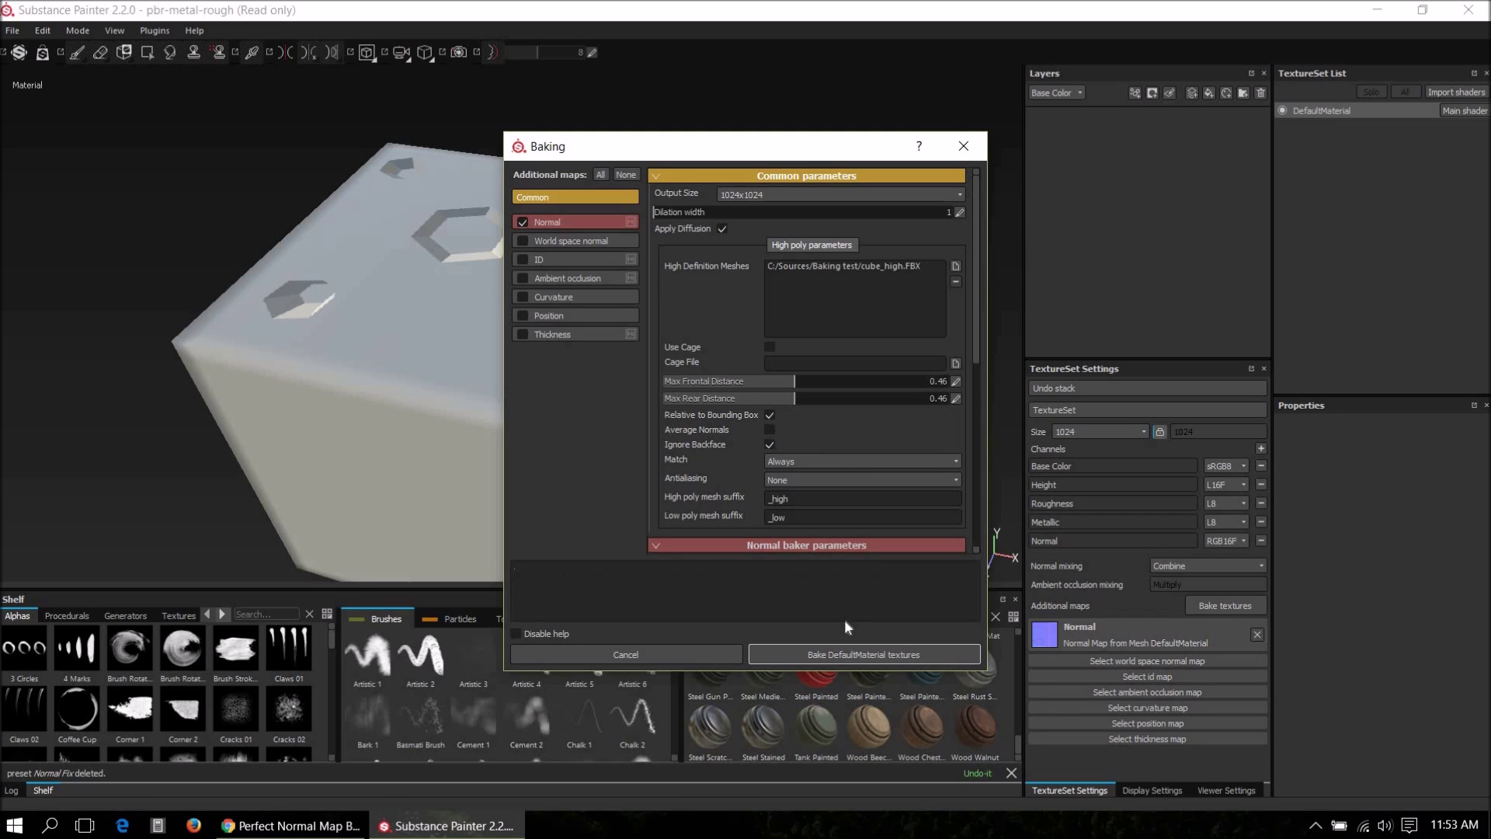
Rebake the normal map with Average Normals off, then orbit and zoom to check the corner.
left_click(842, 654)
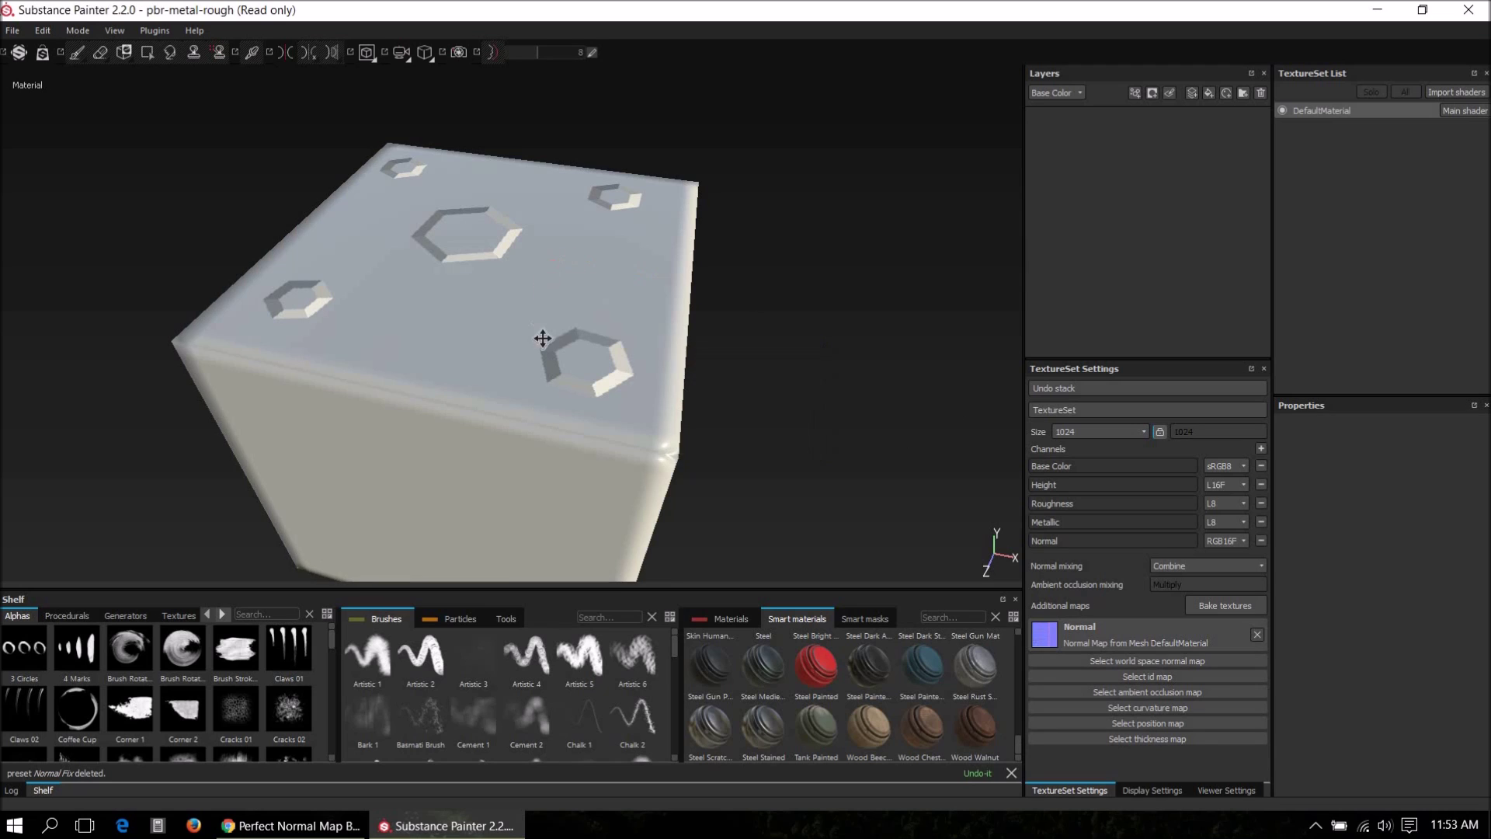
left_click_drag(546, 336, 582, 343, "alt")
middle_click_drag(582, 343, 572, 389, "alt")
left_click_drag(572, 389, 664, 399, "alt")
scroll(653, 396, "up", 5)
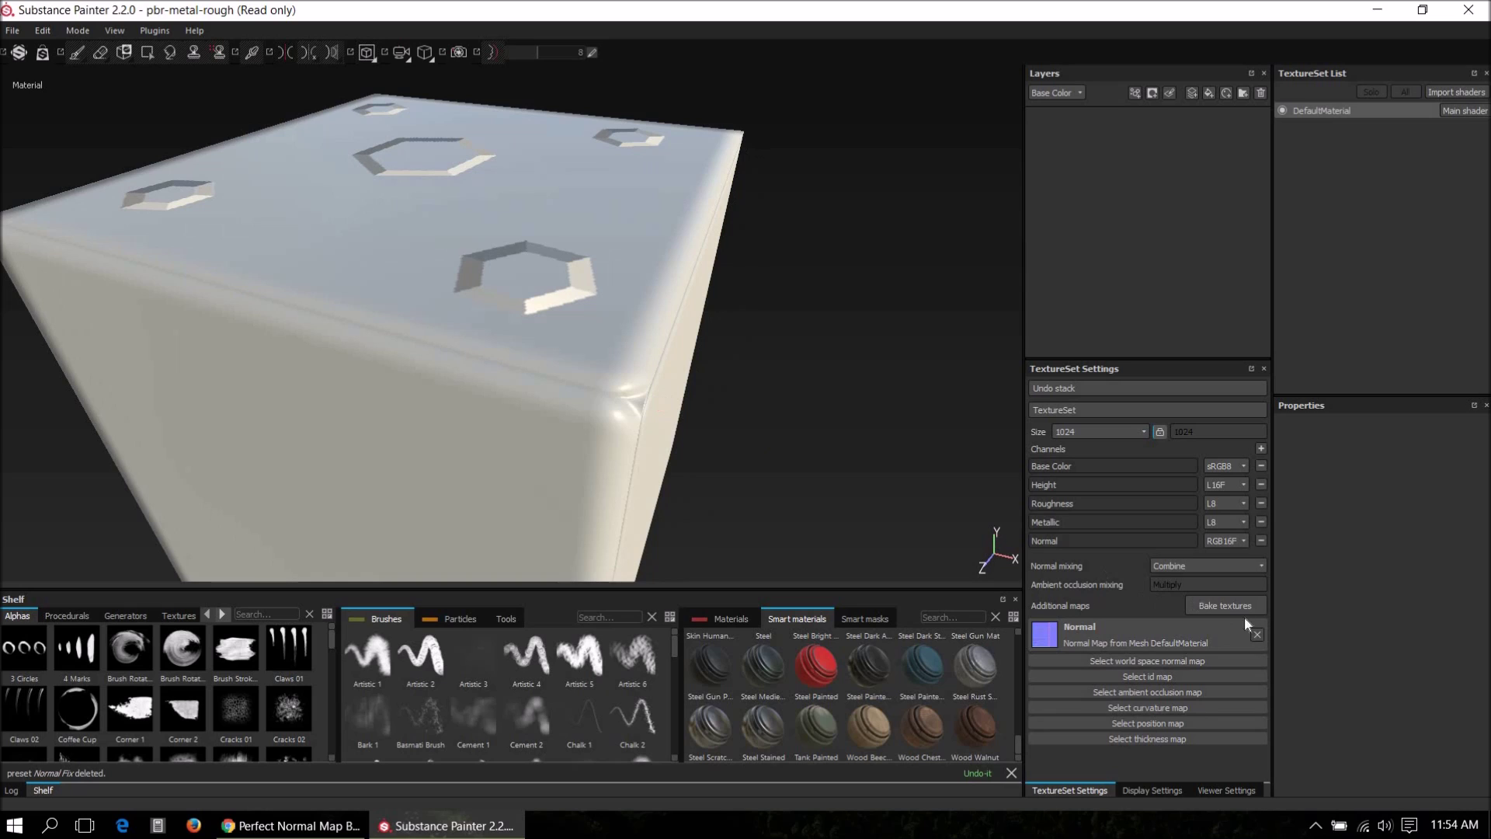
Remove the Normal map, rebake it with averaged normals, and restore the window to non-maximized size.
left_click(1259, 635)
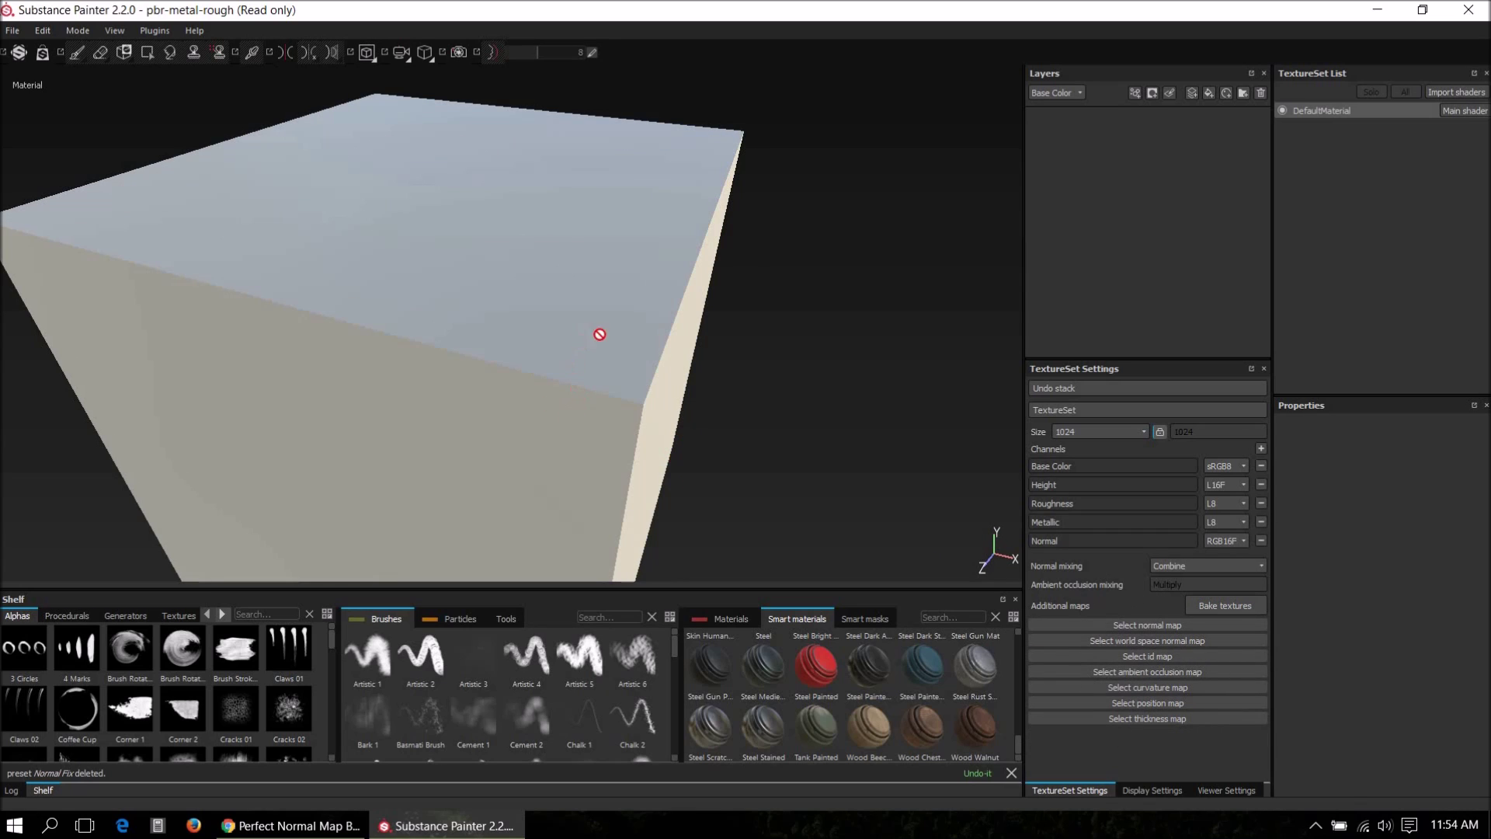
mouse_move(562, 323)
left_mouse_down("alt")
mouse_move(619, 302)
mouse_move(587, 328)
left_mouse_up("alt")
left_click(1224, 607)
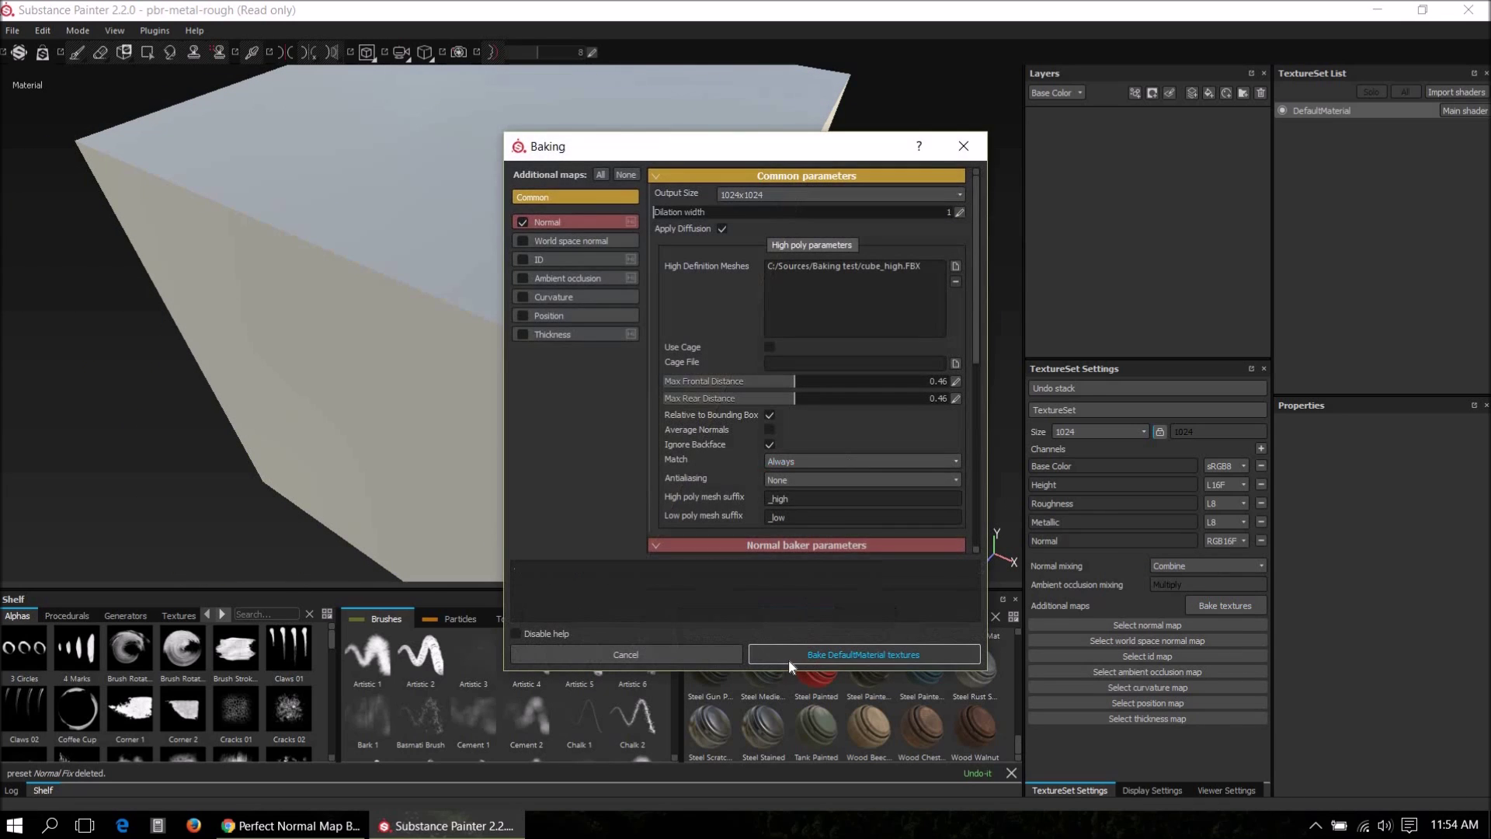
left_click(834, 655)
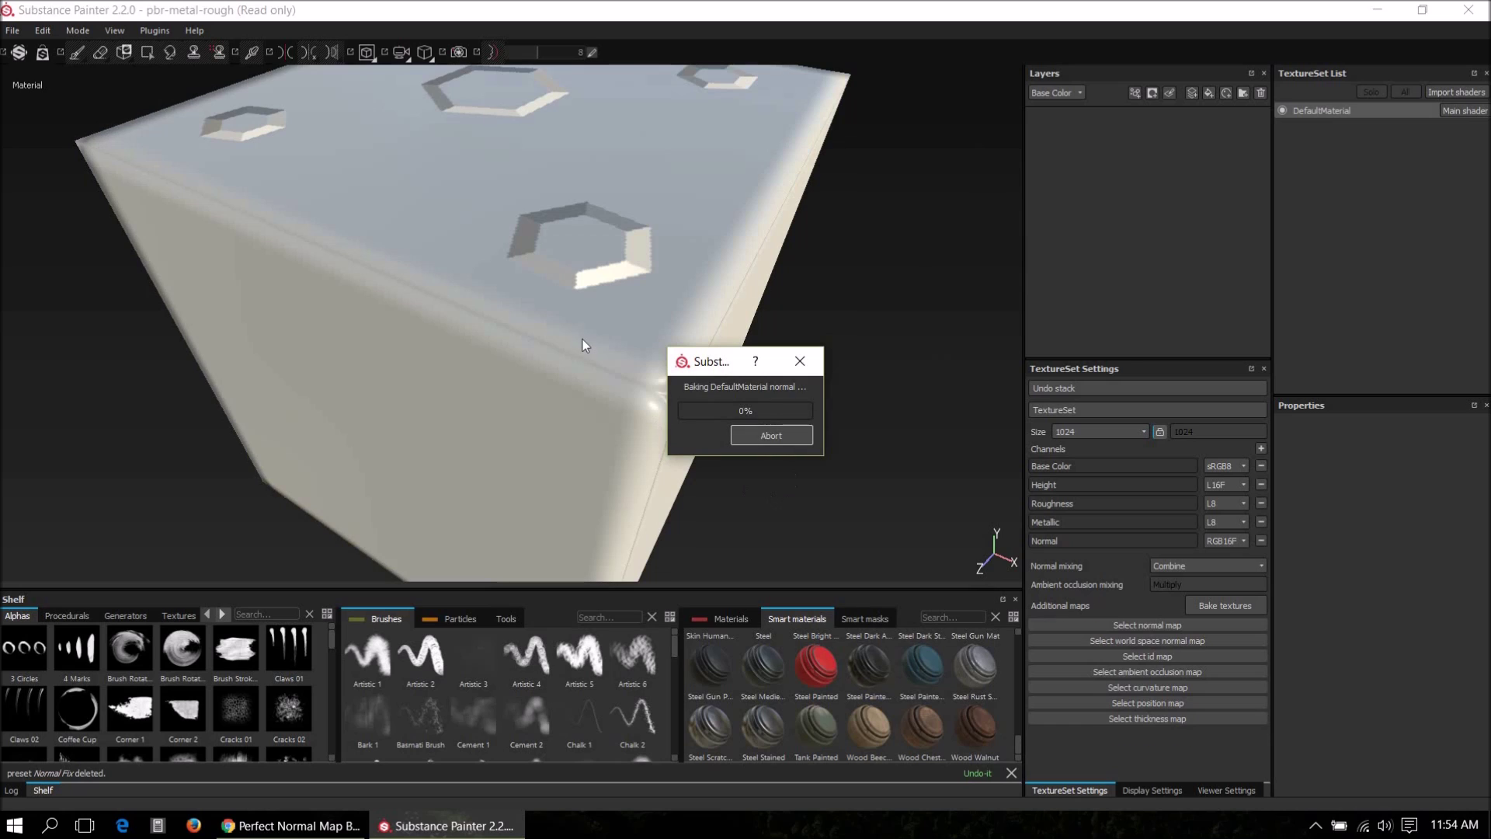
key("Return")
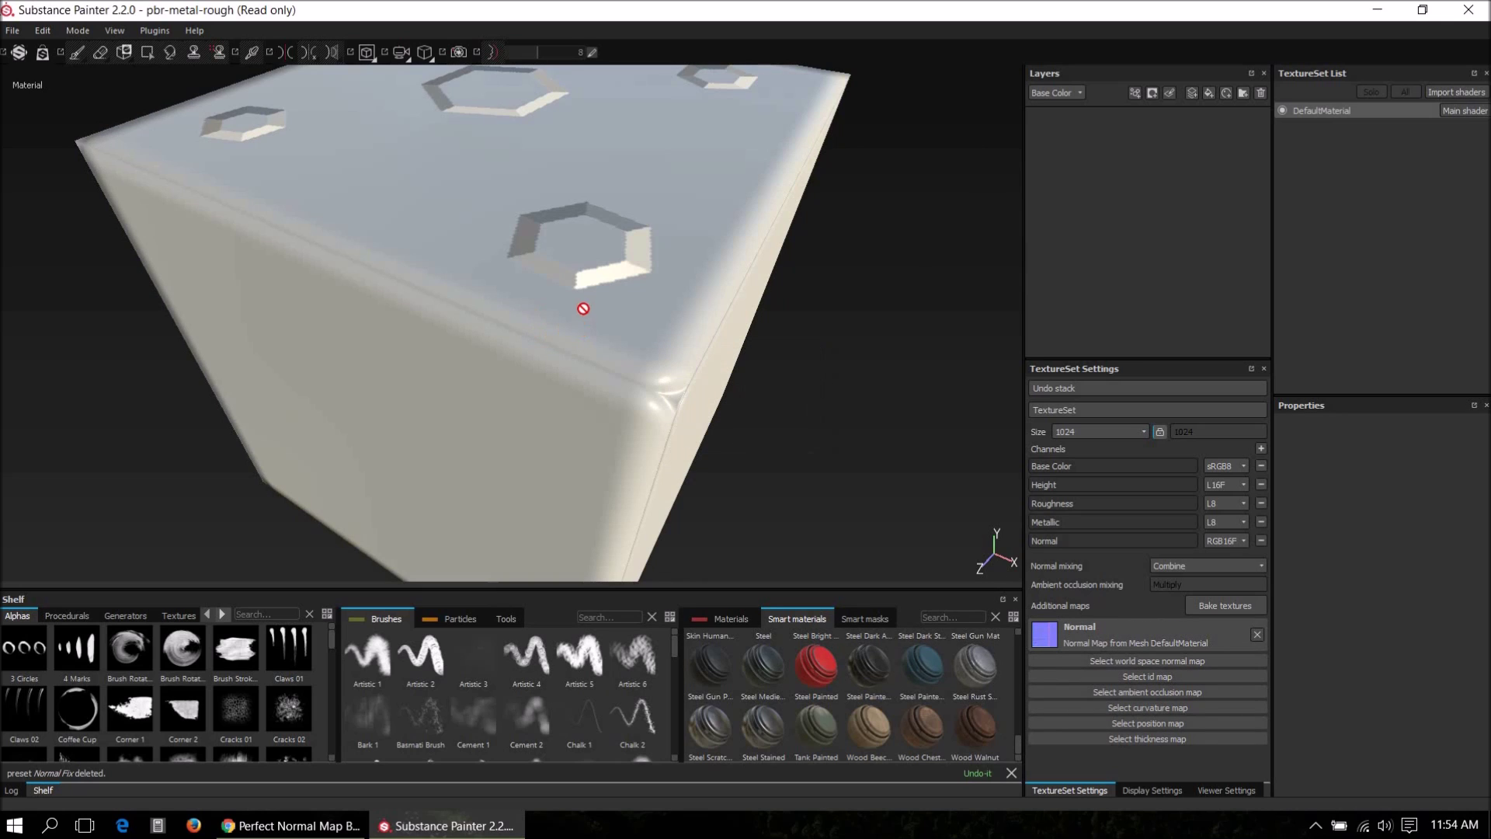
left_click_drag(589, 275, 579, 256, "alt")
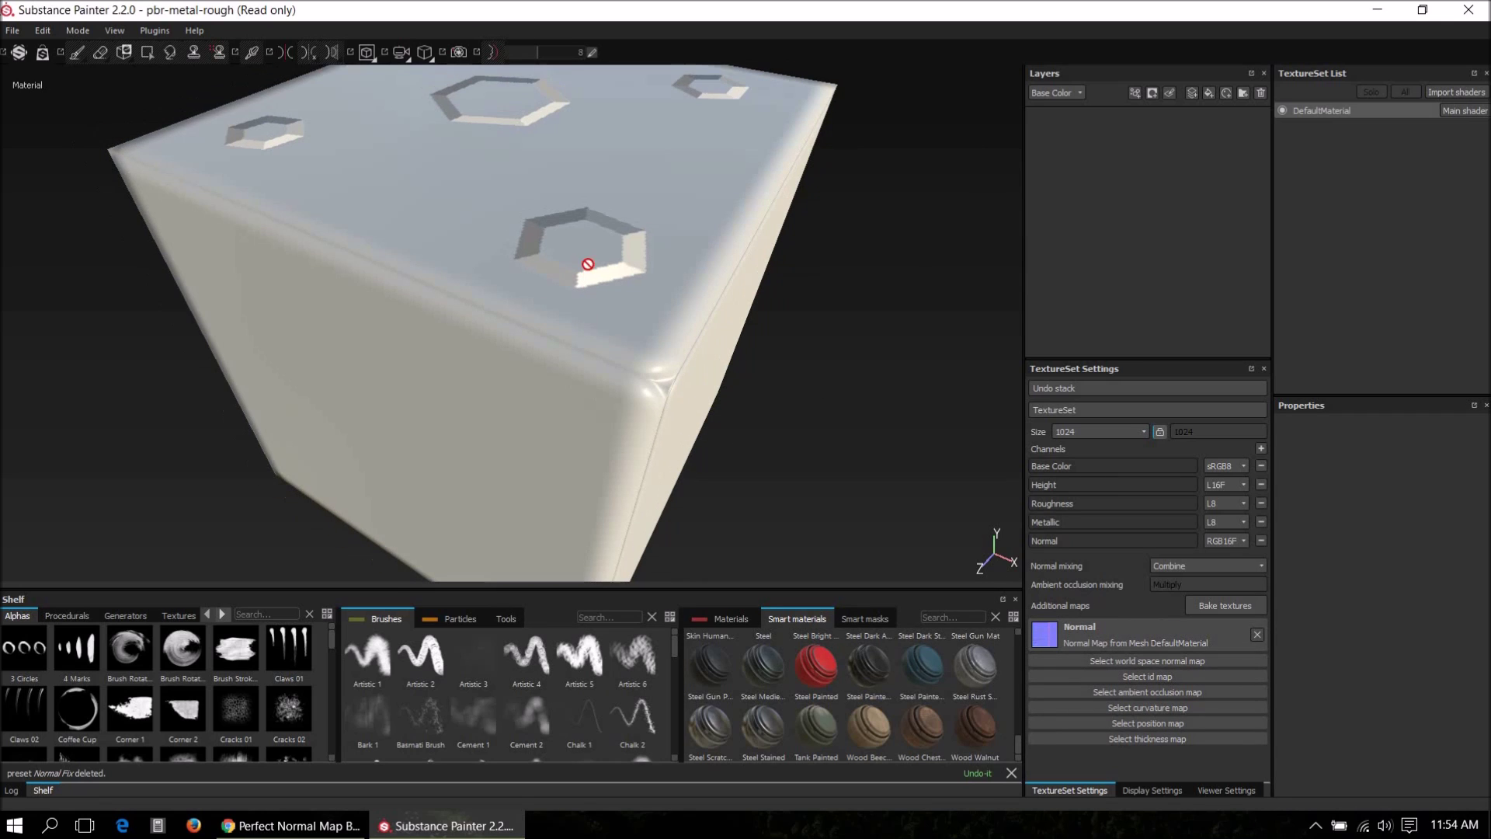
left_click(1422, 9)
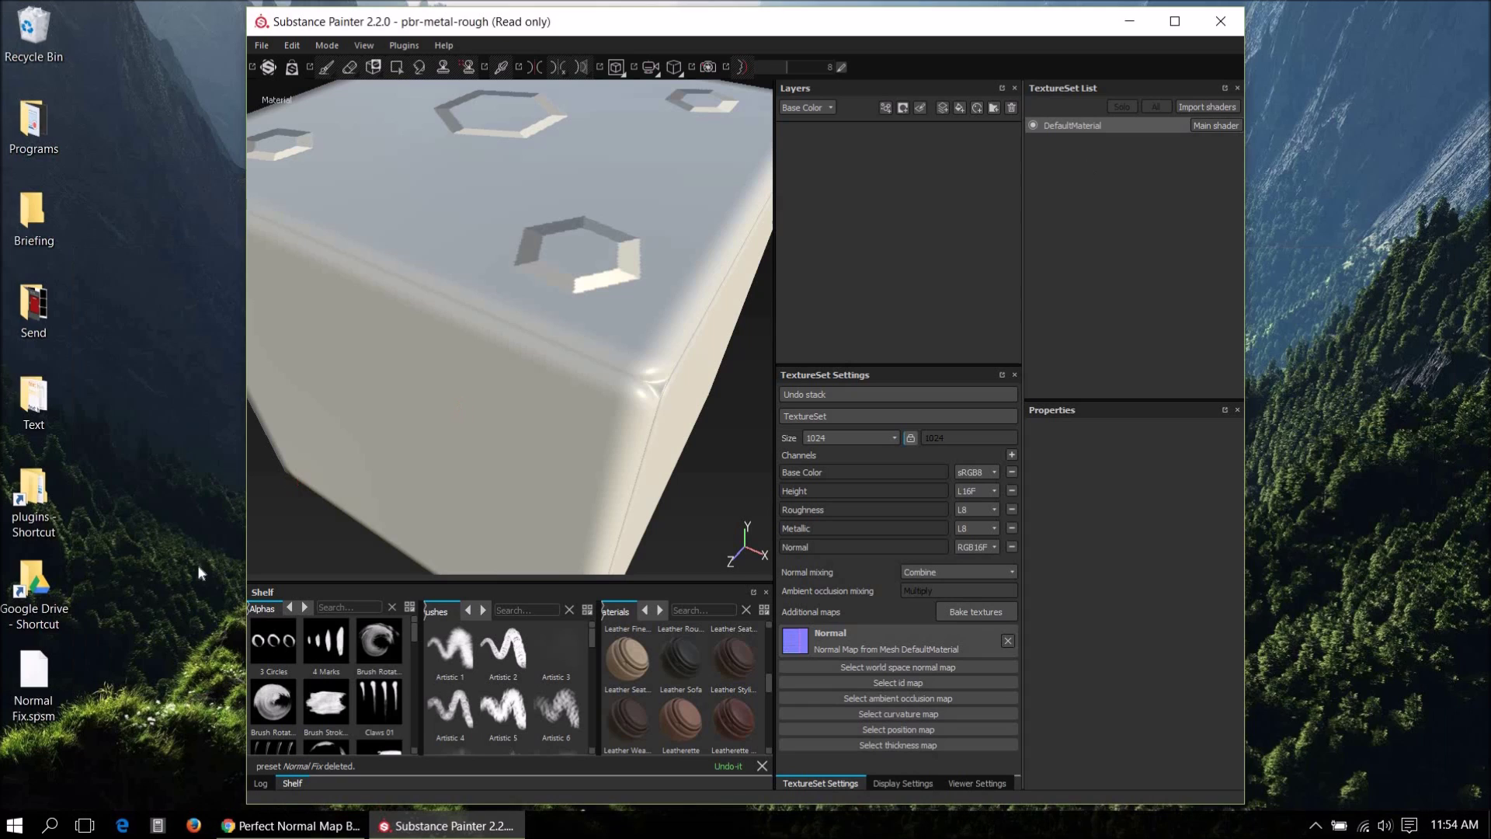
Import Normal Fix.spsm into the shelf for the current session only and maximize the window.
left_click_drag(34, 684, 671, 676)
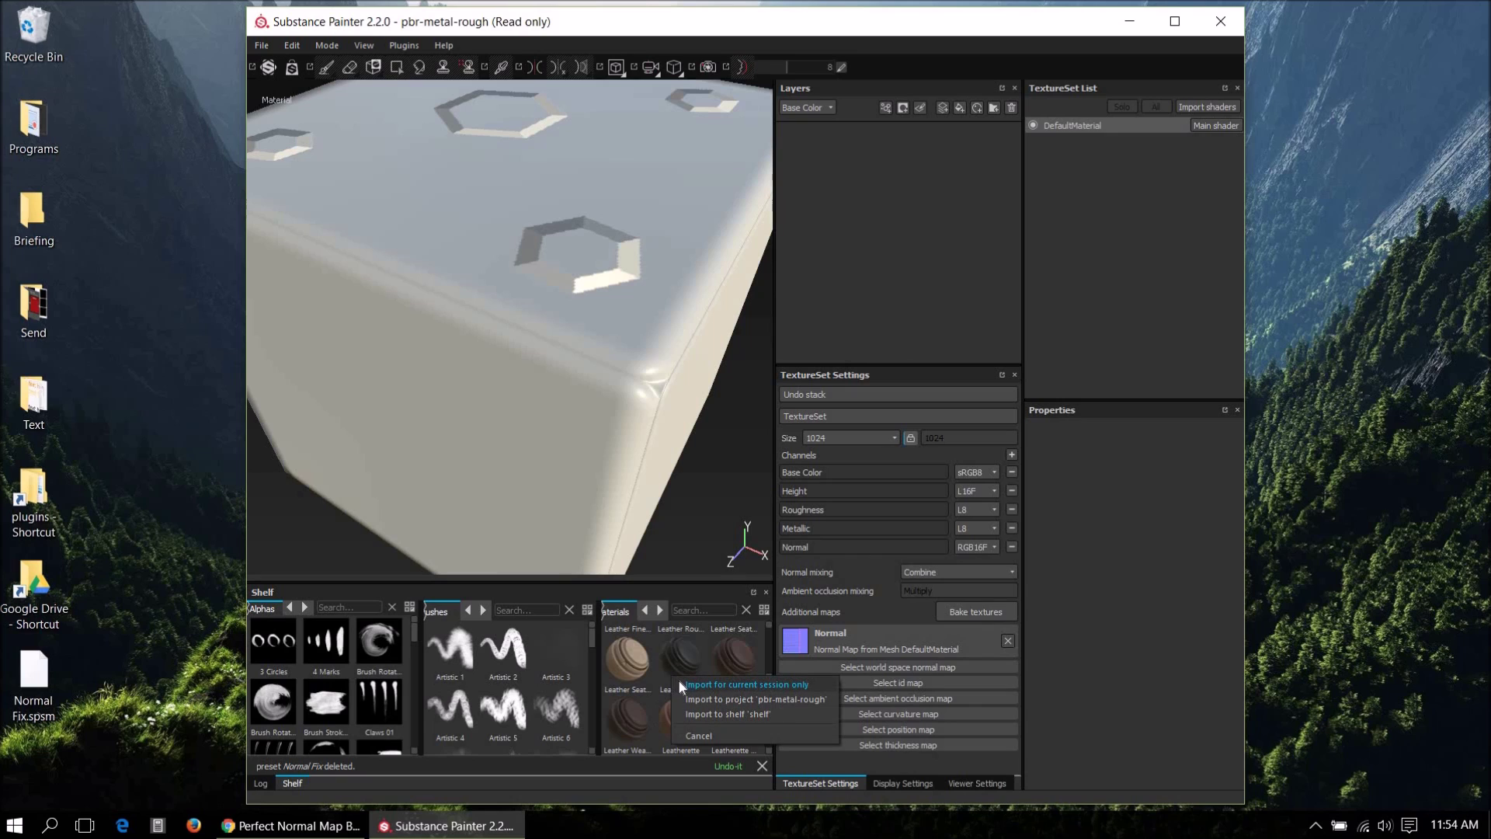
left_click(705, 714)
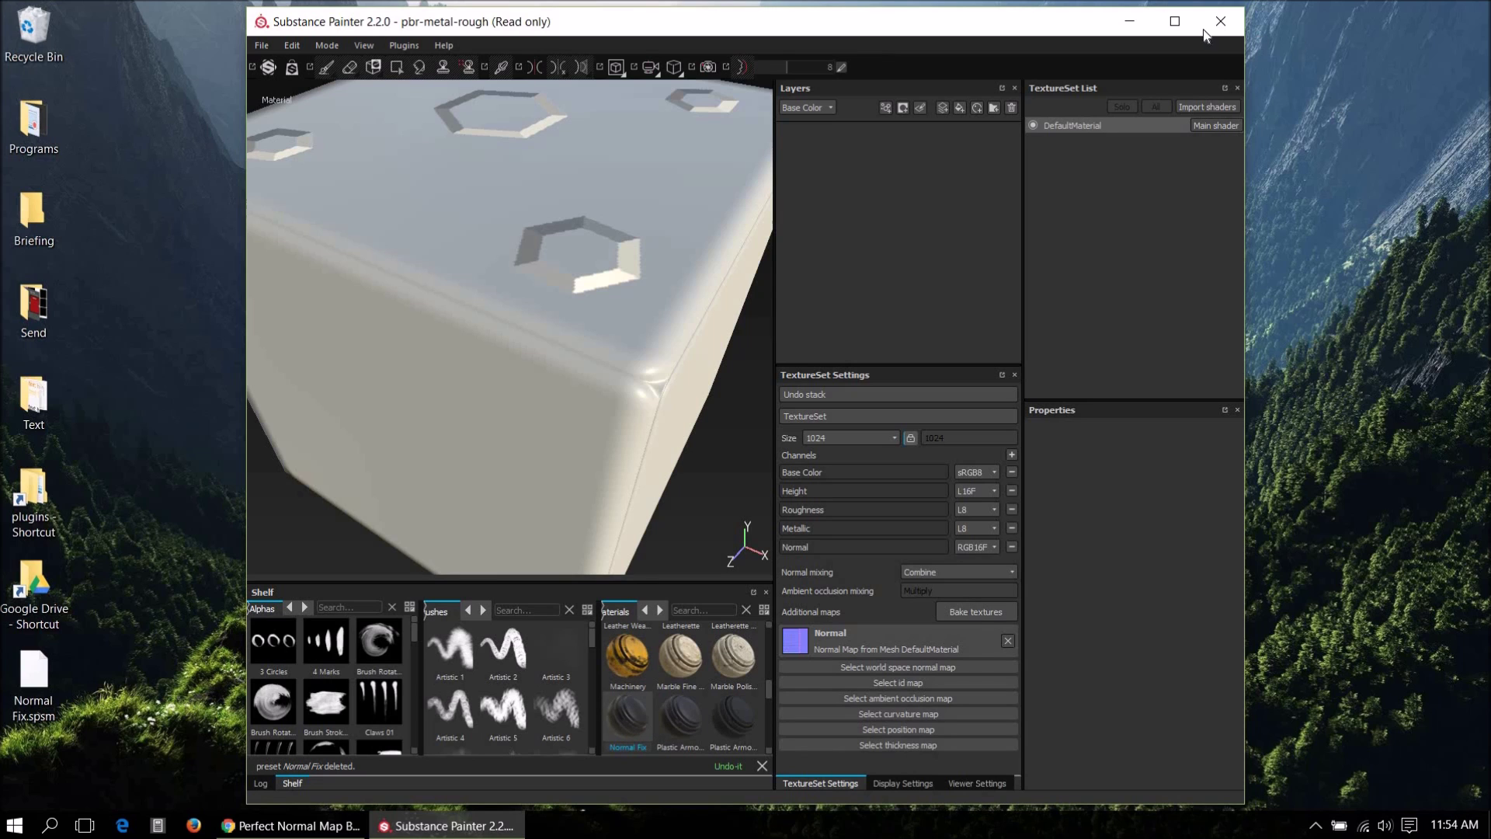
left_click(1174, 21)
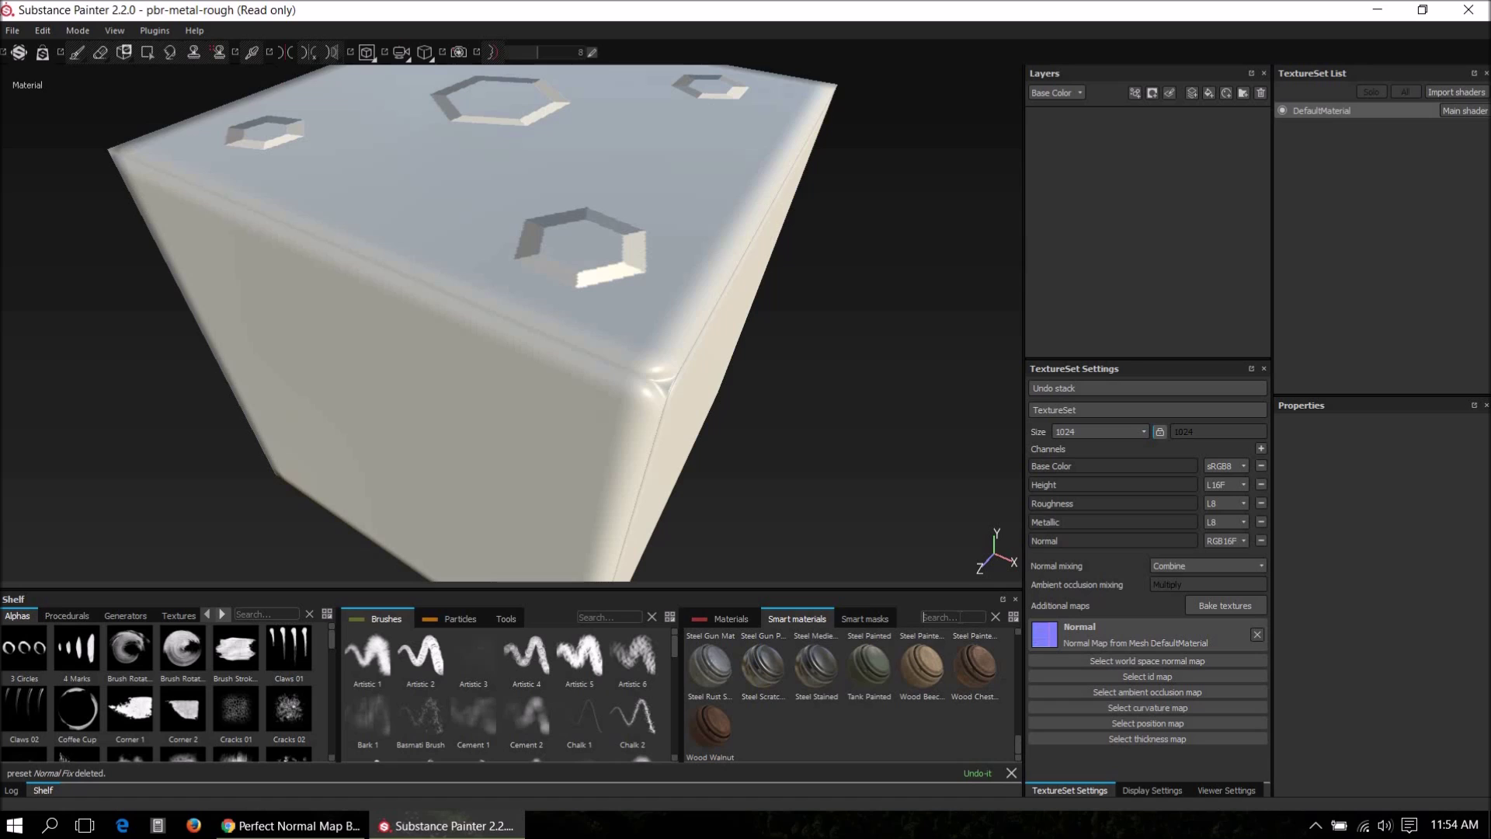
type("nor")
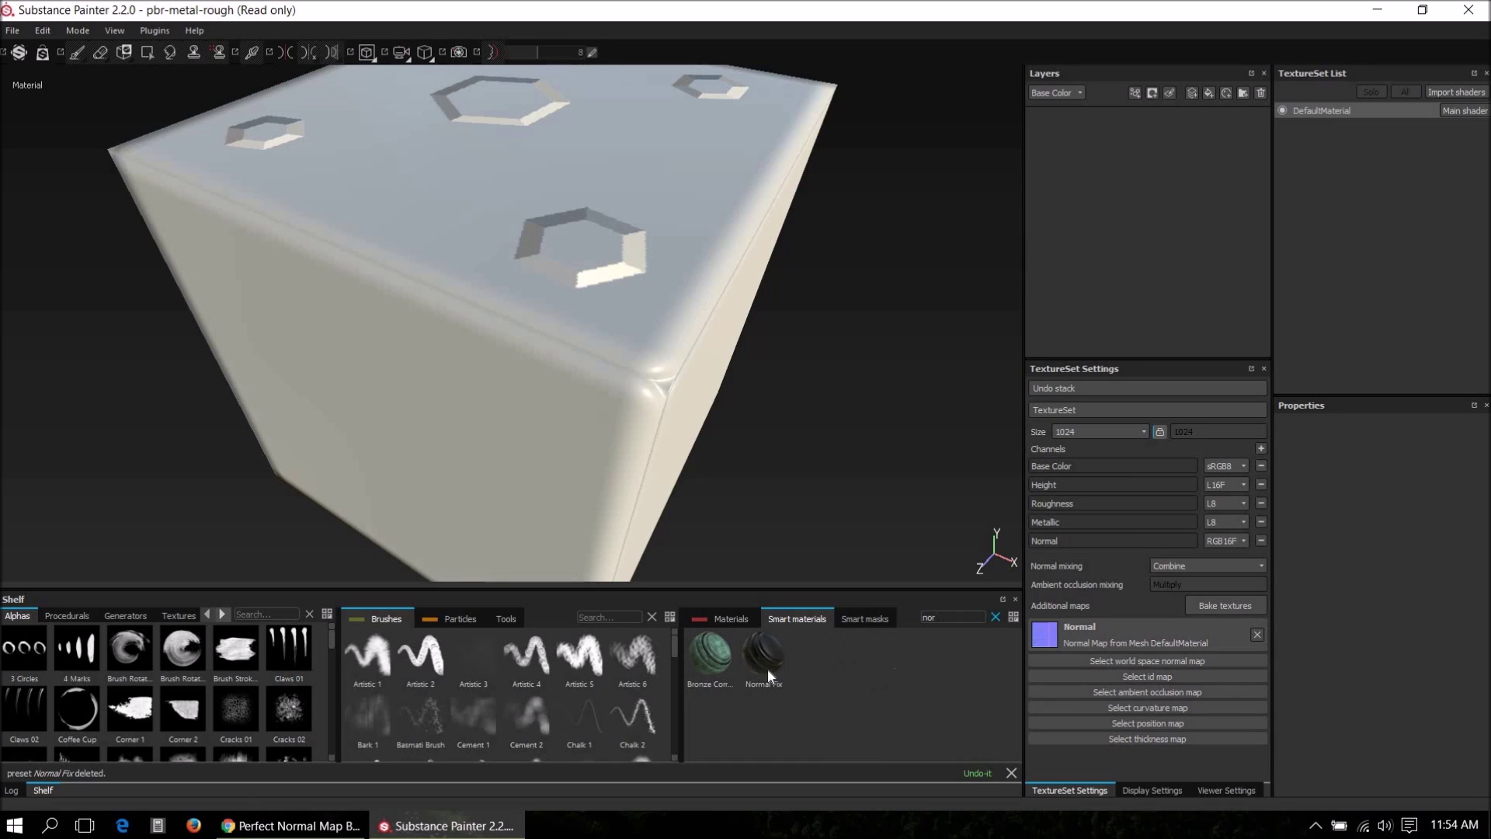
Add the Normal Fix smart material to the layer stack and clear the baked normal map.
left_click_drag(768, 668, 1103, 155)
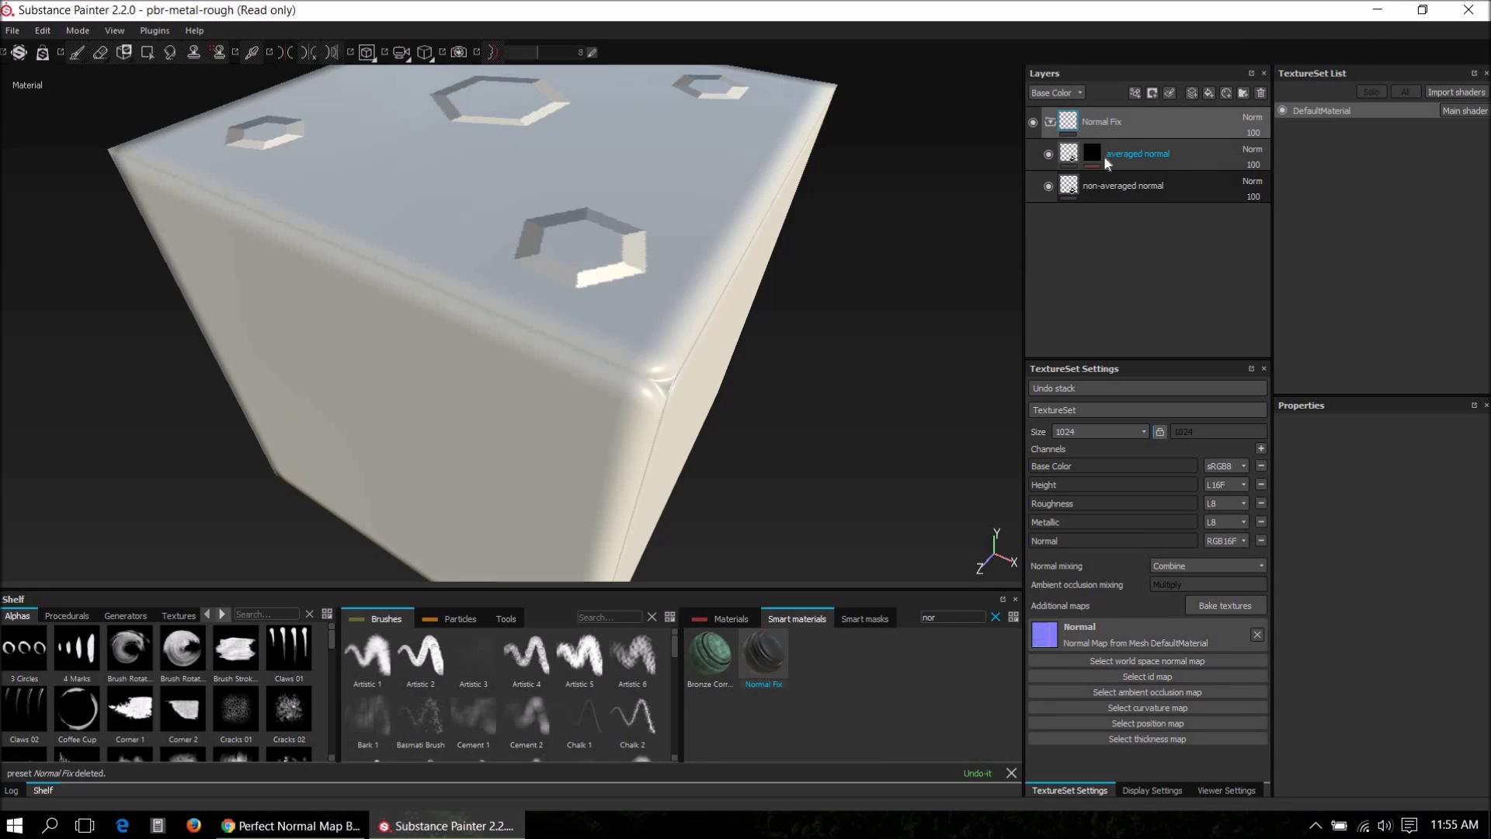
left_click(1257, 636)
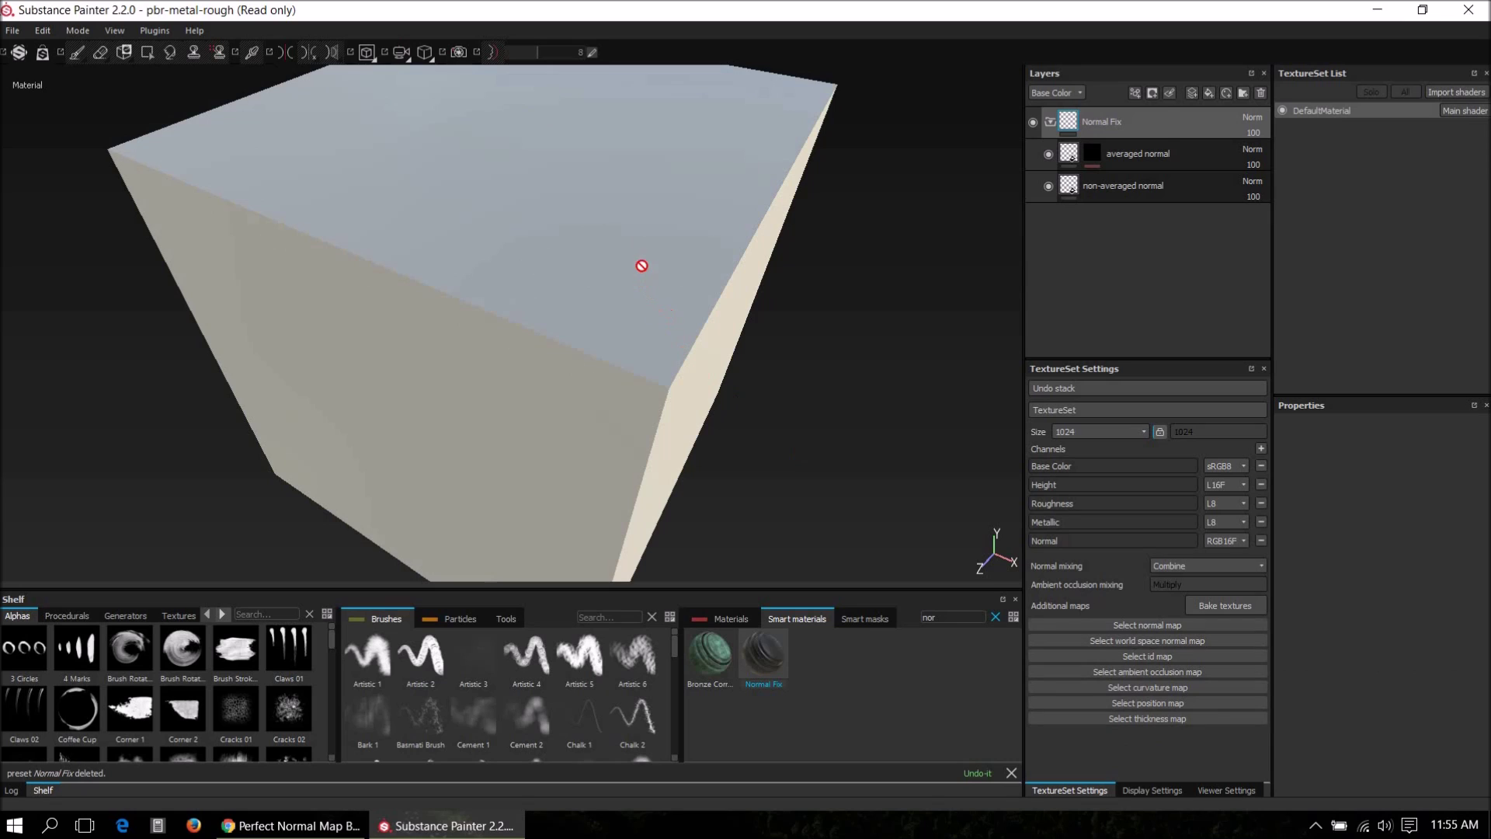
left_click_drag(626, 266, 609, 316, "alt")
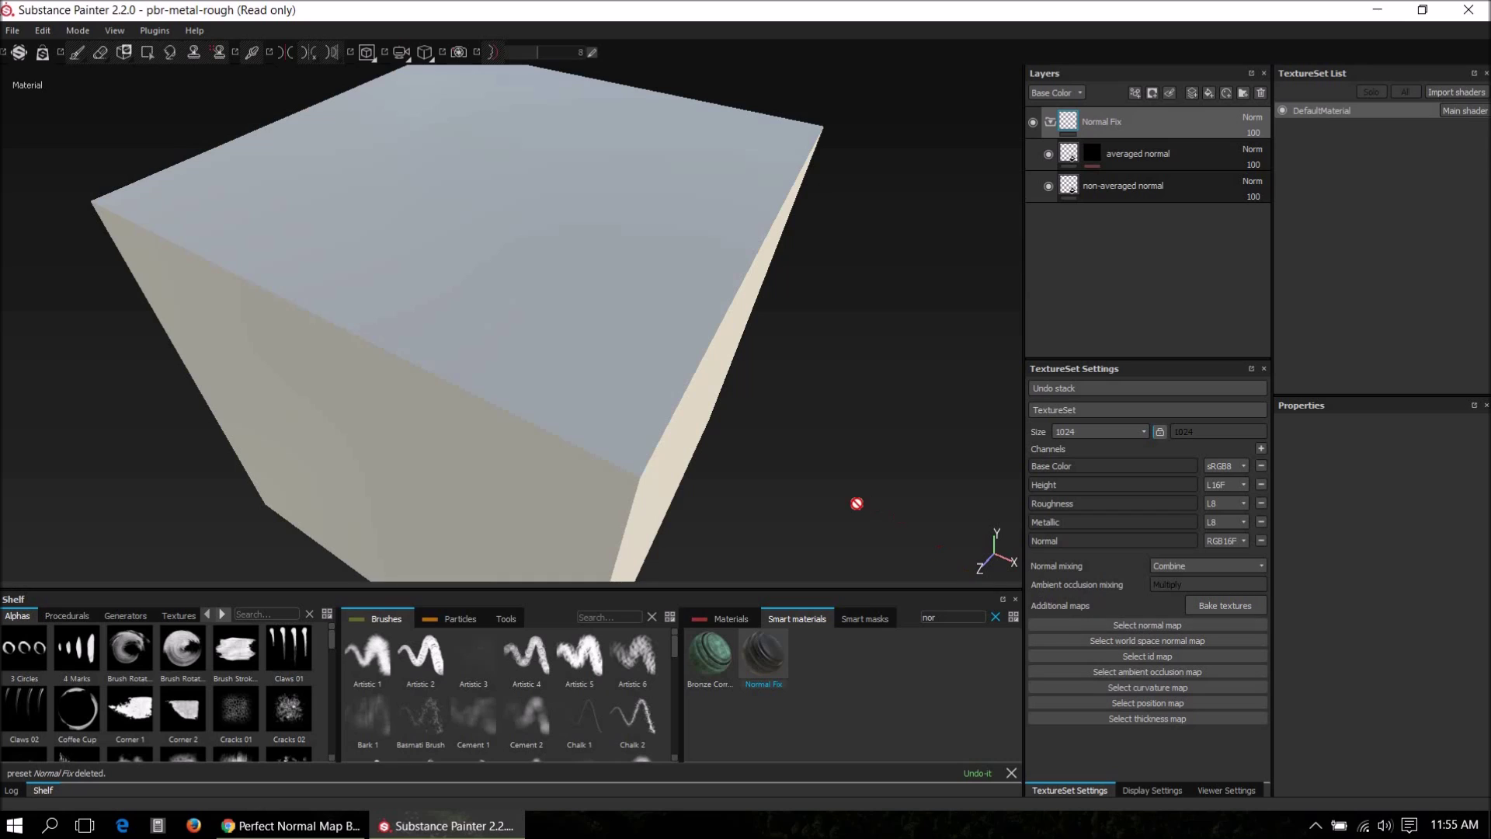
Set the texture set's Normal mixing mode to Replace.
left_click(1176, 564)
left_click(1166, 578)
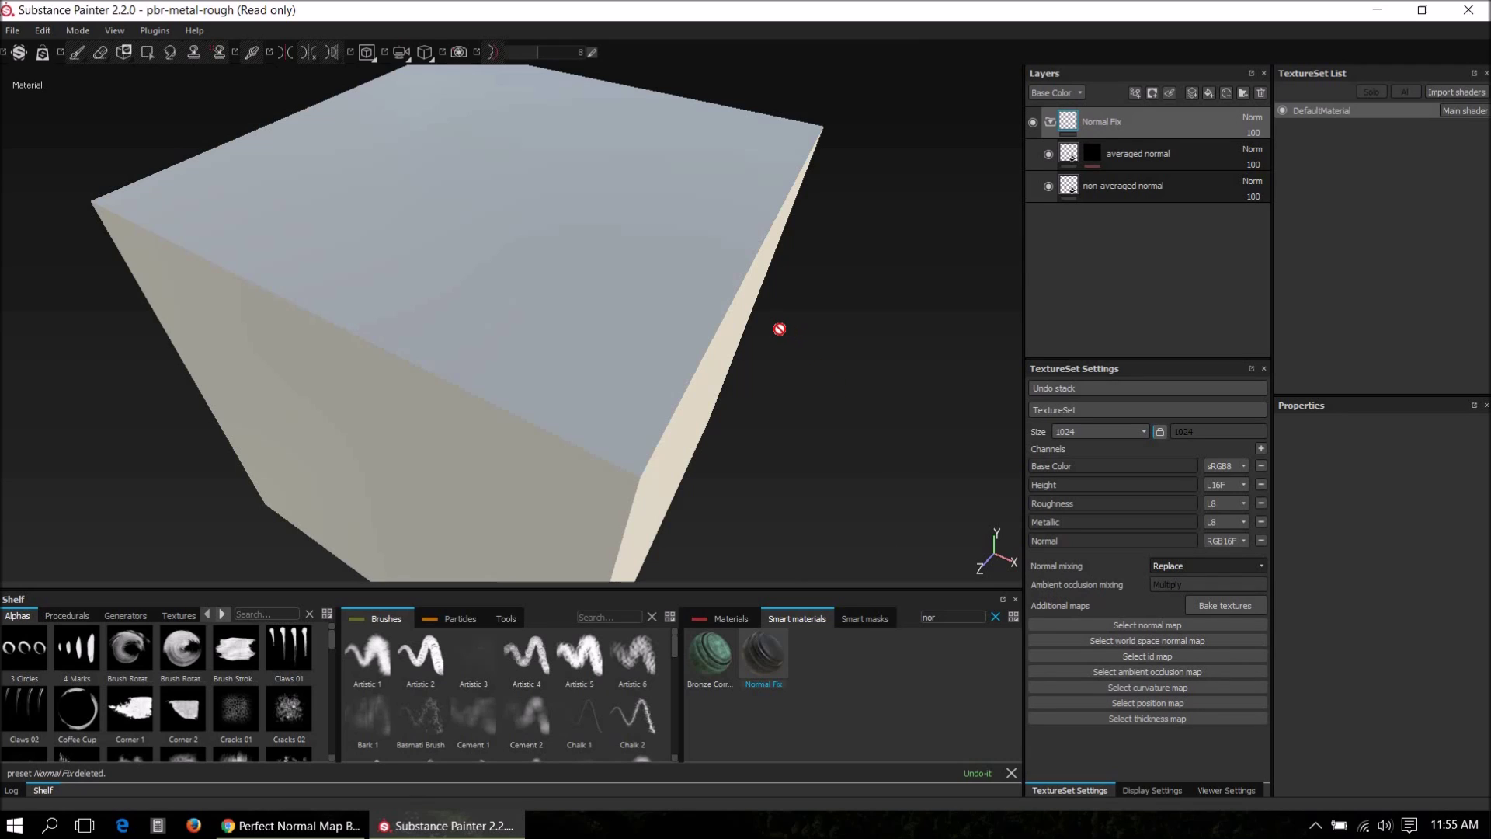
left_click(1210, 607)
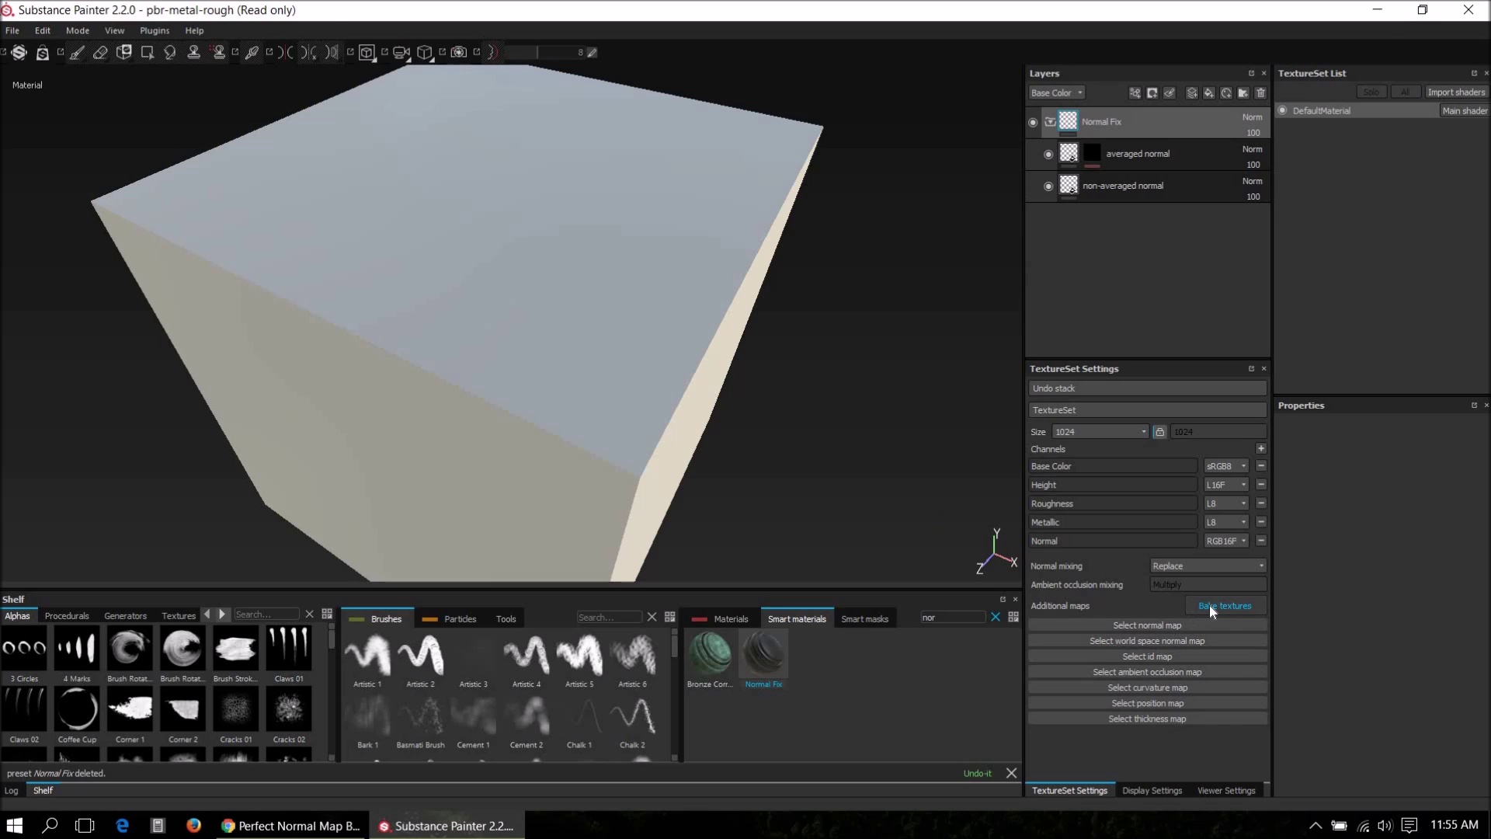
Bake the DefaultMaterial normal map with Average Normals enabled under Common parameters.
left_click(1205, 605)
left_click(1219, 607)
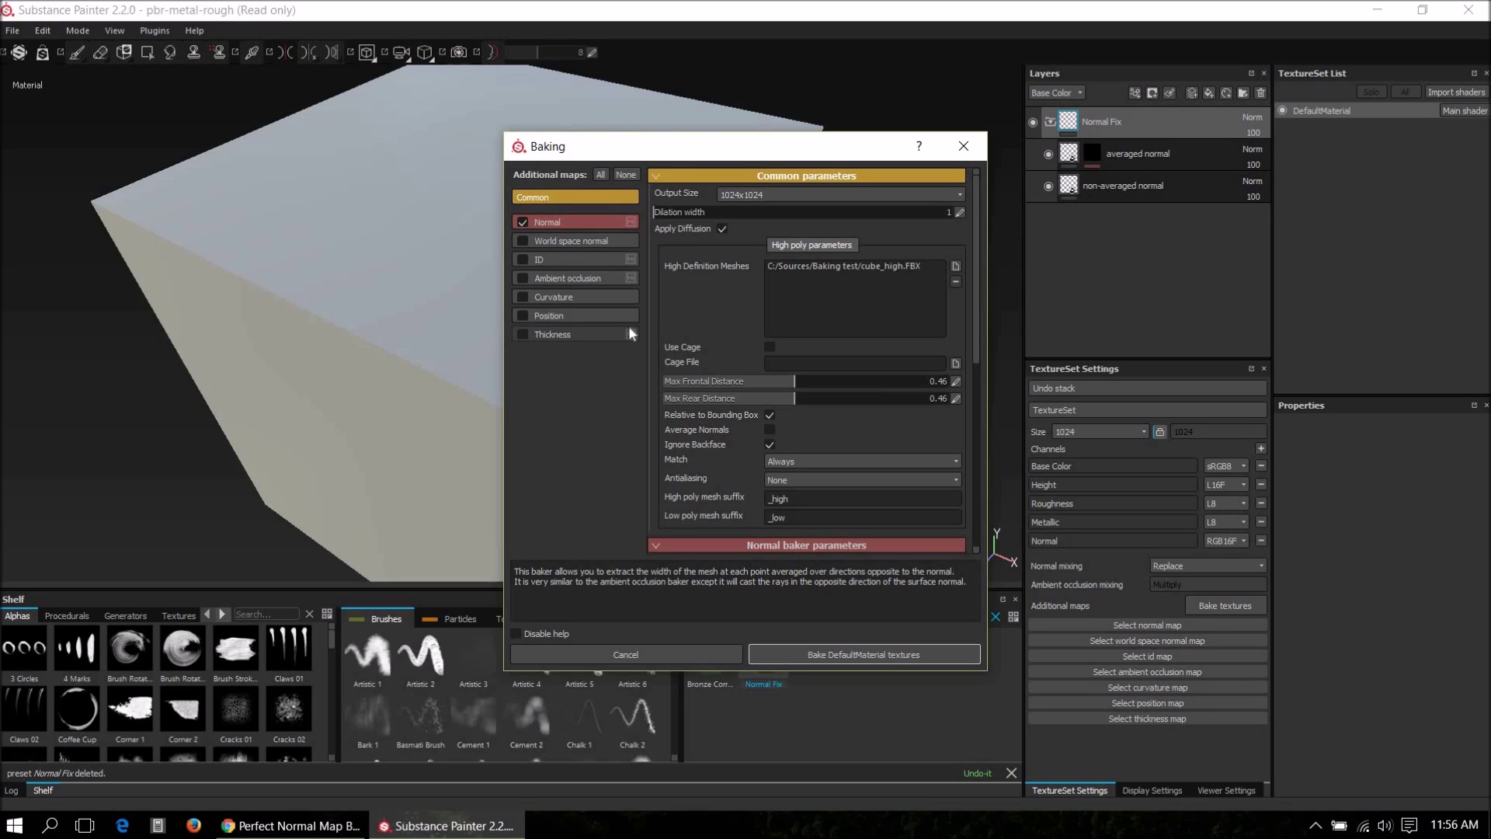
left_click(770, 430)
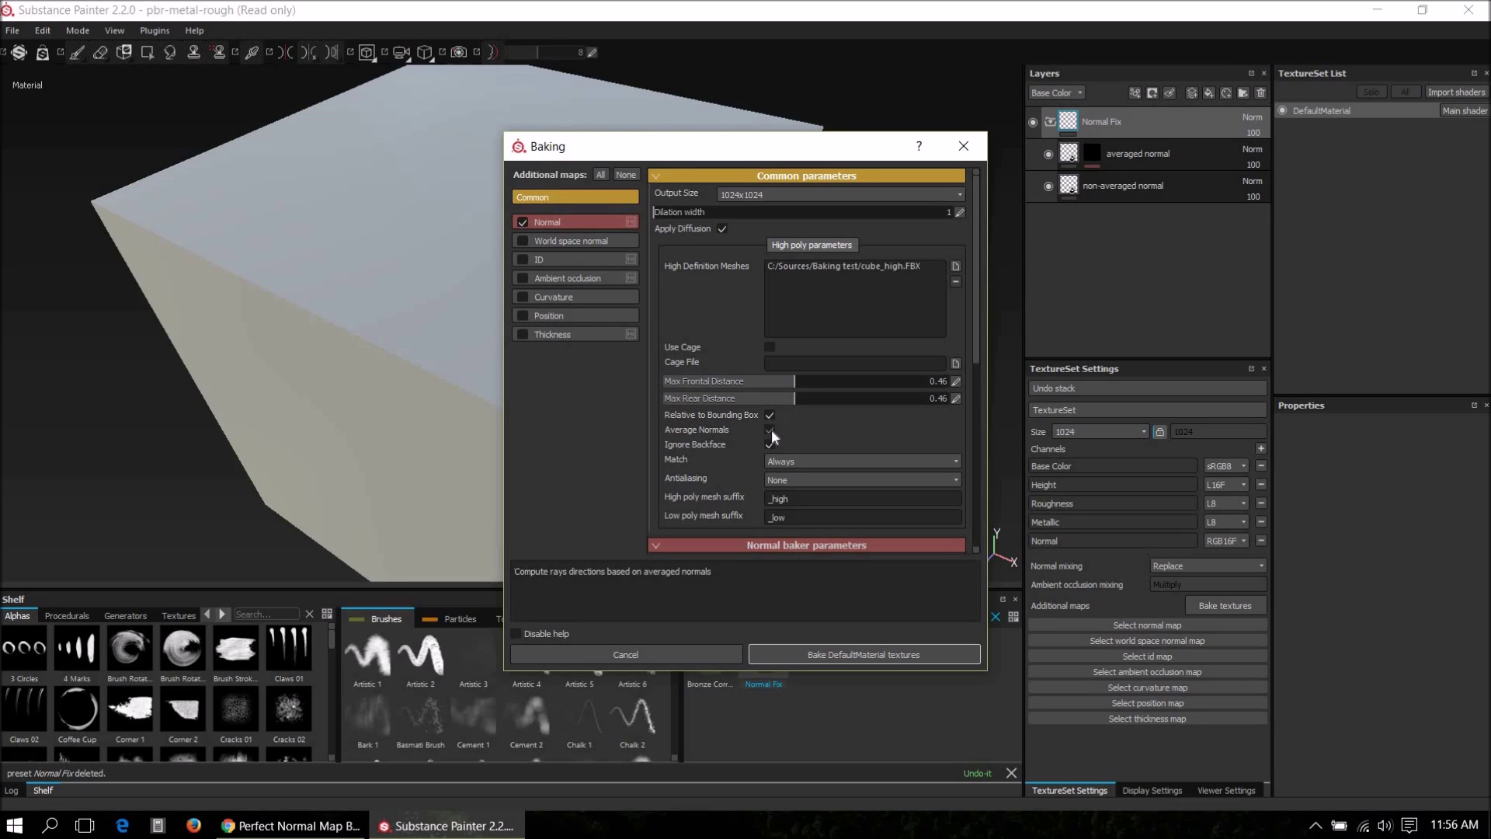
left_click(769, 430)
left_click(767, 429)
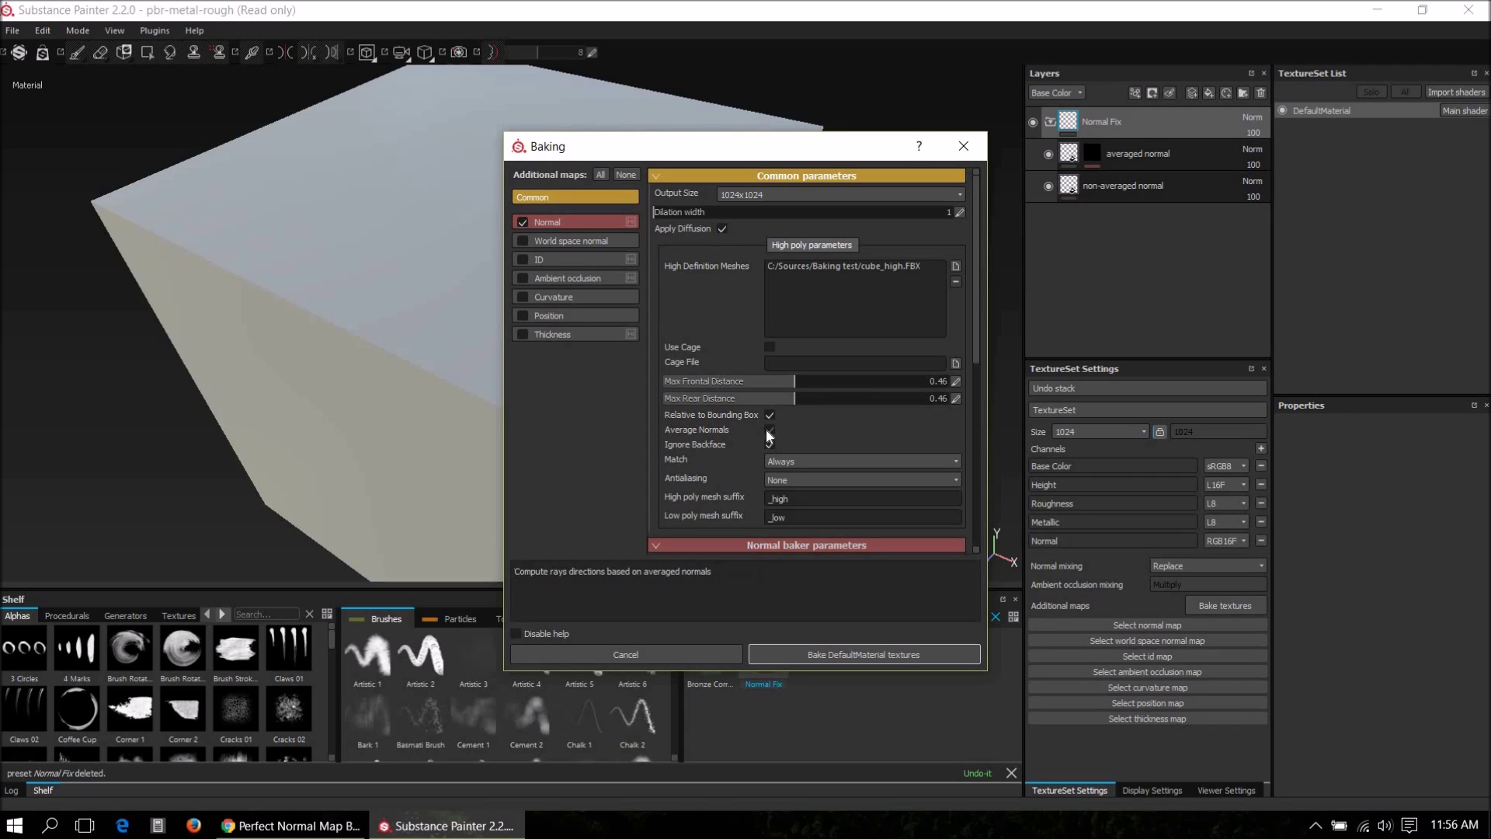
left_click(820, 654)
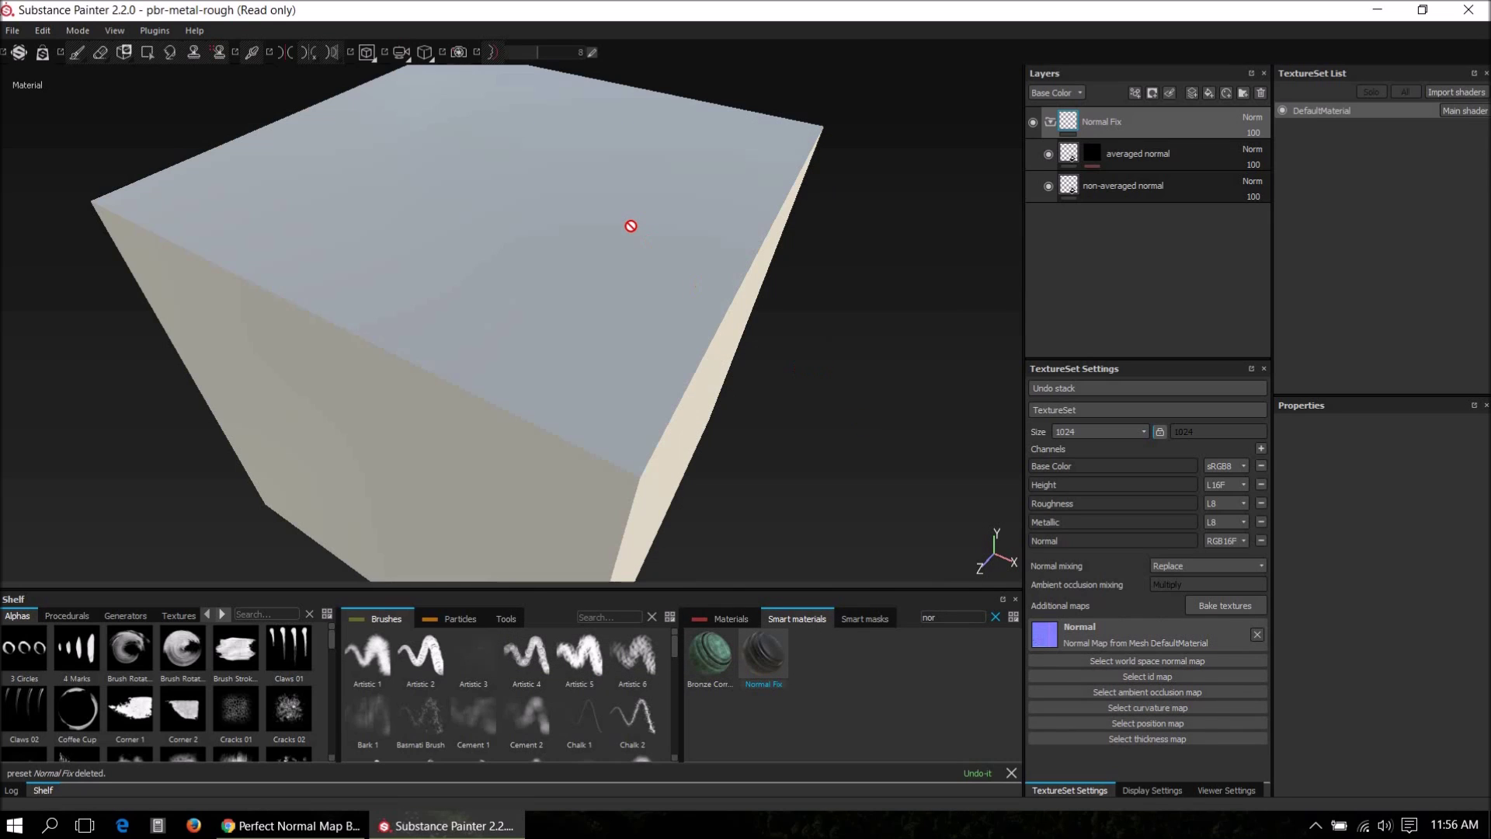
left_click(373, 62)
Show the 2D/3D split view and drag the splitter right to widen the 3D viewport.
left_click(389, 91)
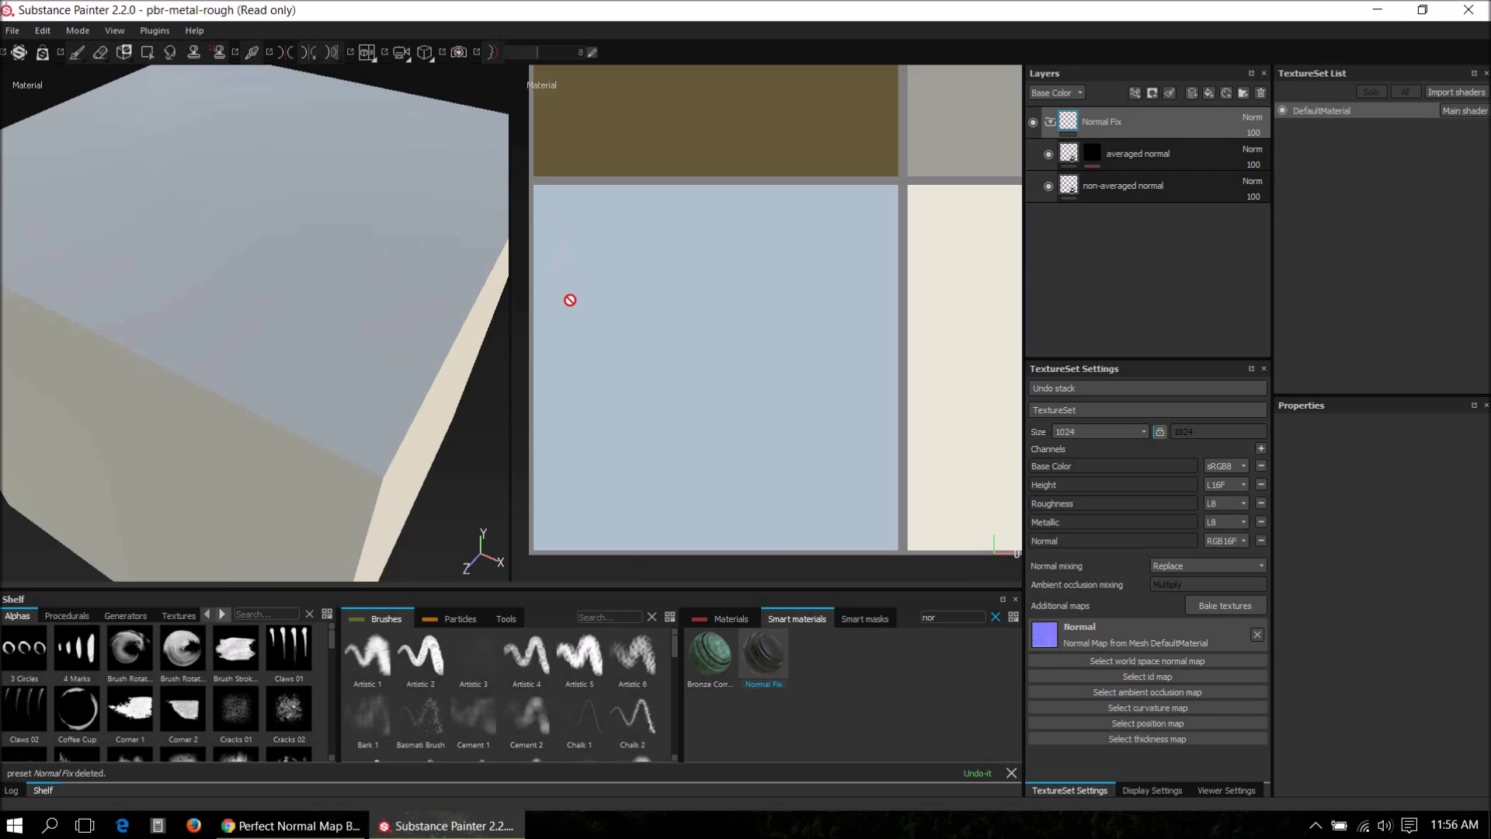
scroll(373, 356, "down", 3)
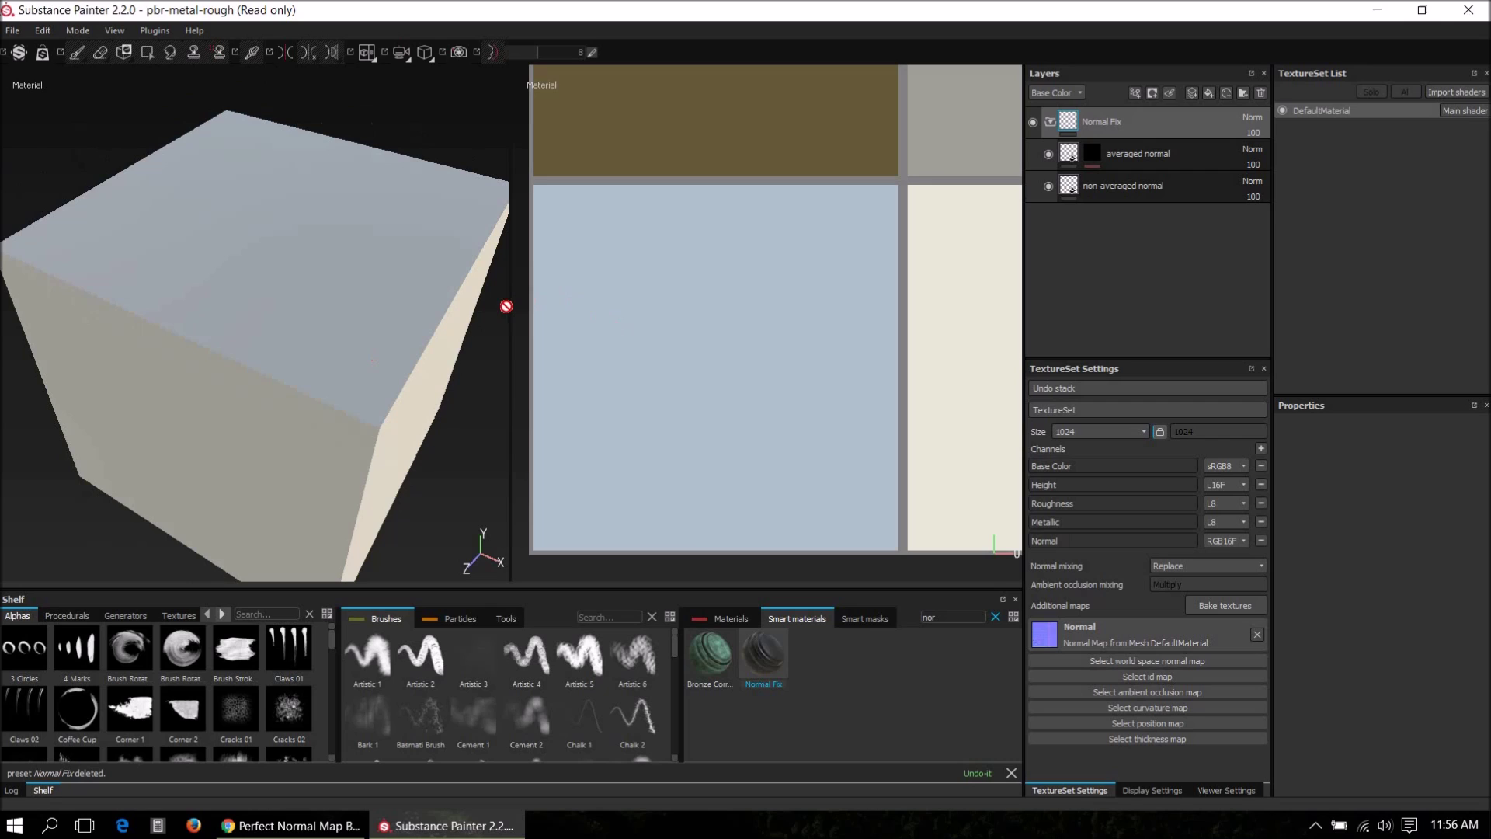
left_click_drag(509, 303, 699, 343)
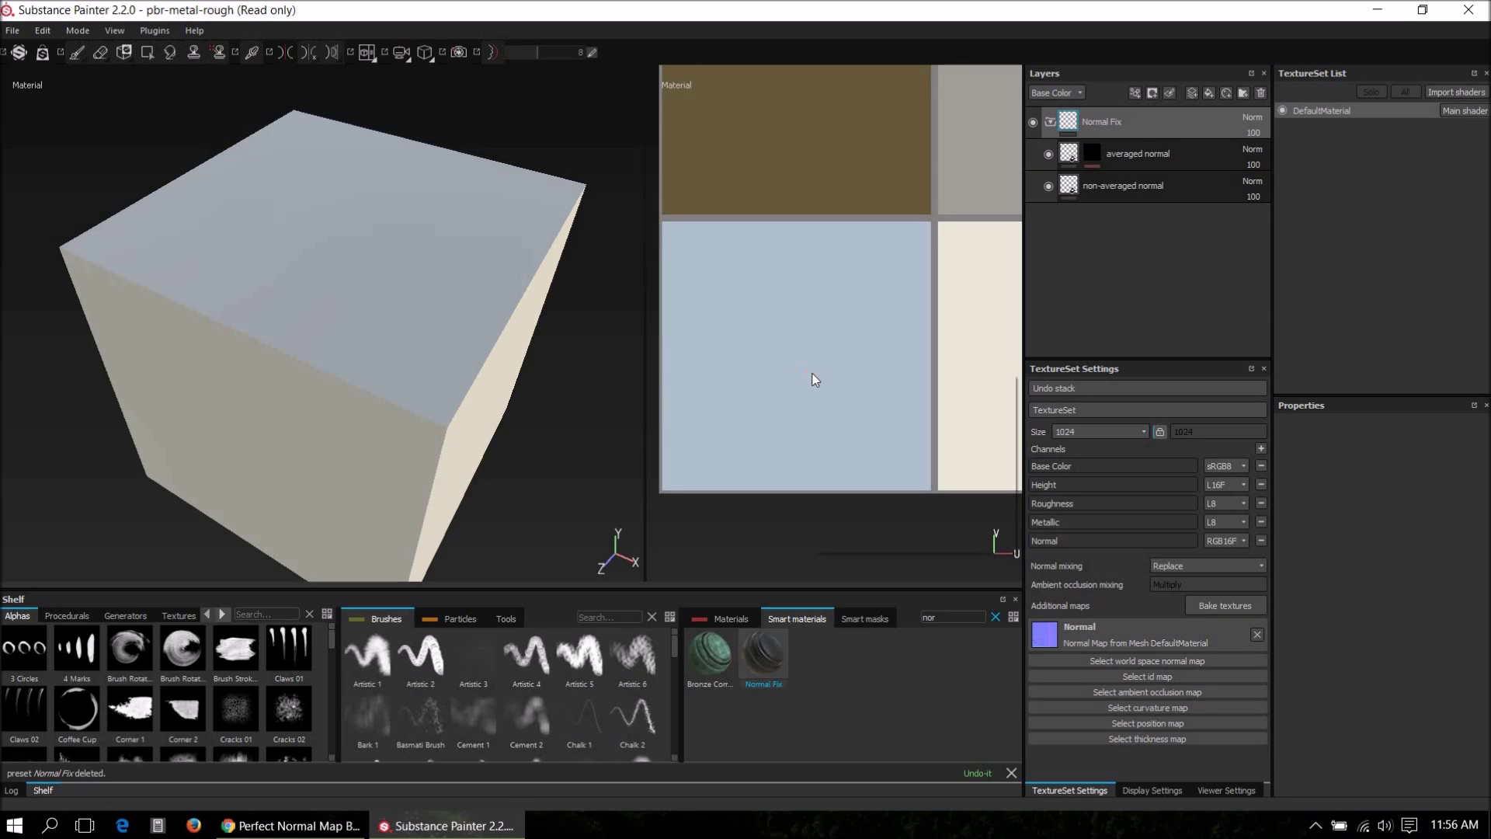
right_click(813, 373)
Export DefaultMaterial's textures using the Additional maps export preset.
left_click(861, 440)
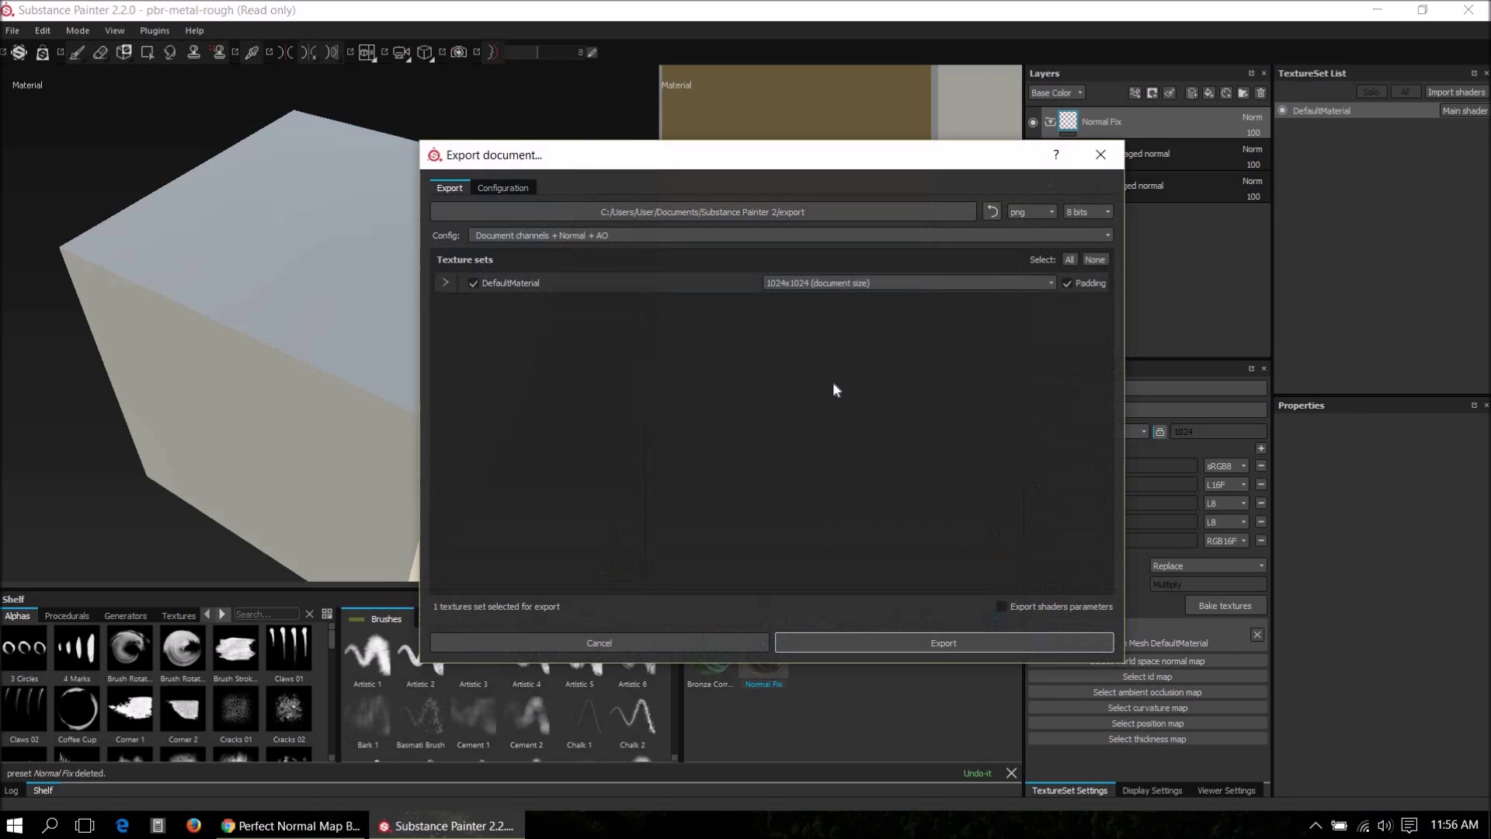
left_click(518, 235)
left_click(520, 268)
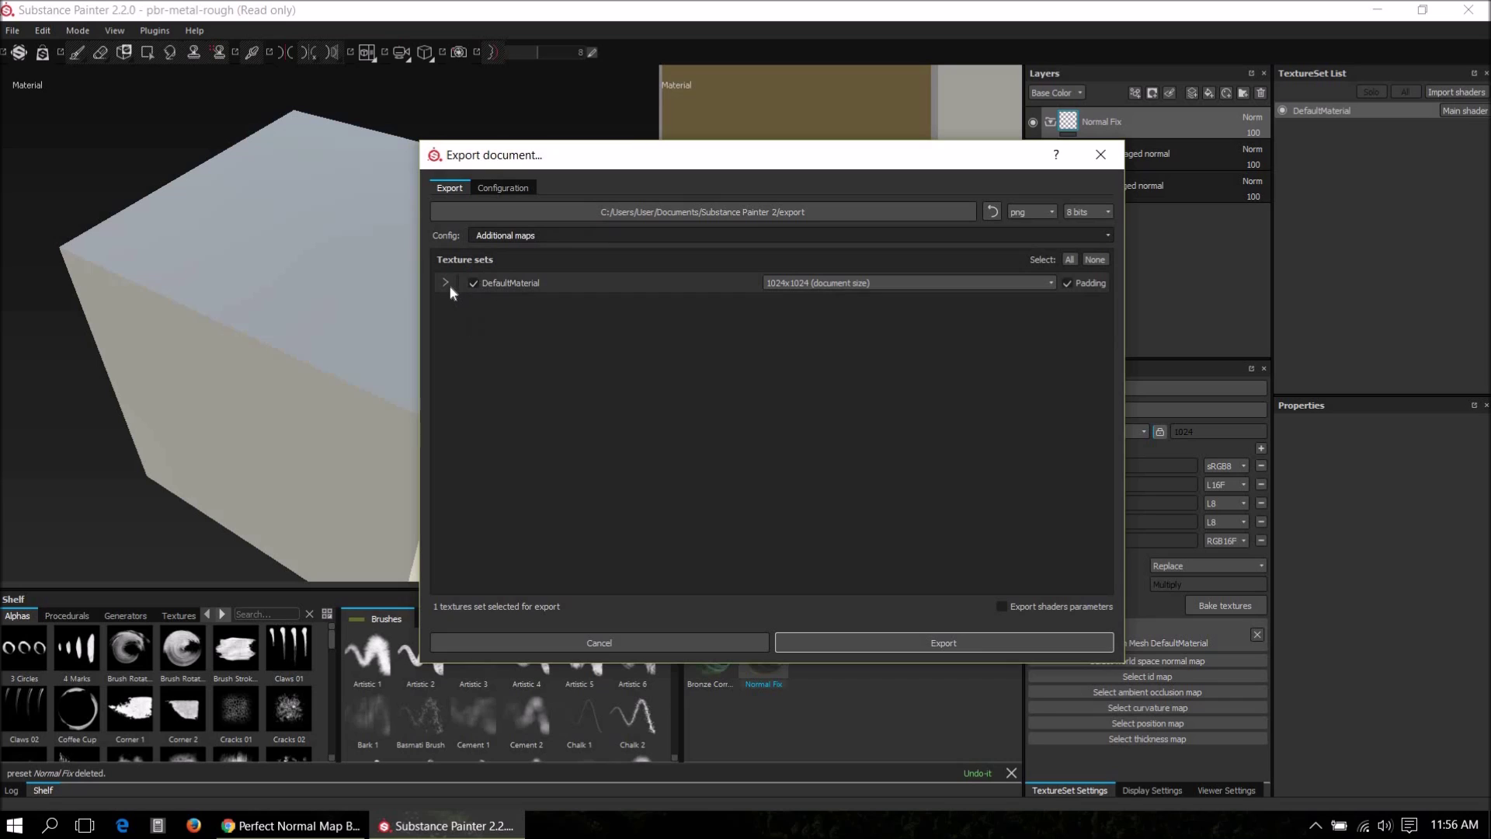
left_click(448, 285)
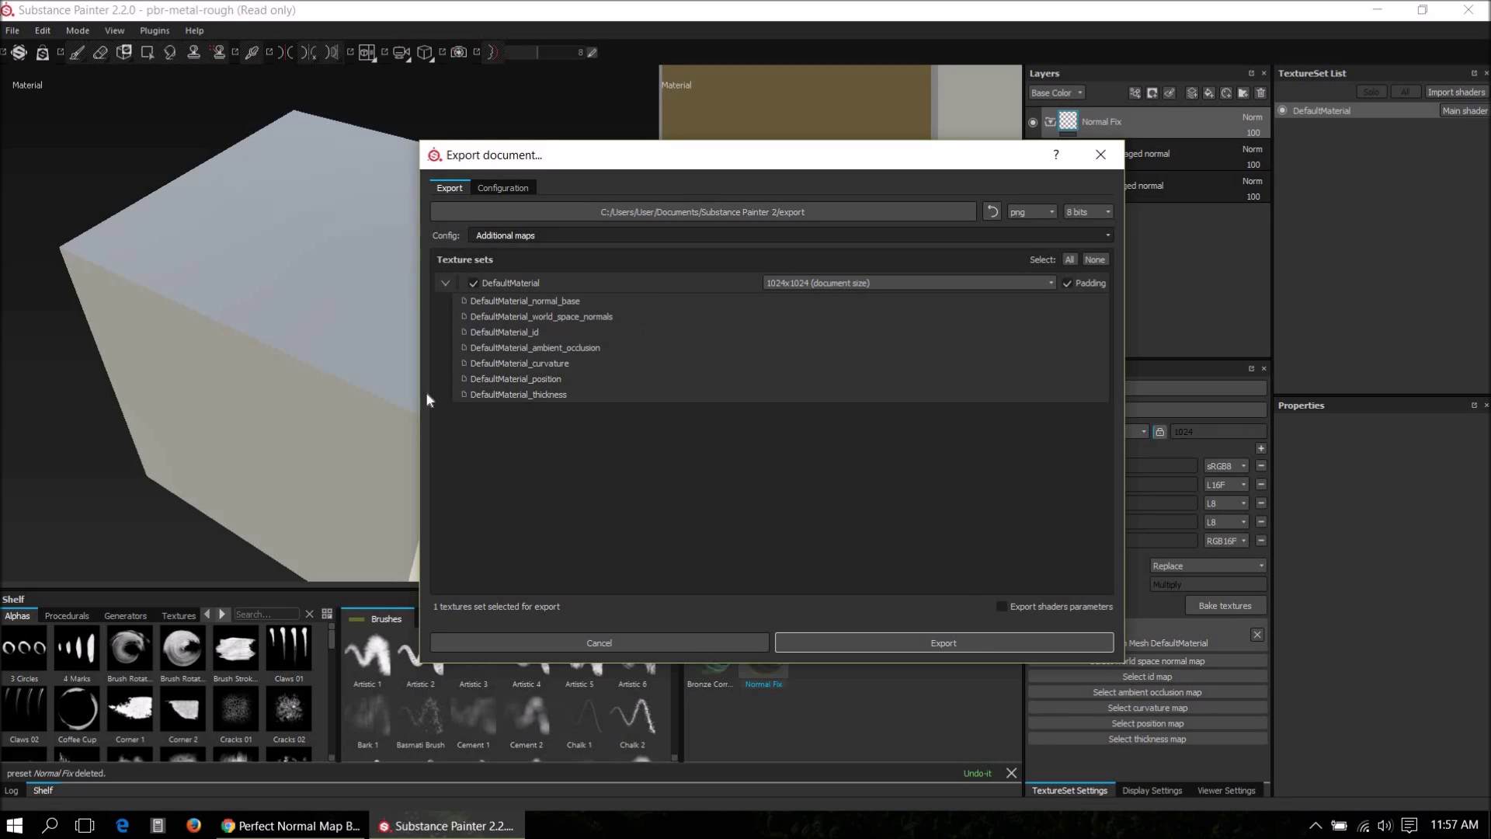
left_click(445, 285)
left_click(924, 642)
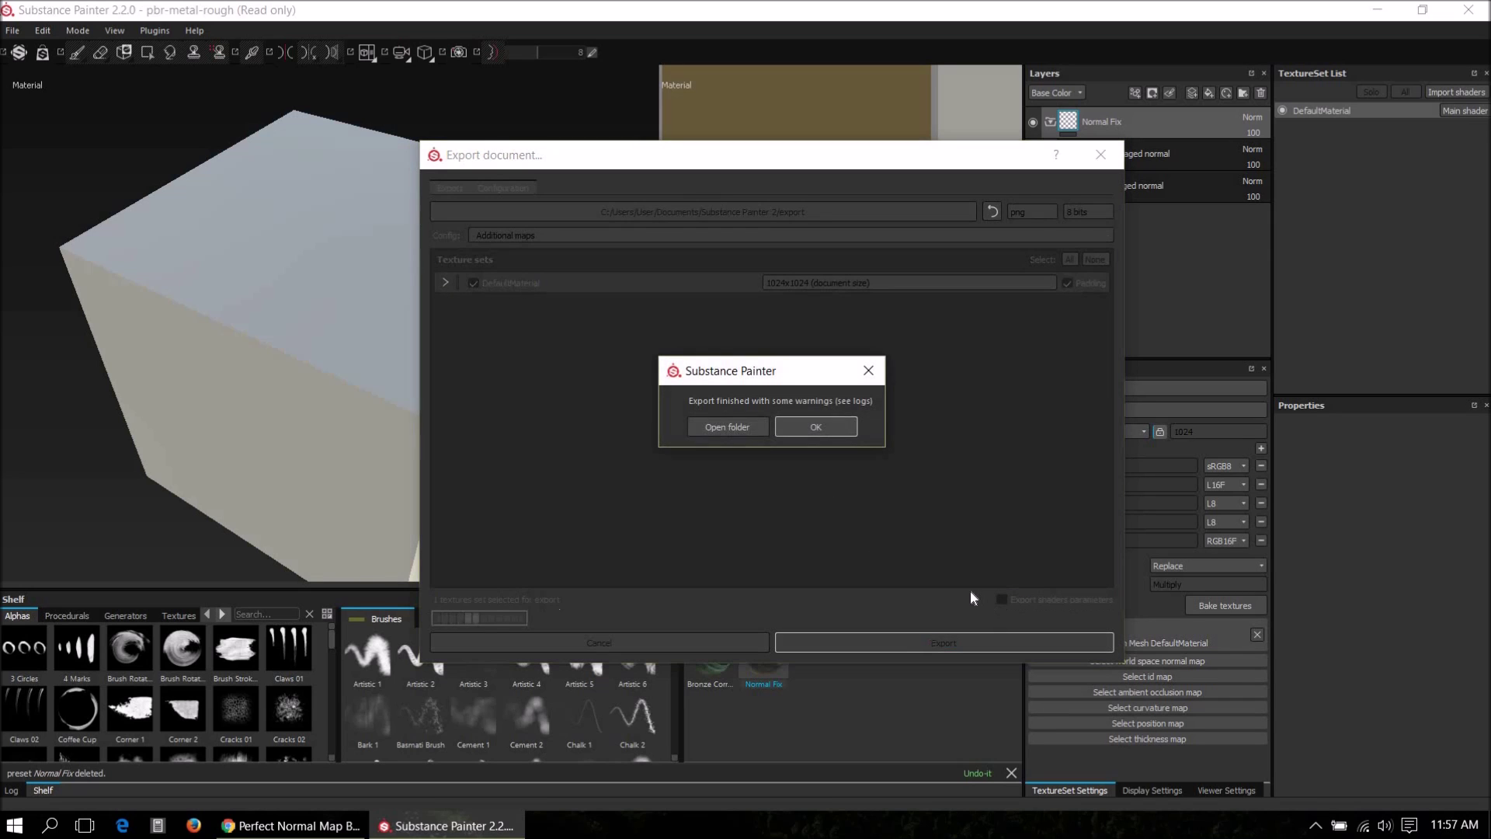
Delete the three old exported PNGs from the export folder.
left_click(738, 428)
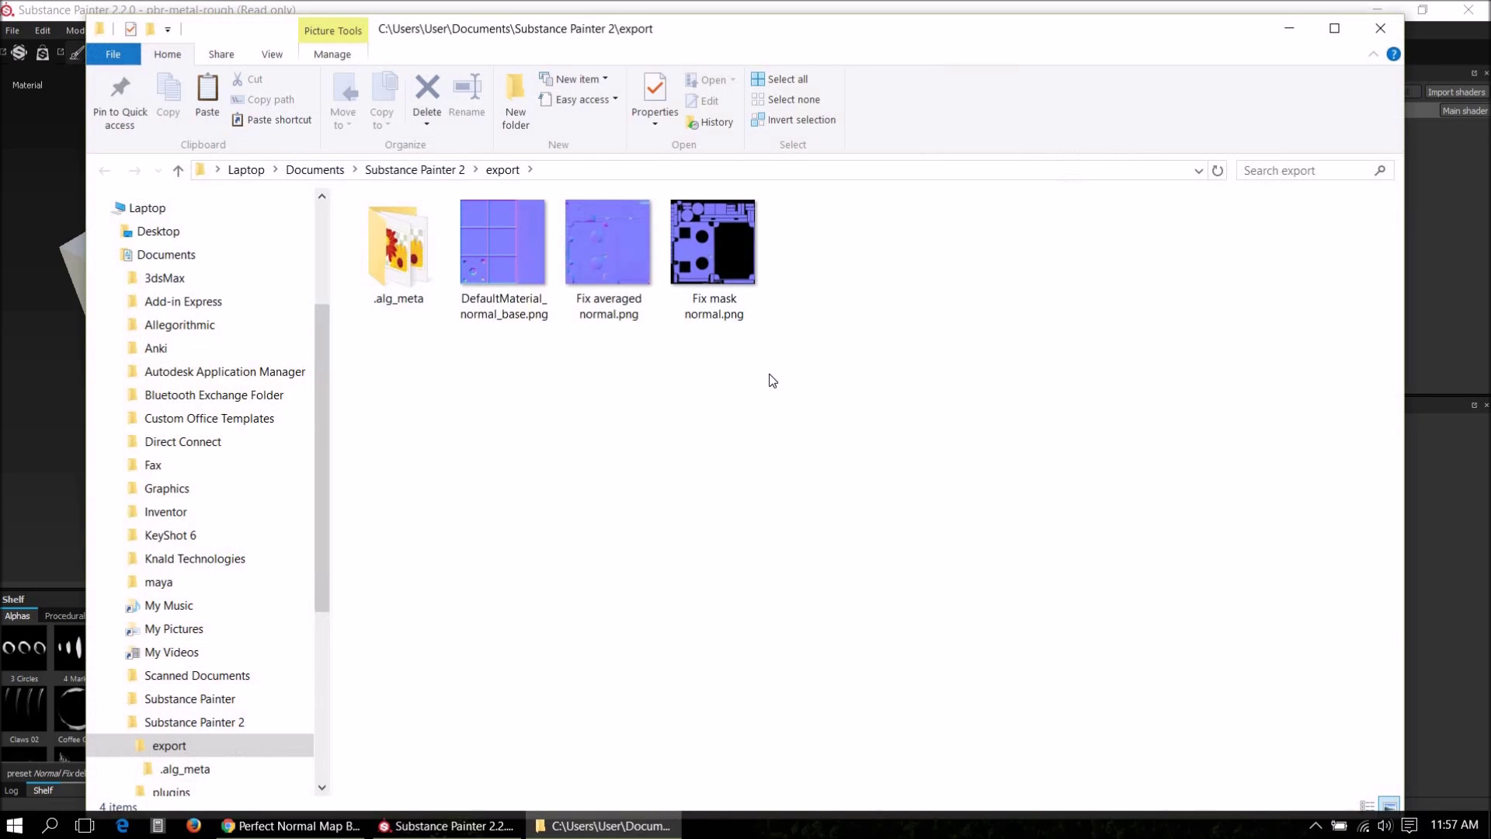
left_click_drag(835, 367, 455, 196)
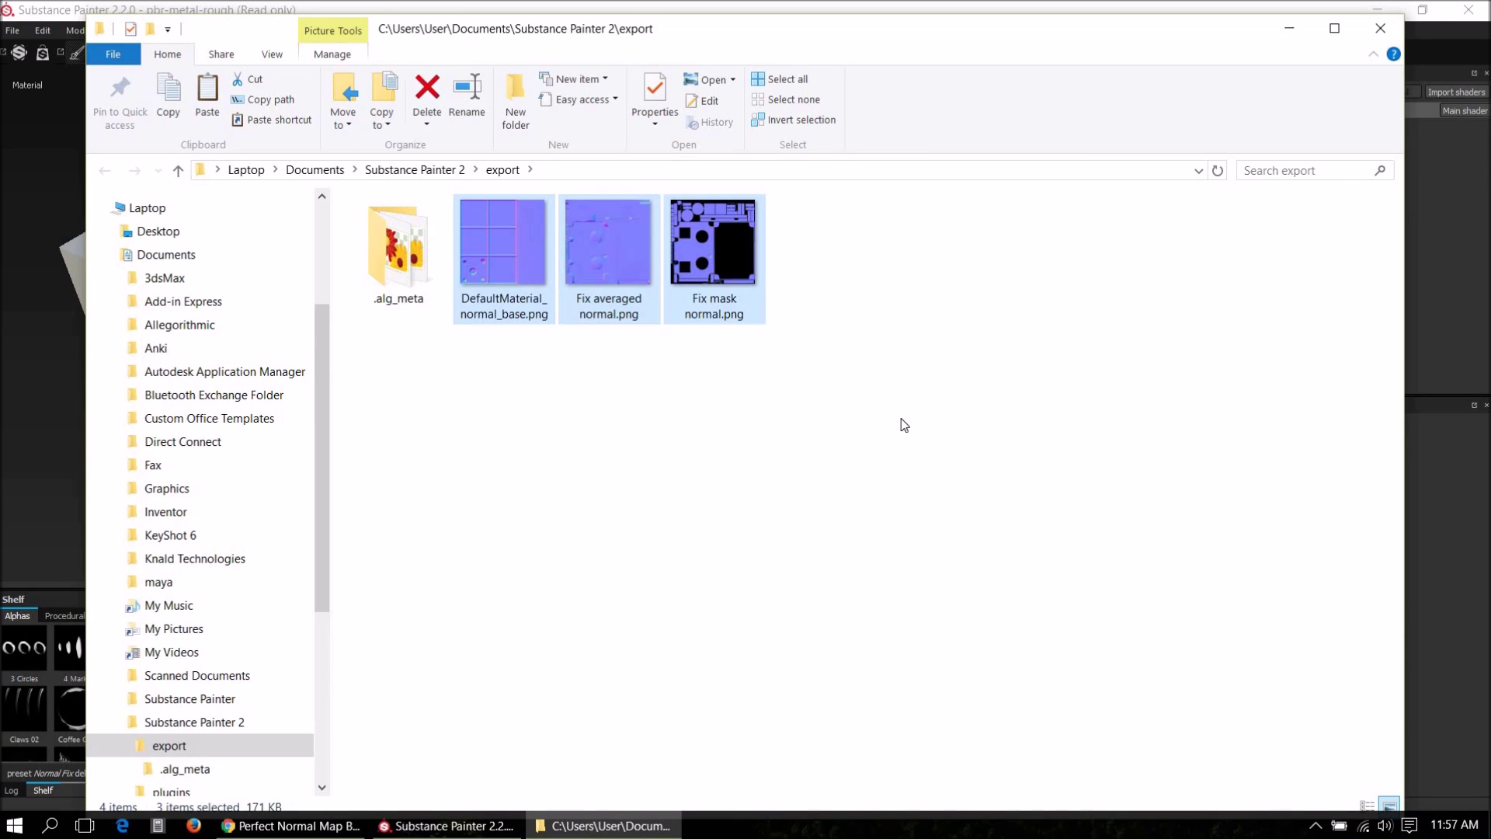
key("Delete")
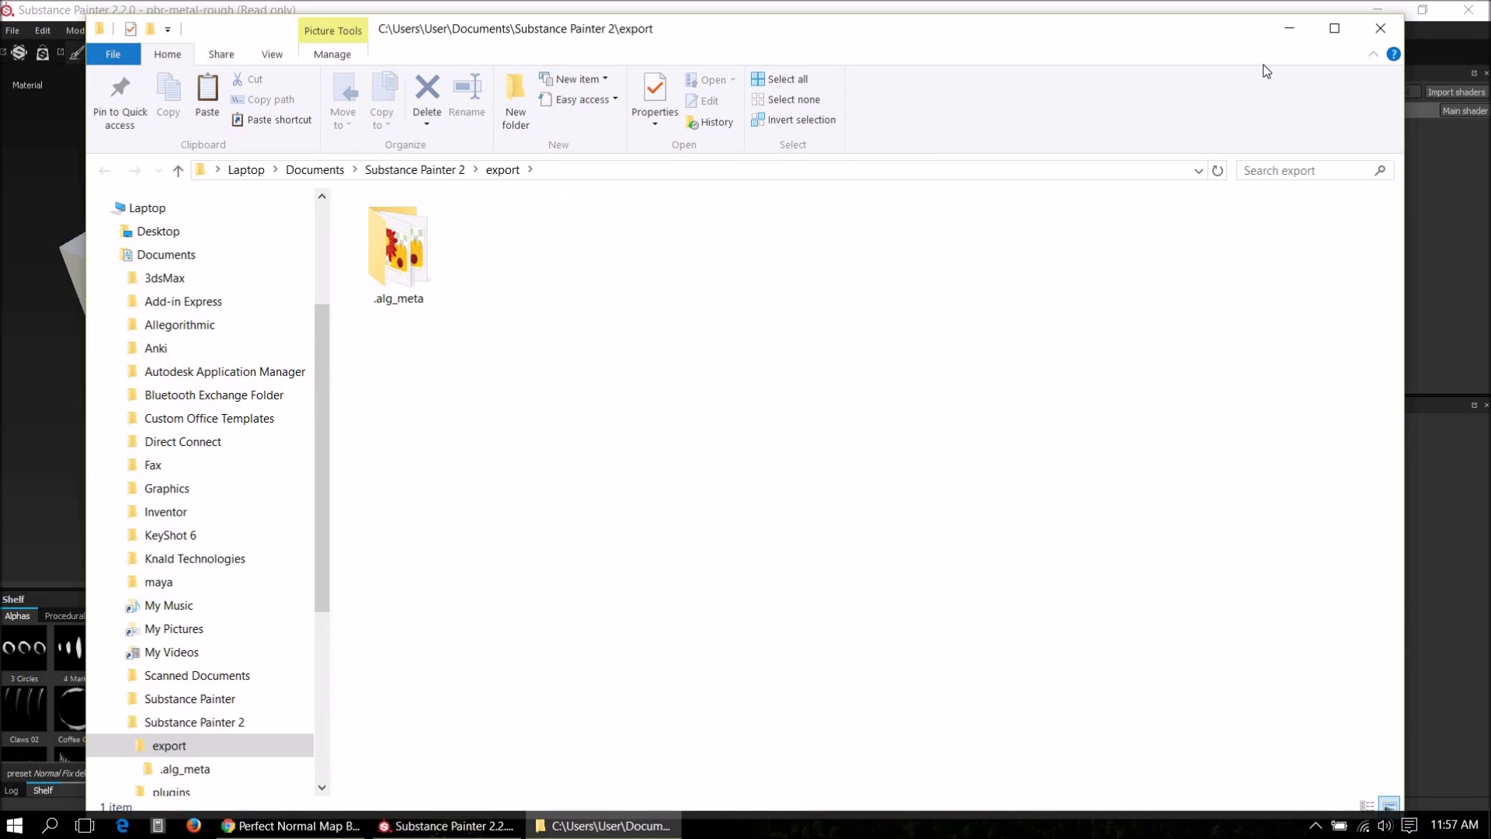
left_click(1379, 30)
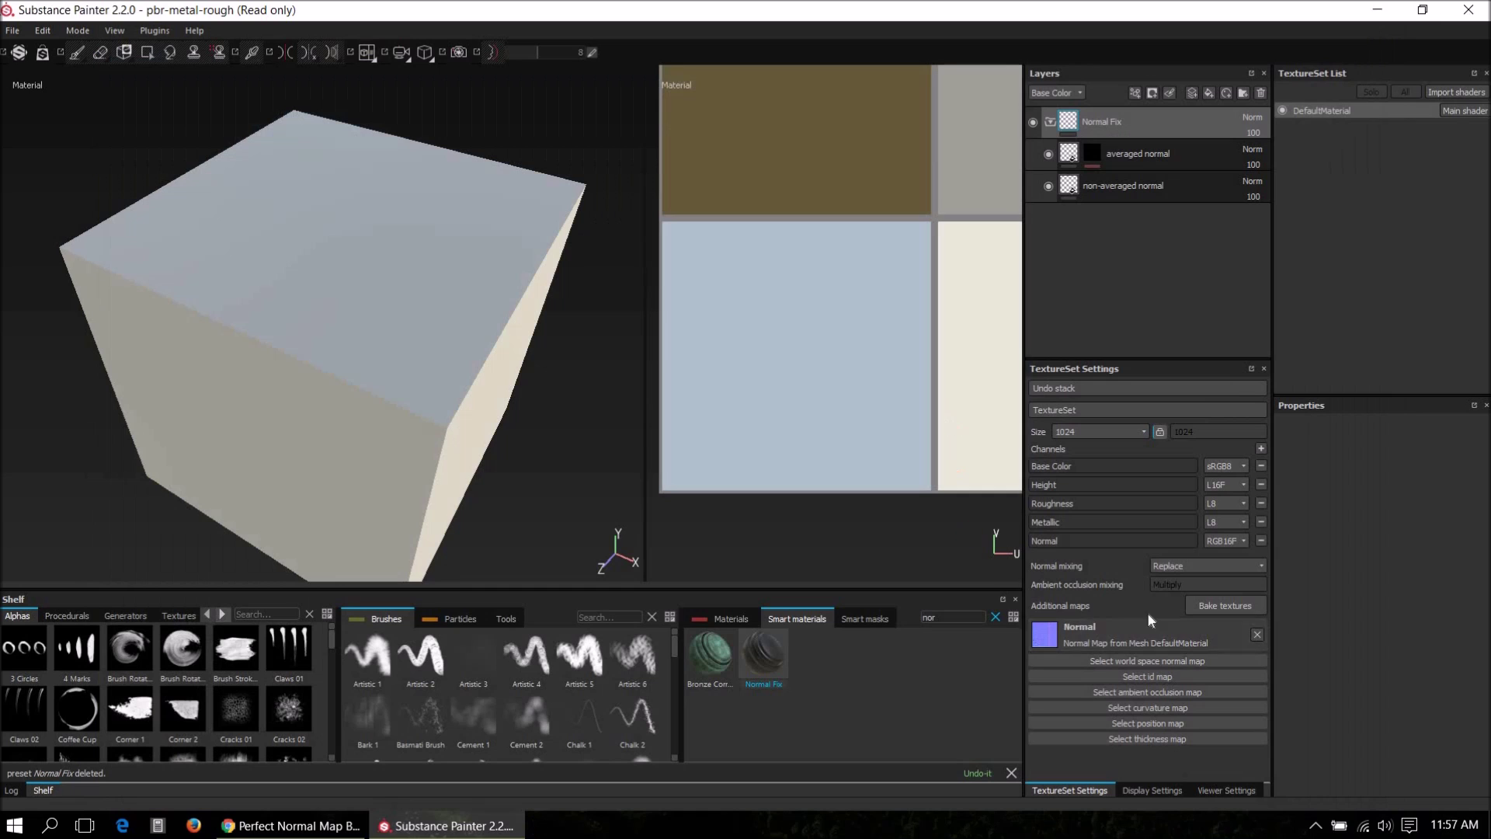
Re-export the additional maps and view the folder with DefaultMaterial_normal_base.png.
right_click(897, 364)
left_click(976, 432)
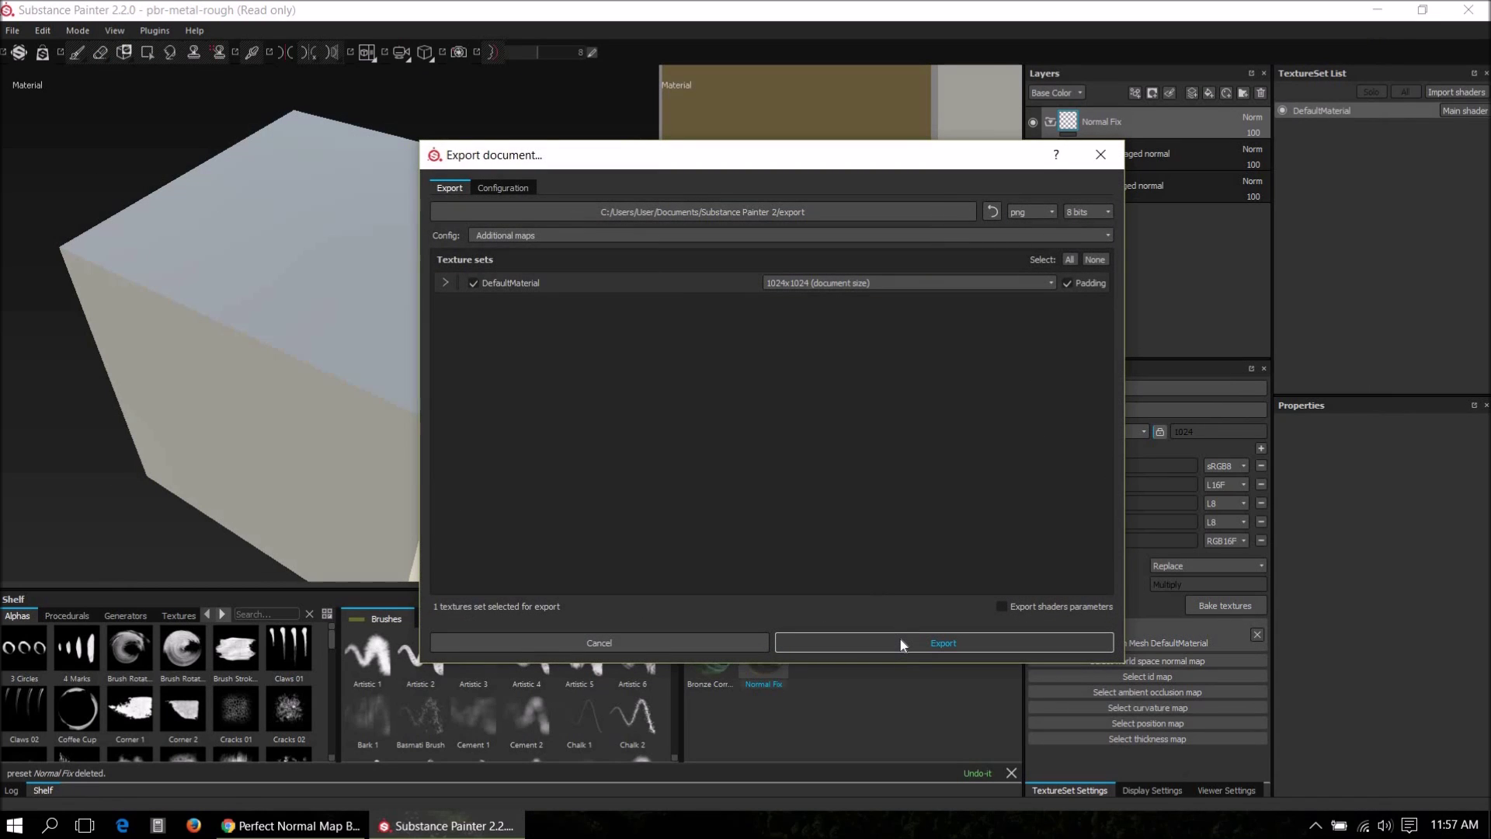
left_click(901, 645)
left_click(742, 429)
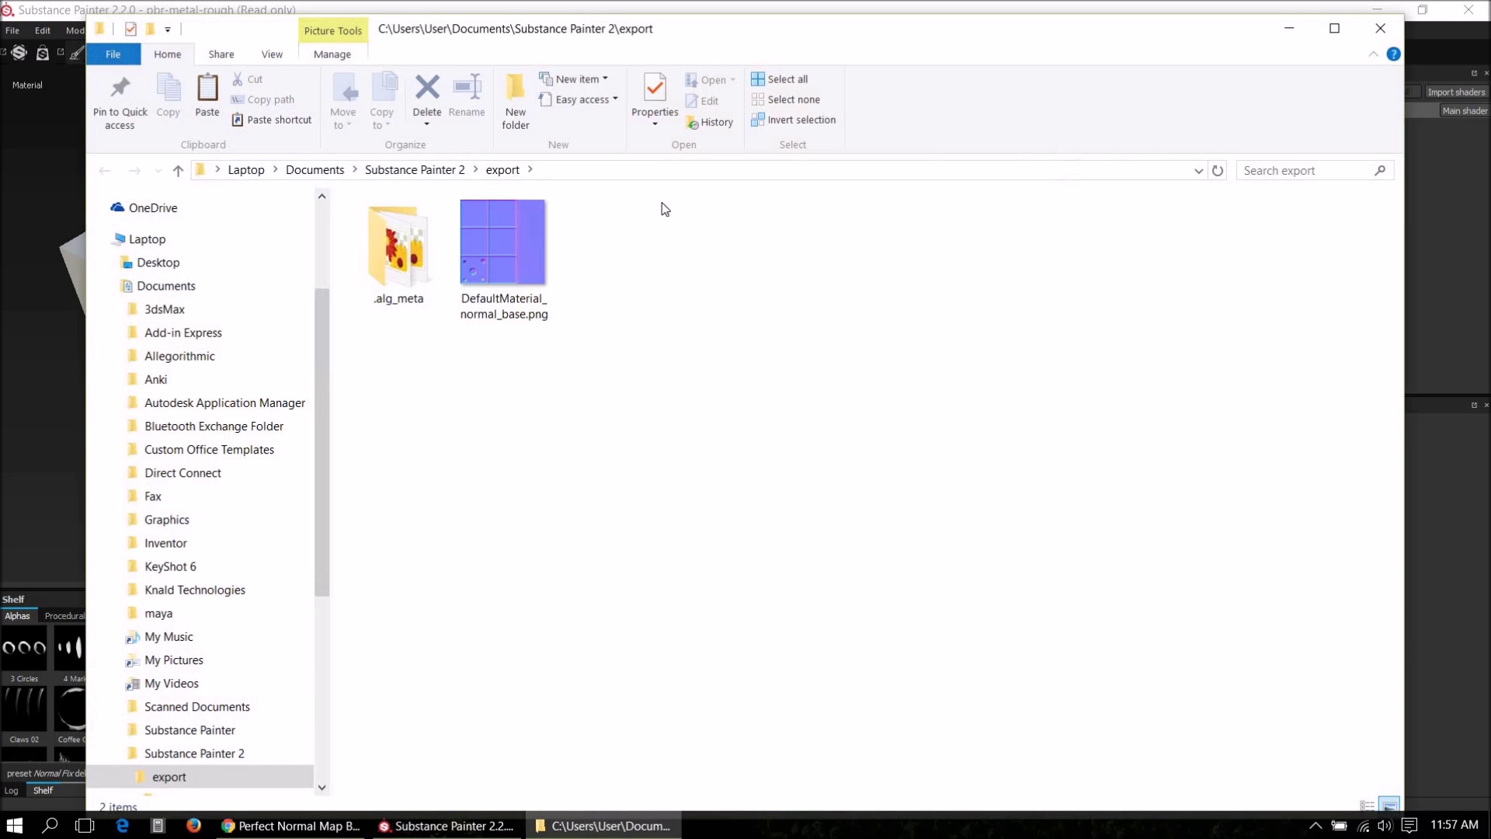
Rename the exported normal map file to 'Fix averaged normal'.
left_click_drag(730, 31, 1011, 69)
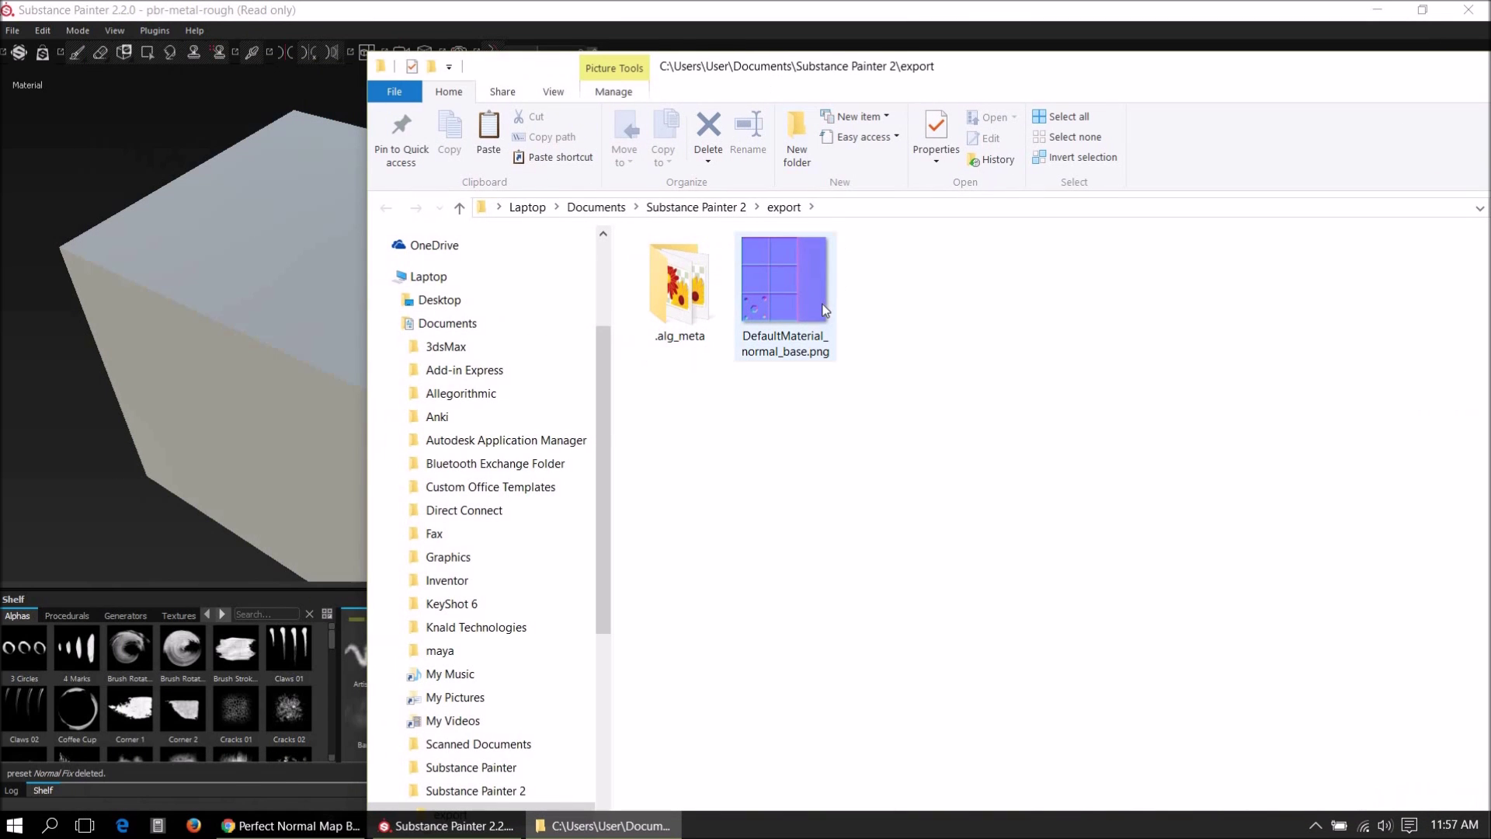
mouse_move(826, 311)
left_mouse_down()
mouse_move(766, 393)
mouse_move(223, 615)
mouse_move(182, 683)
left_mouse_up()
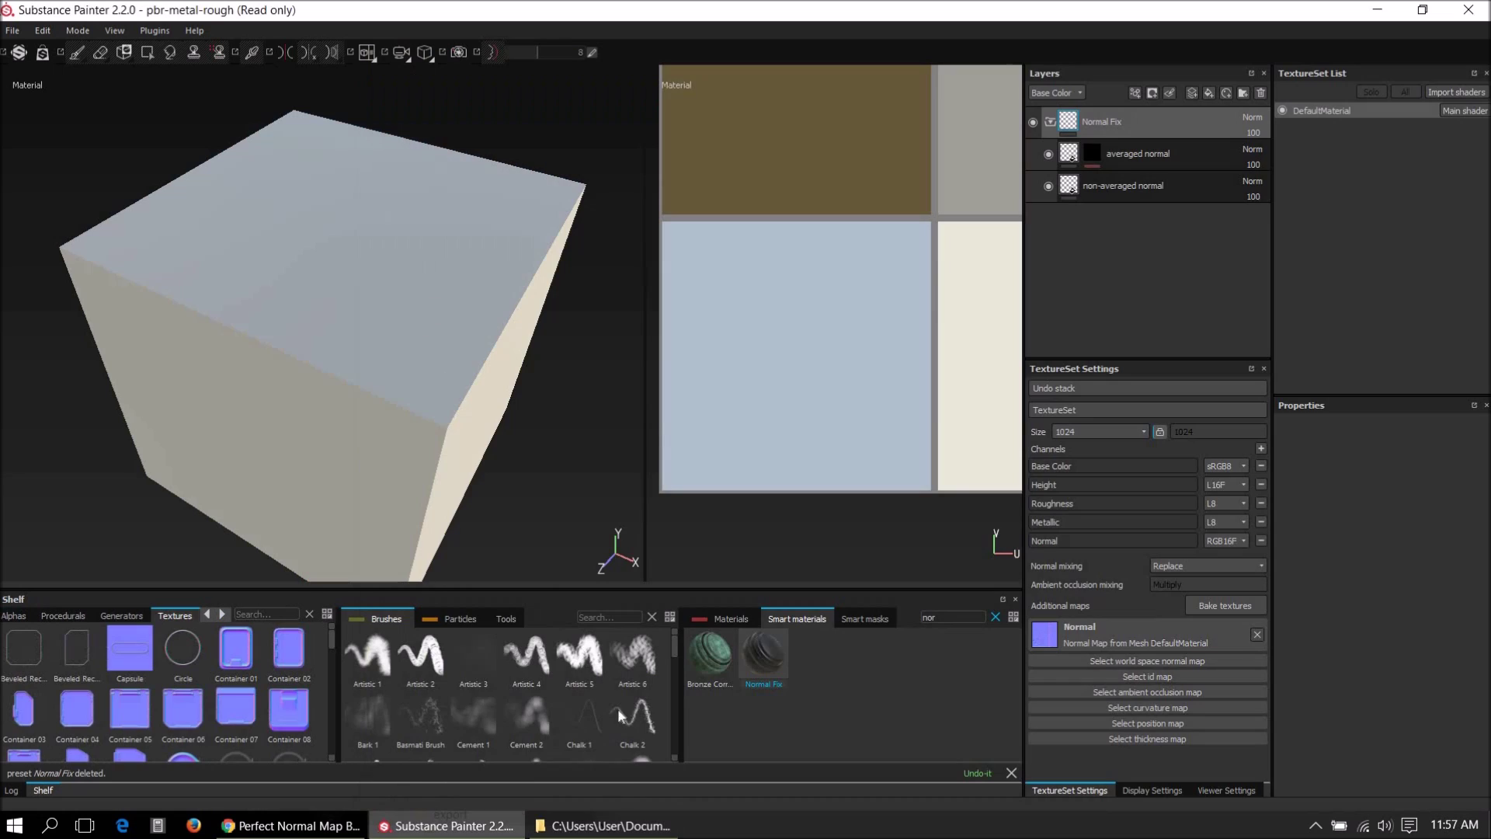
left_click(610, 826)
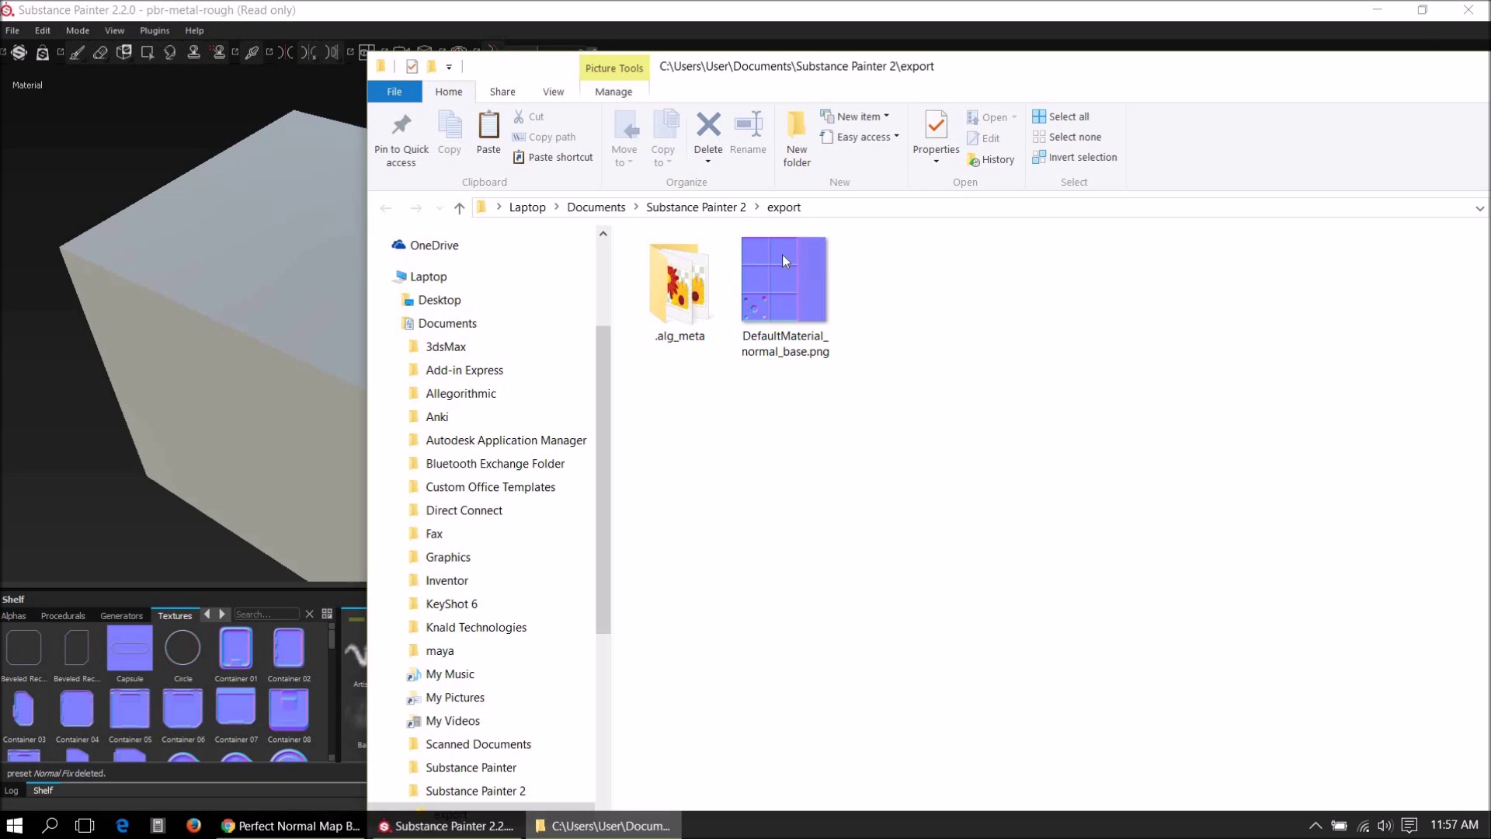
right_click(803, 327)
left_click(858, 766)
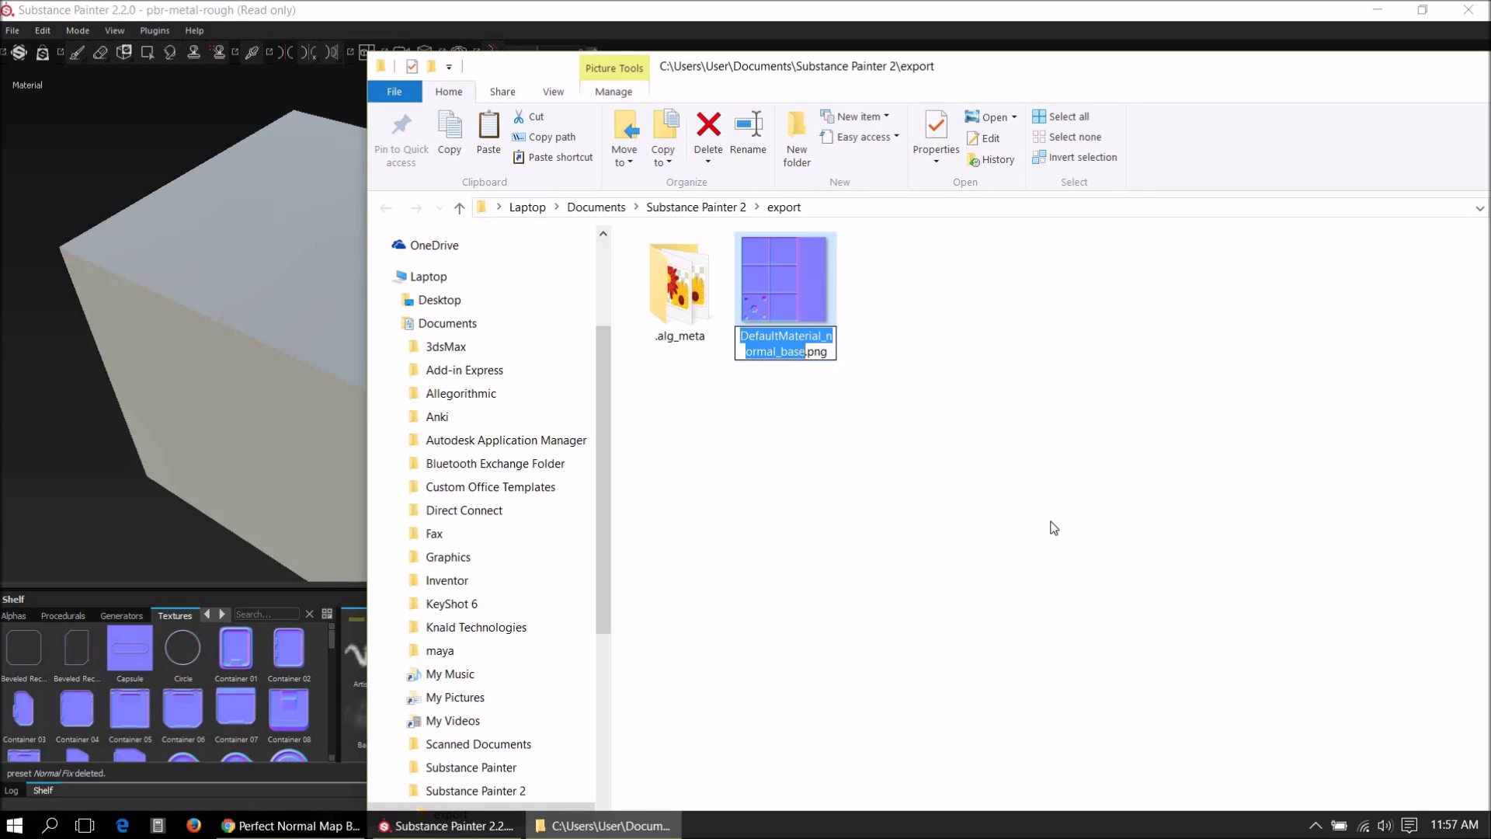
type("Fix av")
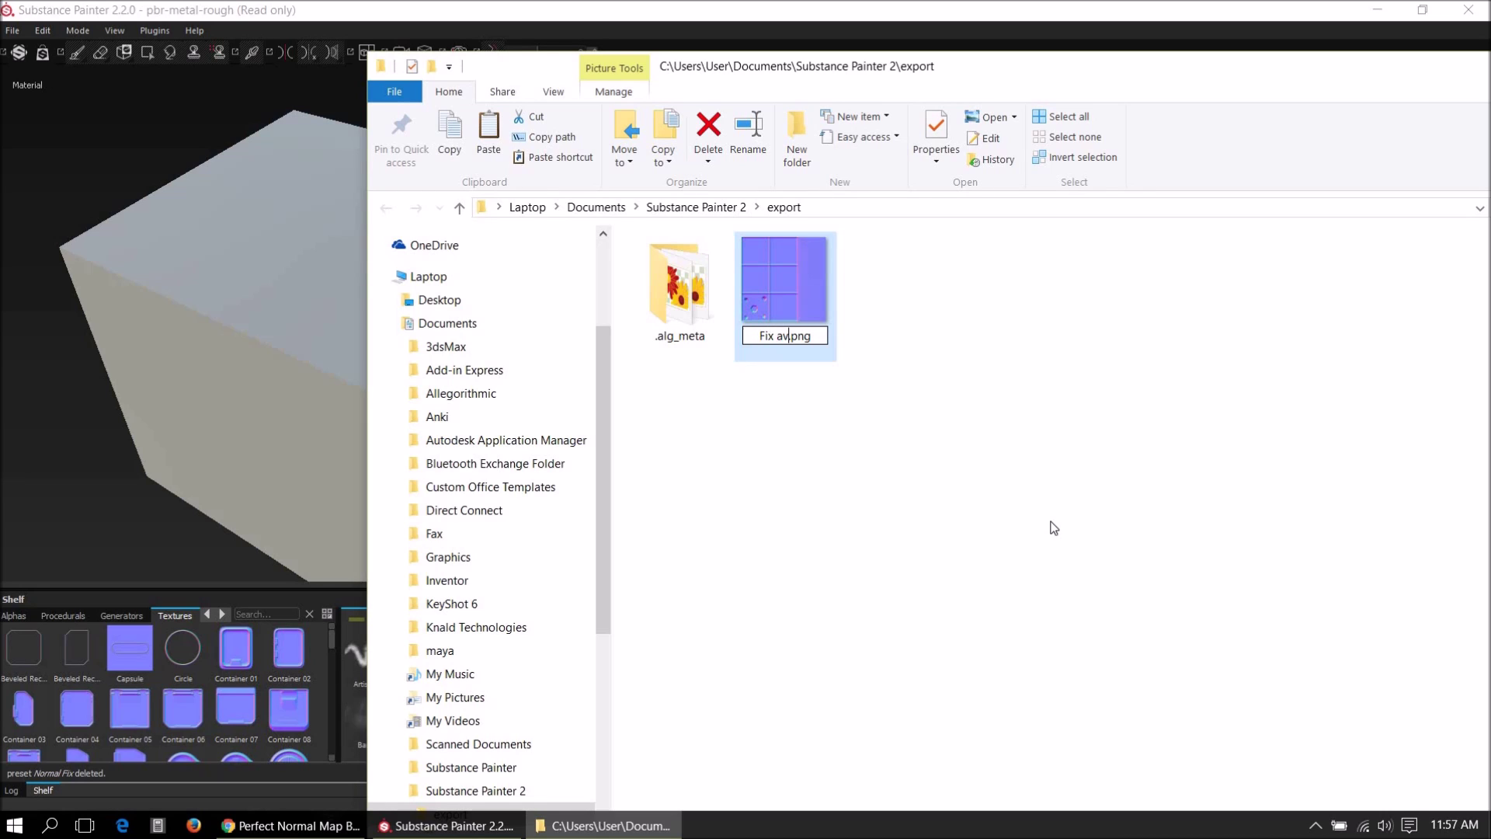
type("eraged no")
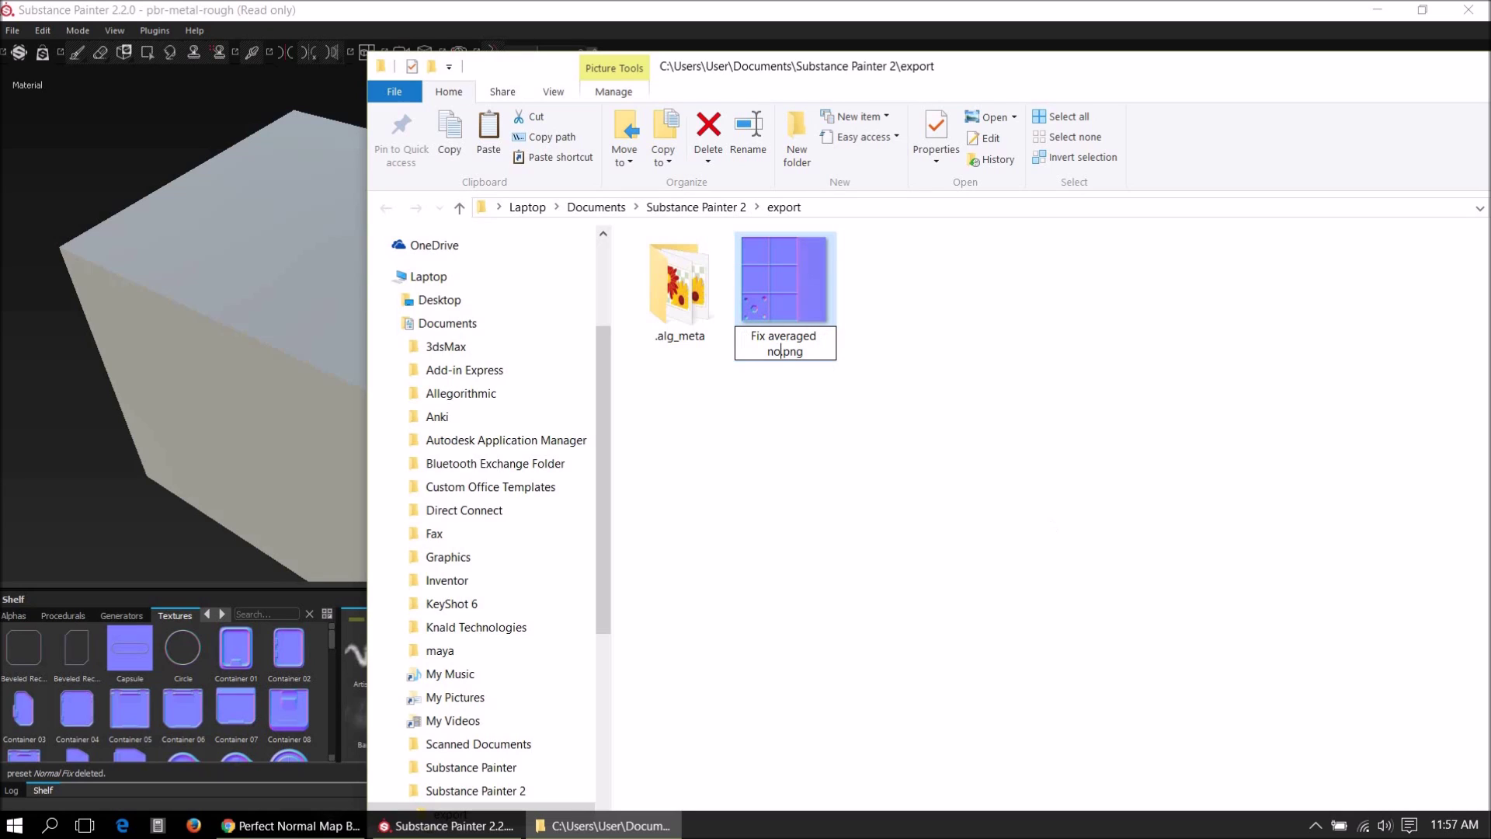
type("rmal")
key("Return")
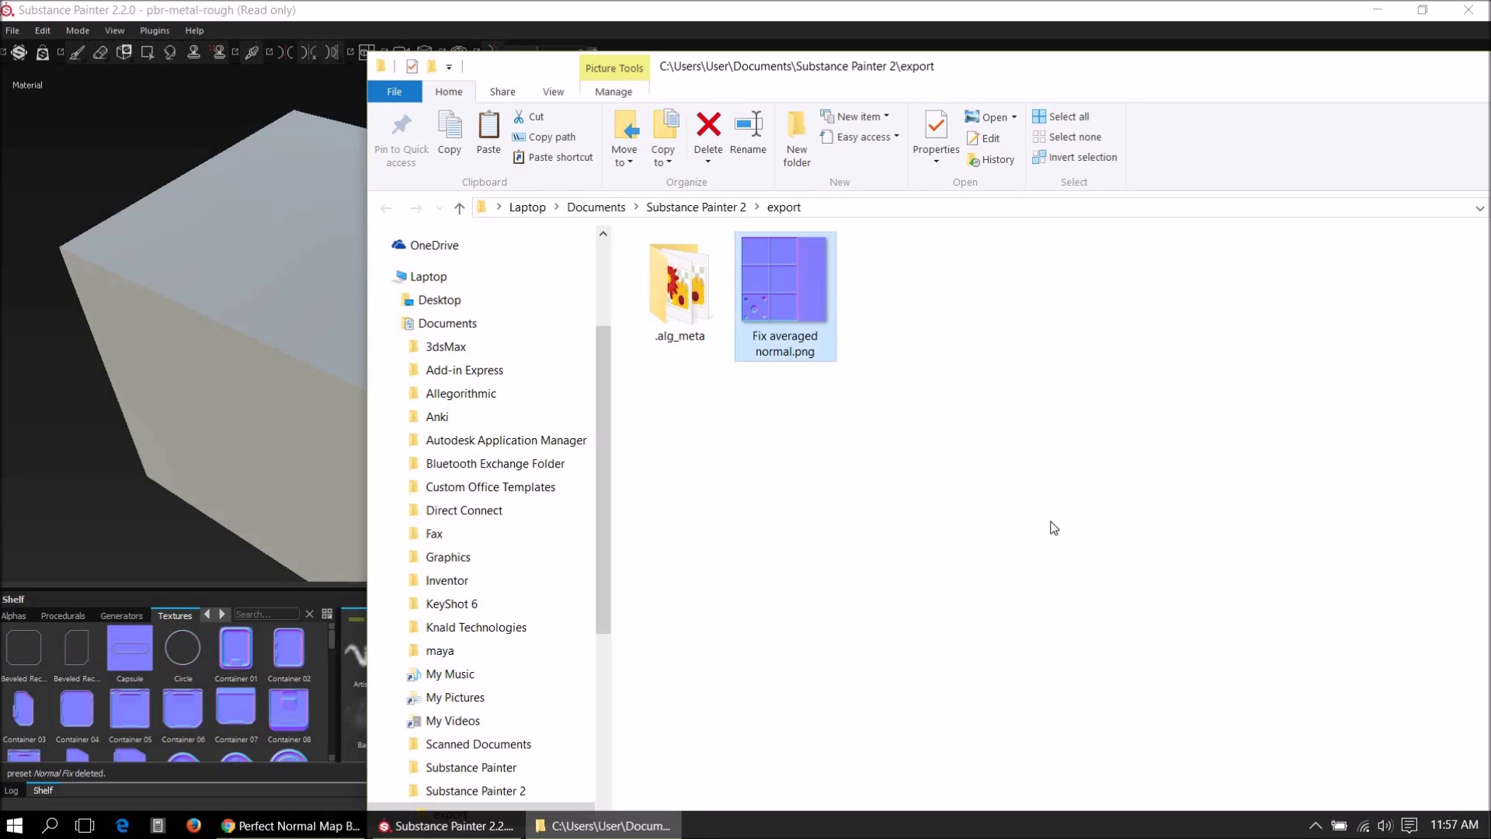
Import Fix averaged normal.png into the shelf for the pbr-metal-rough project.
mouse_move(806, 312)
left_mouse_down()
mouse_move(753, 388)
mouse_move(237, 704)
left_mouse_up()
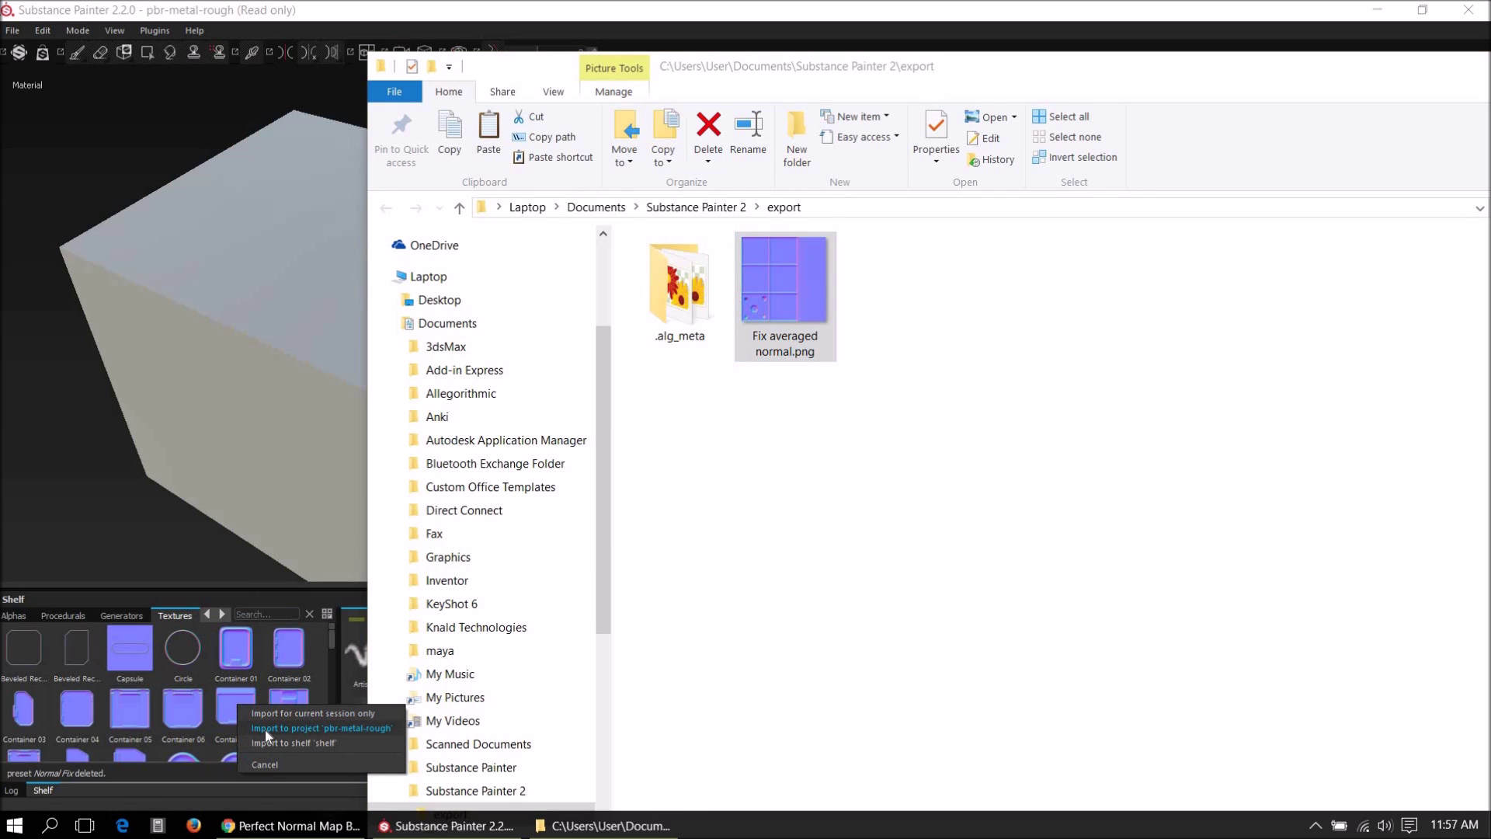
left_click(266, 729)
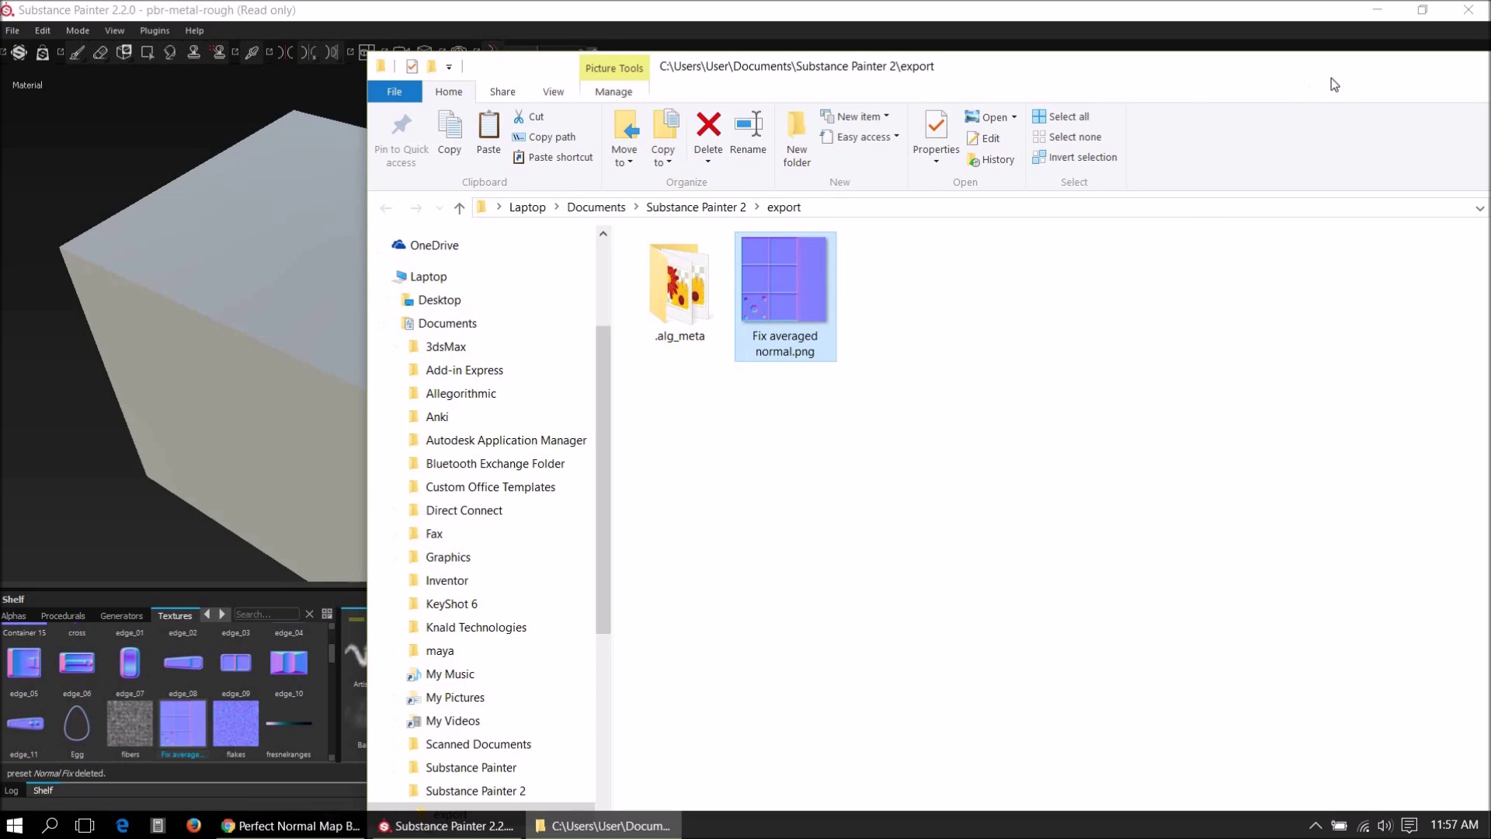
left_click_drag(1332, 78, 1151, 97)
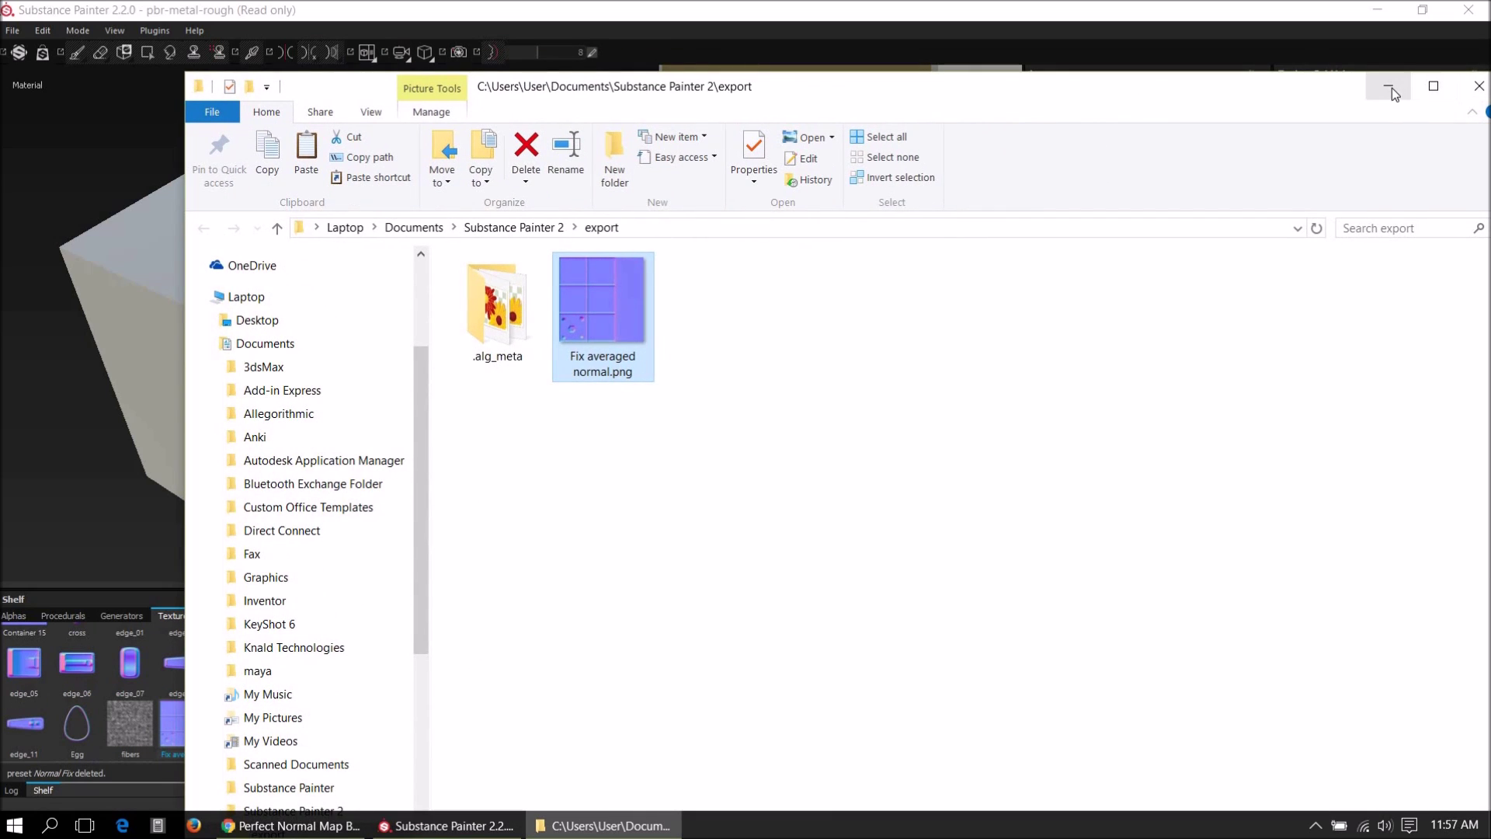
left_click(1392, 87)
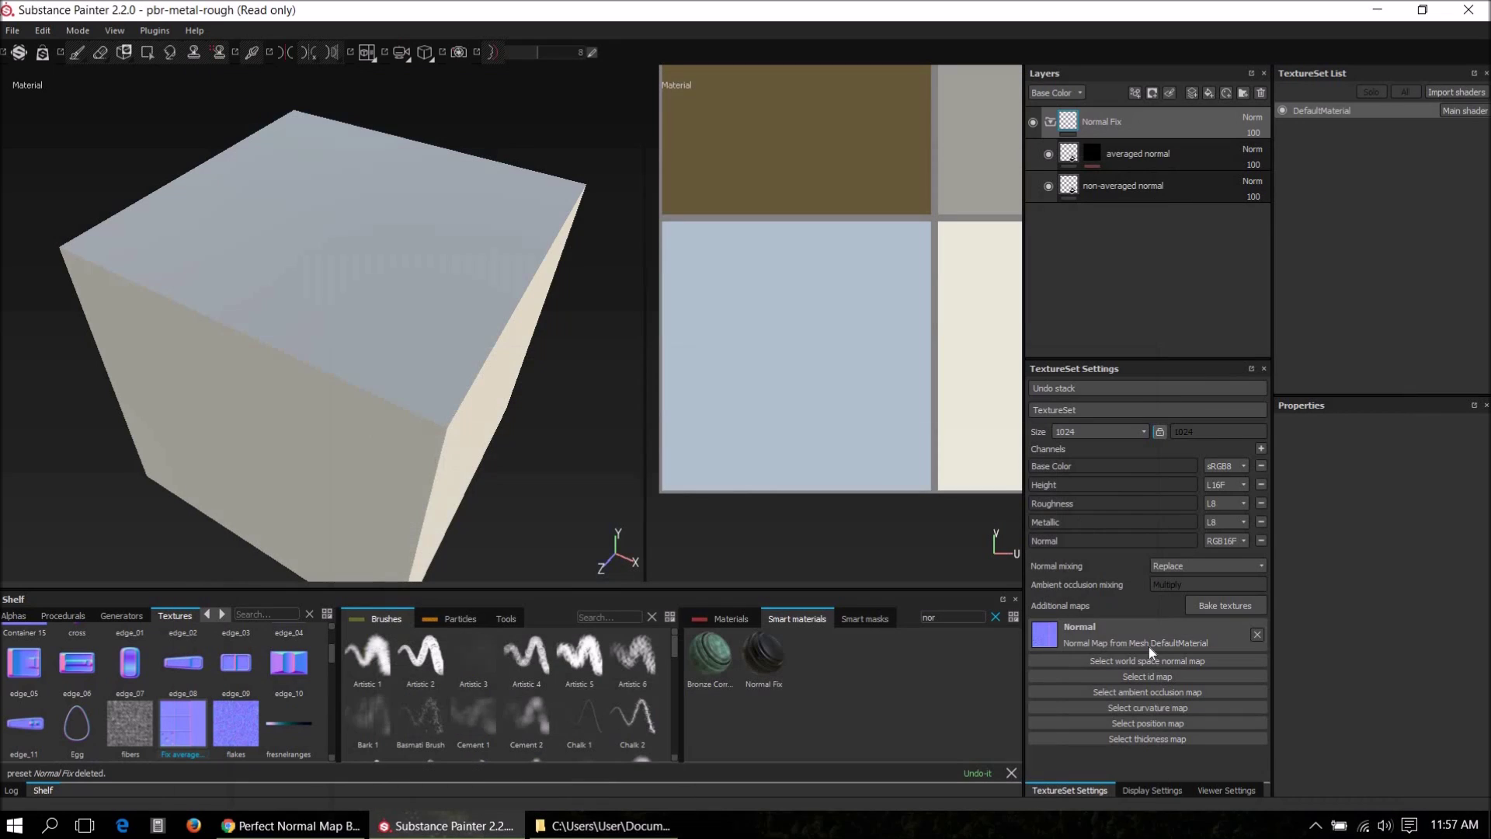
Rebake DefaultMaterial's normal map with Apply Diffusion turned off.
left_click(1213, 610)
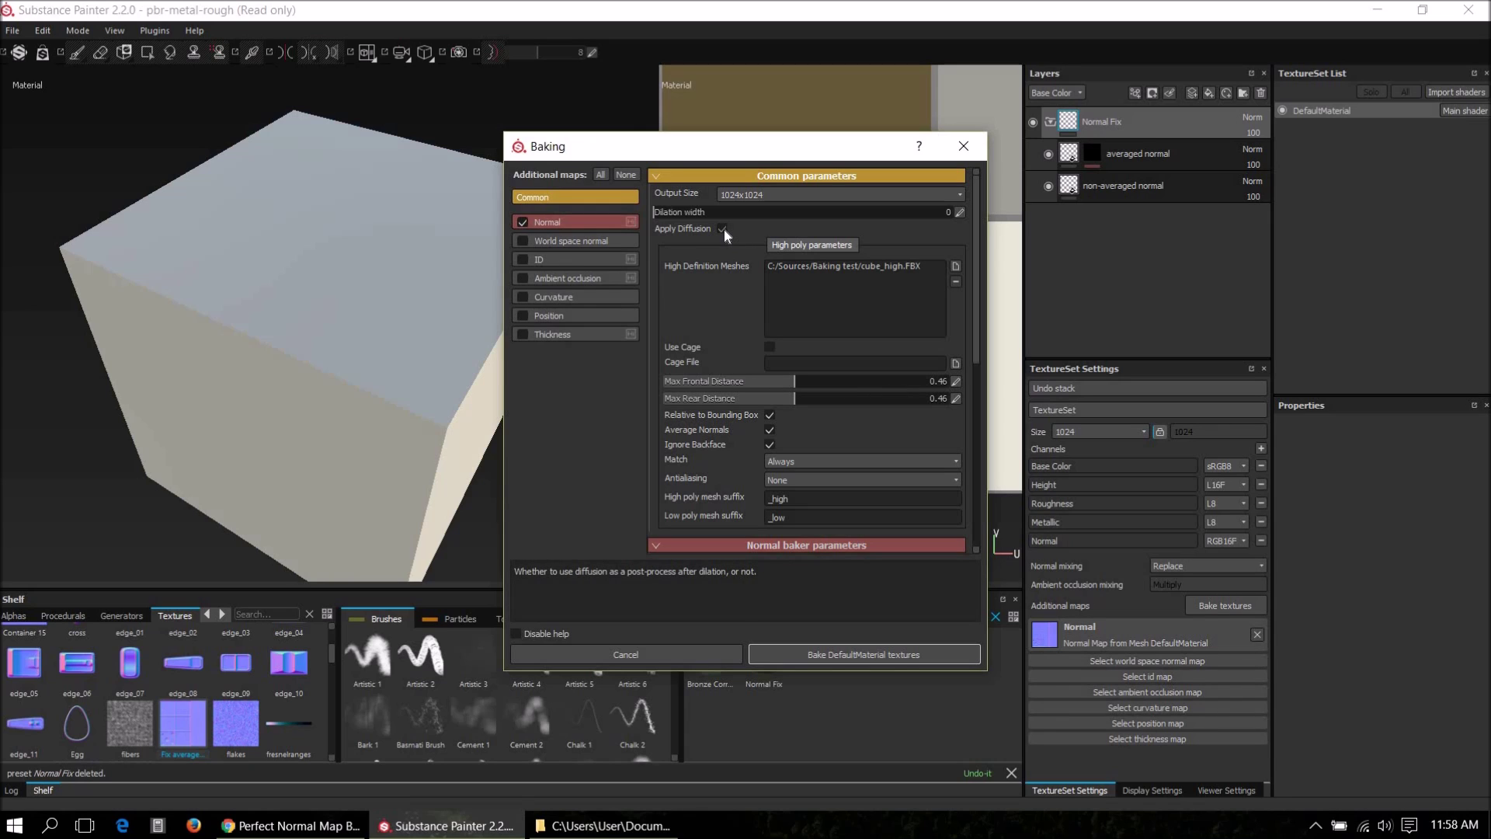
left_click(723, 230)
left_click(867, 657)
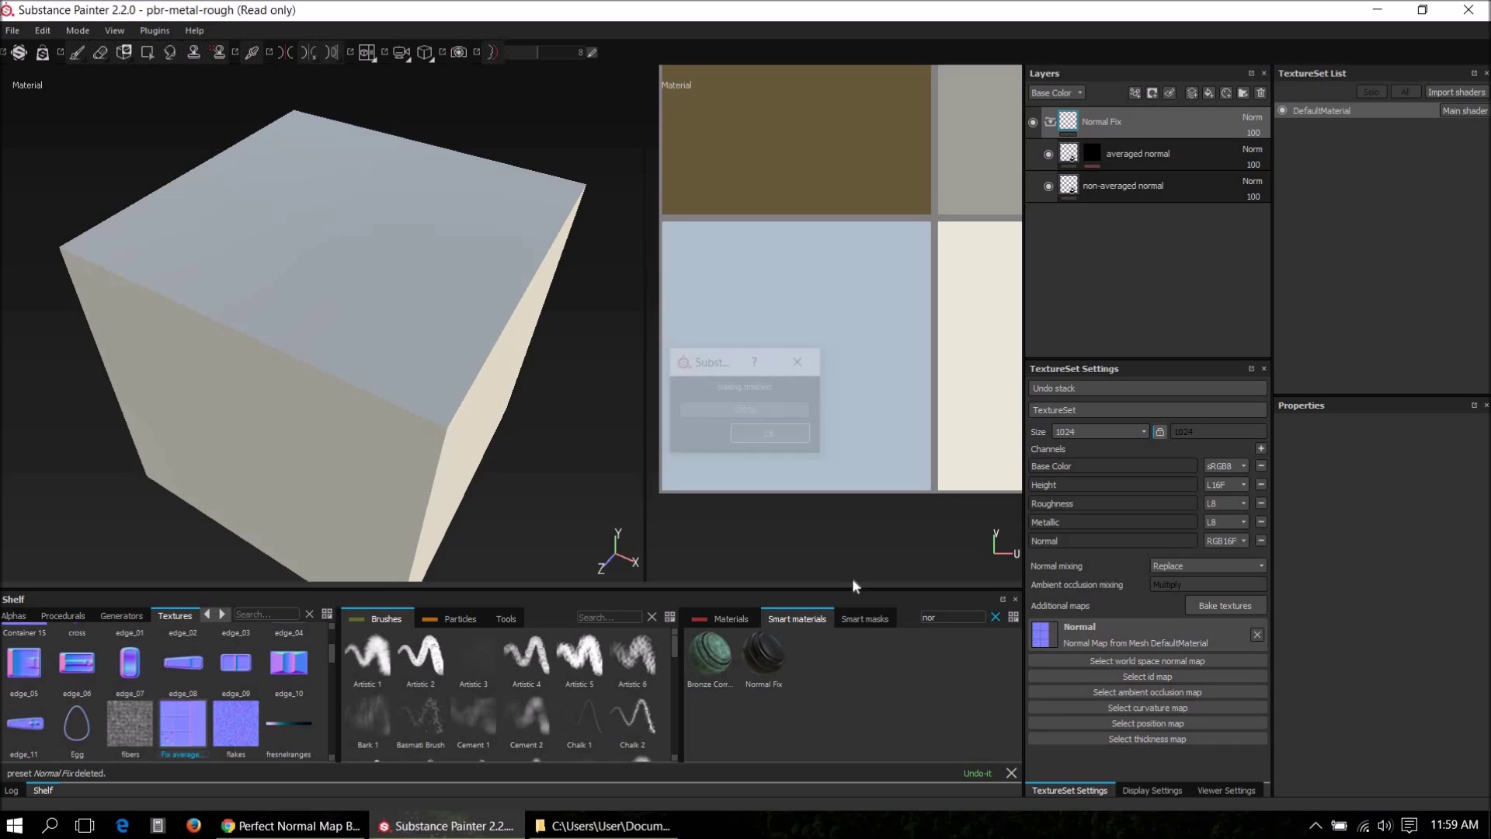
right_click(789, 426)
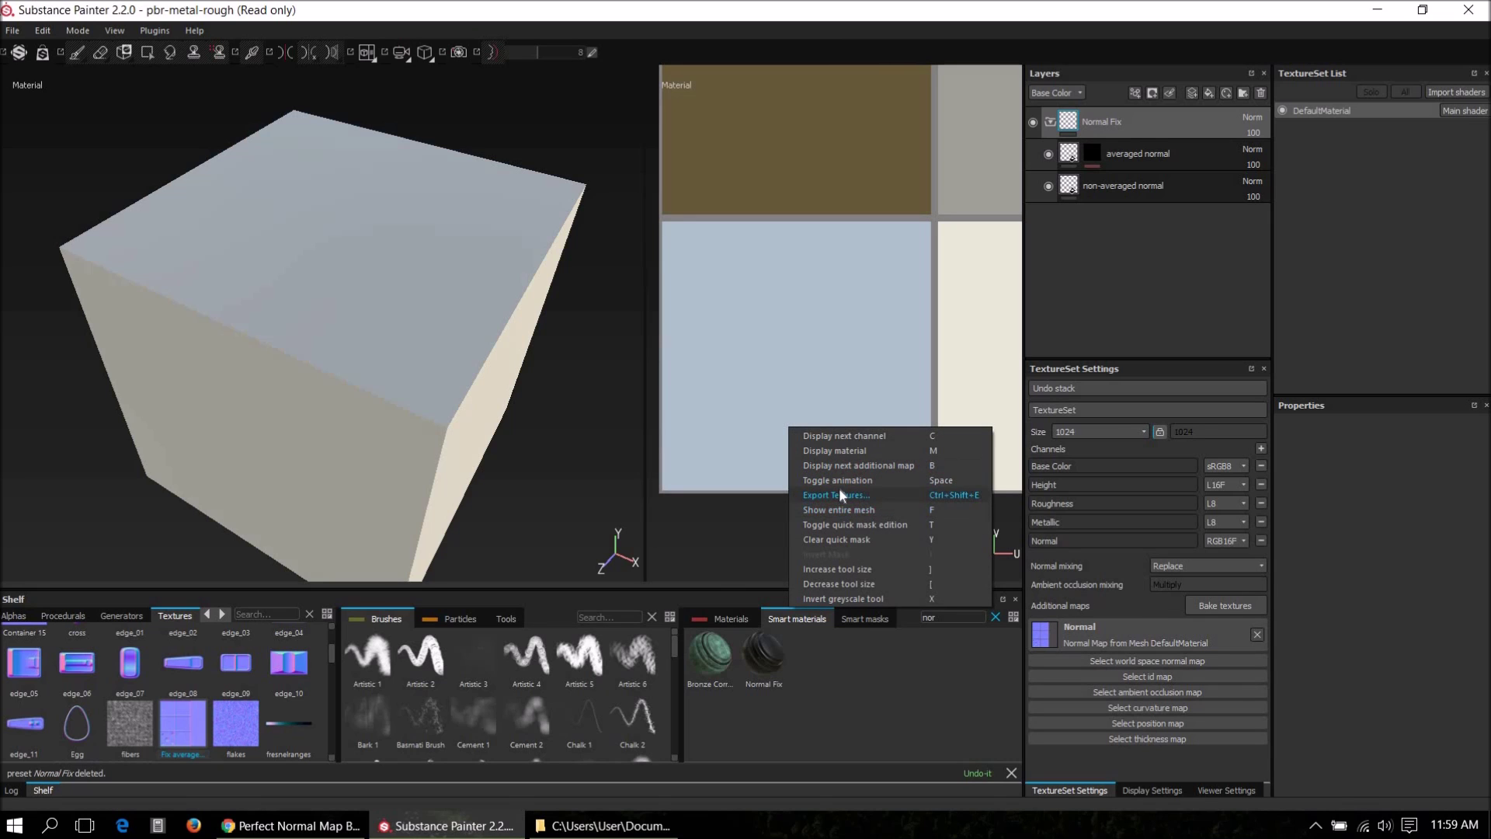
Export the baked normal map and open its export folder.
left_click(837, 495)
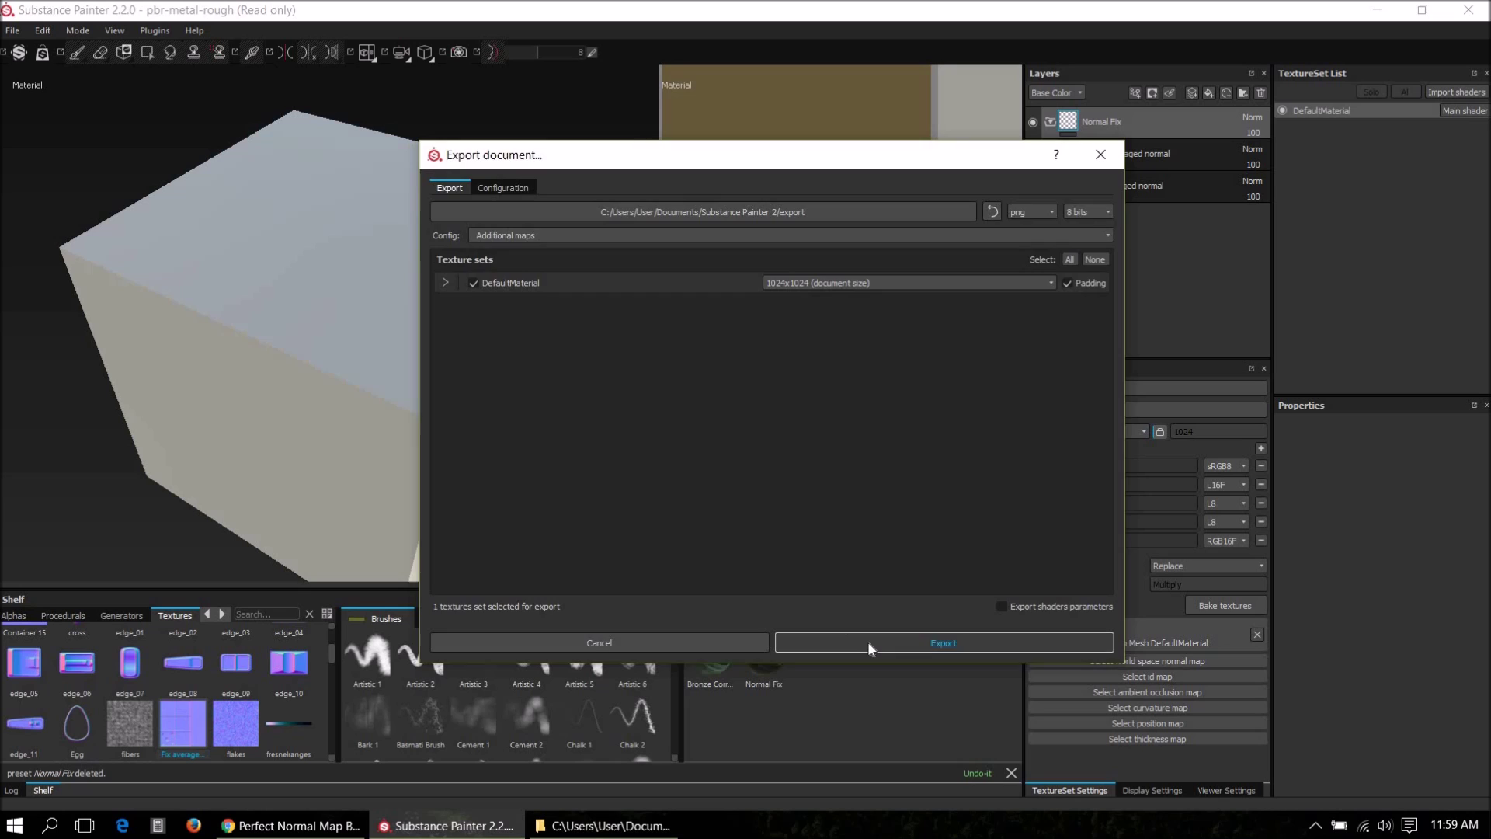
left_click(869, 644)
left_click(738, 426)
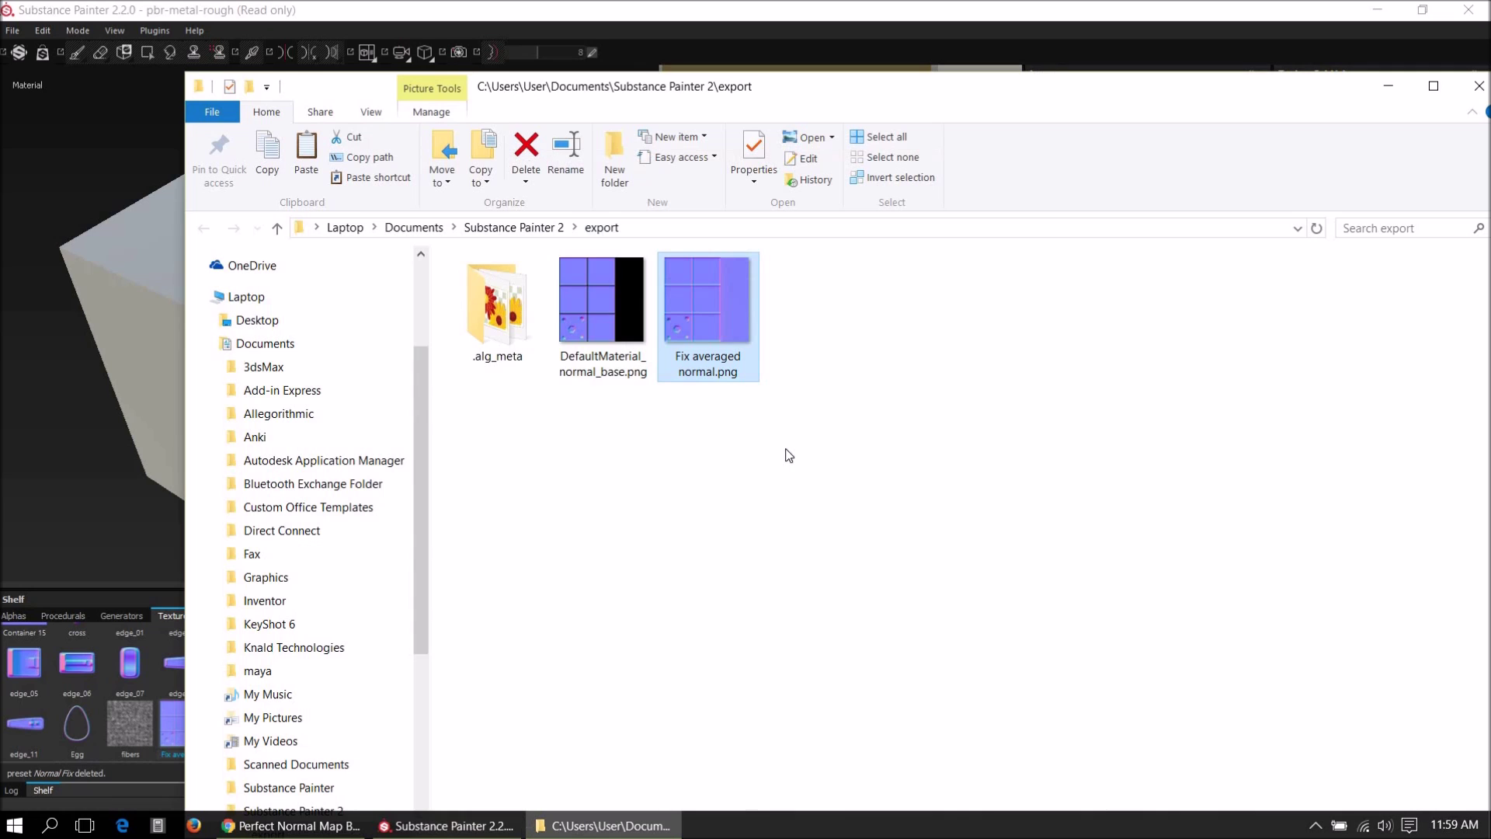
Preview DefaultMaterial_normal_base.png full screen, then close the preview.
double_click(602, 309)
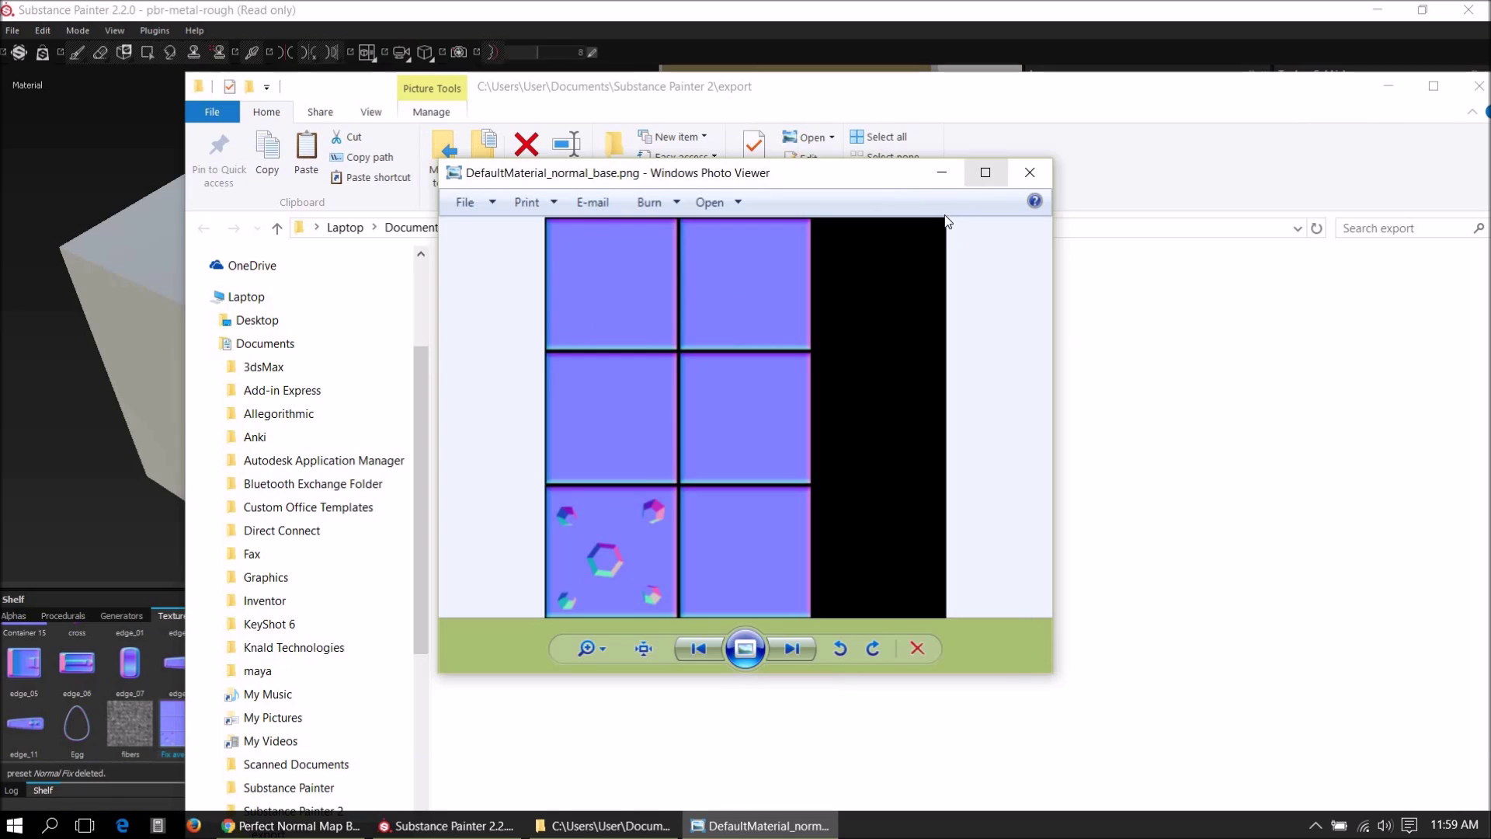
left_click(986, 170)
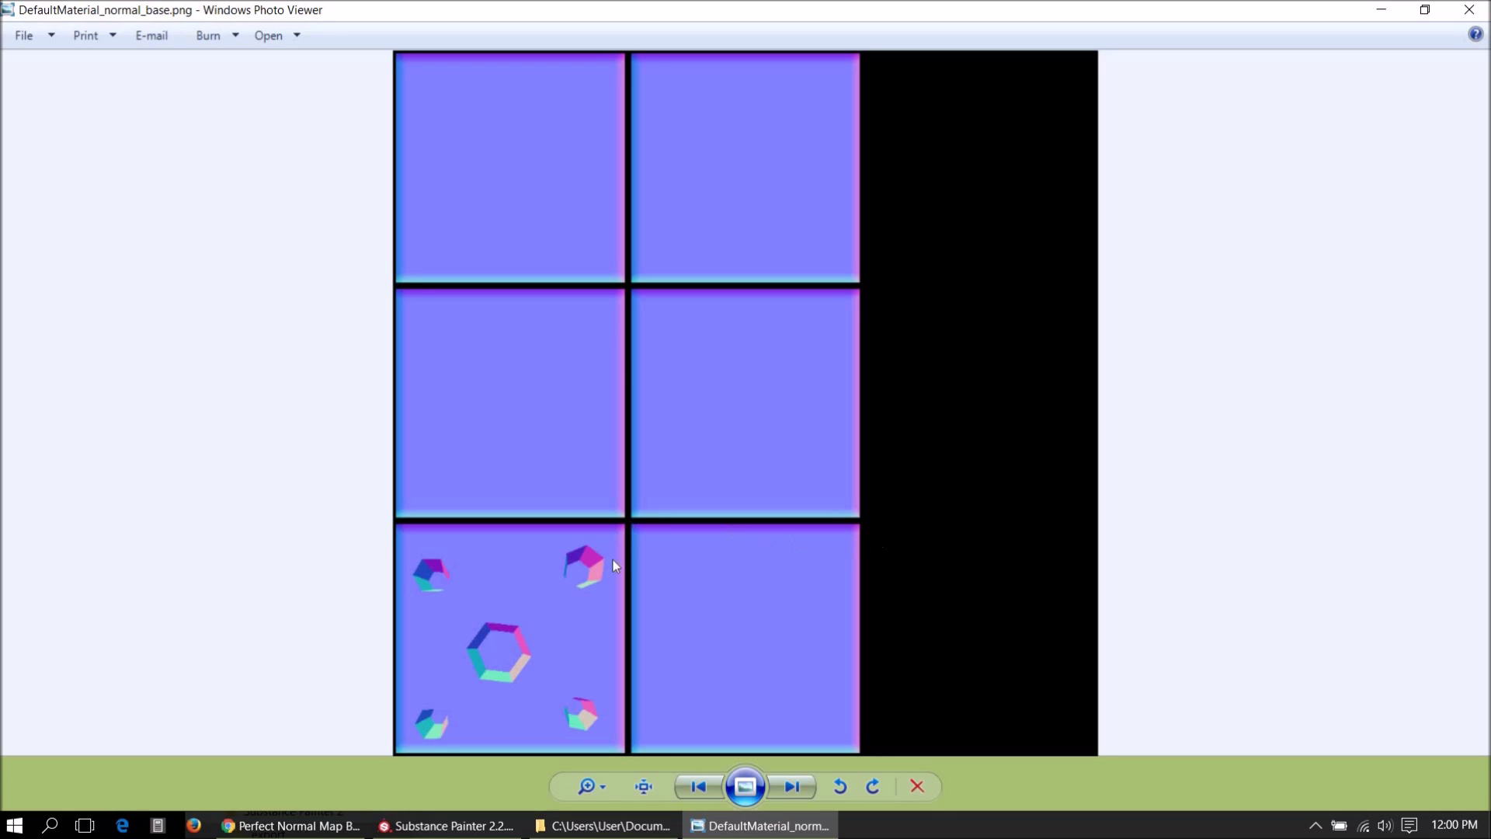
left_click(1468, 10)
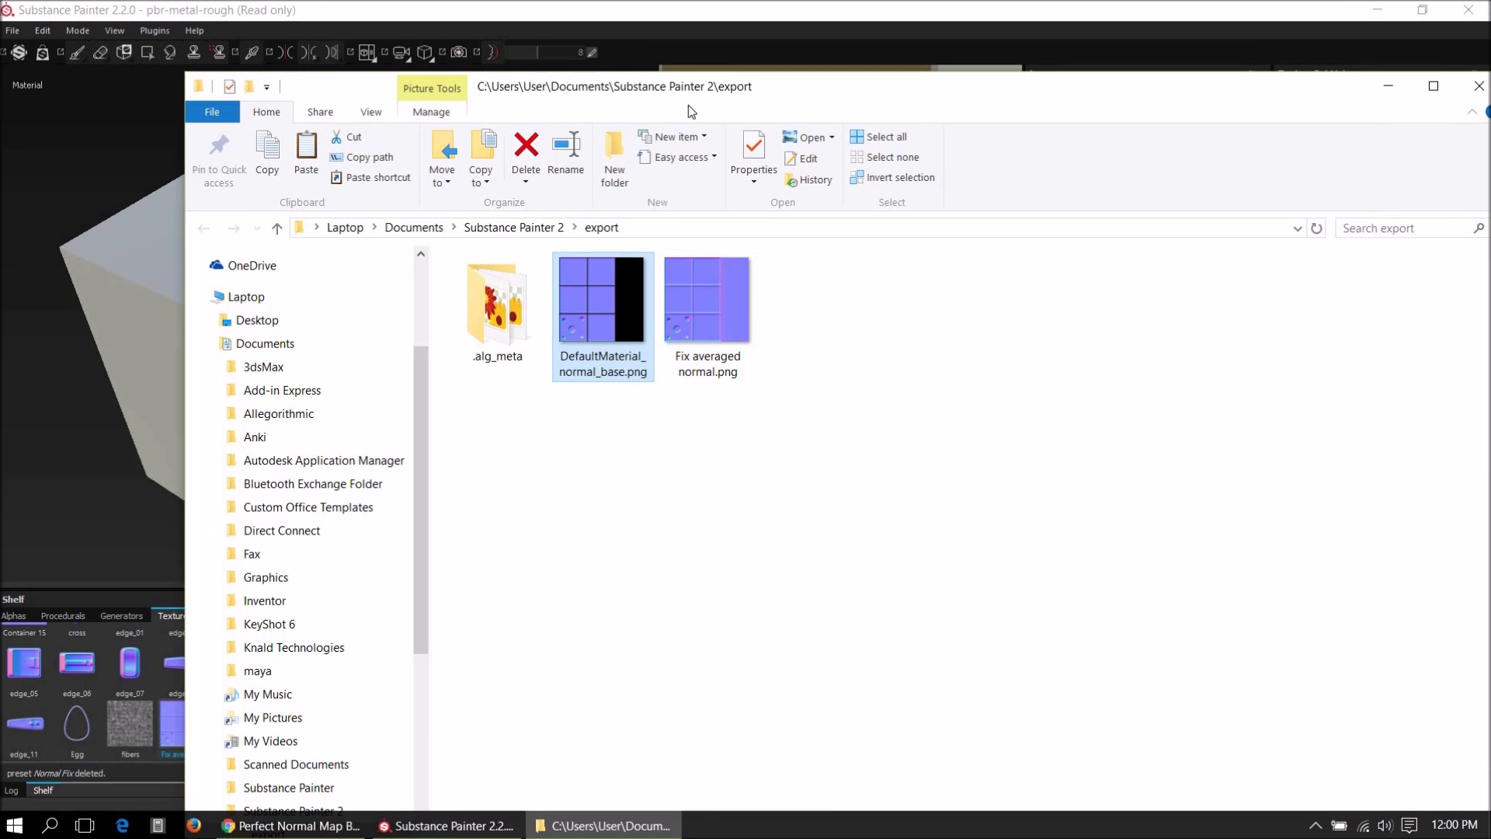
Rename DefaultMaterial_normal_base.png to 'Fix mask normal'.
mouse_move(560, 93)
left_mouse_down()
mouse_move(882, 79)
mouse_move(816, 40)
left_mouse_up()
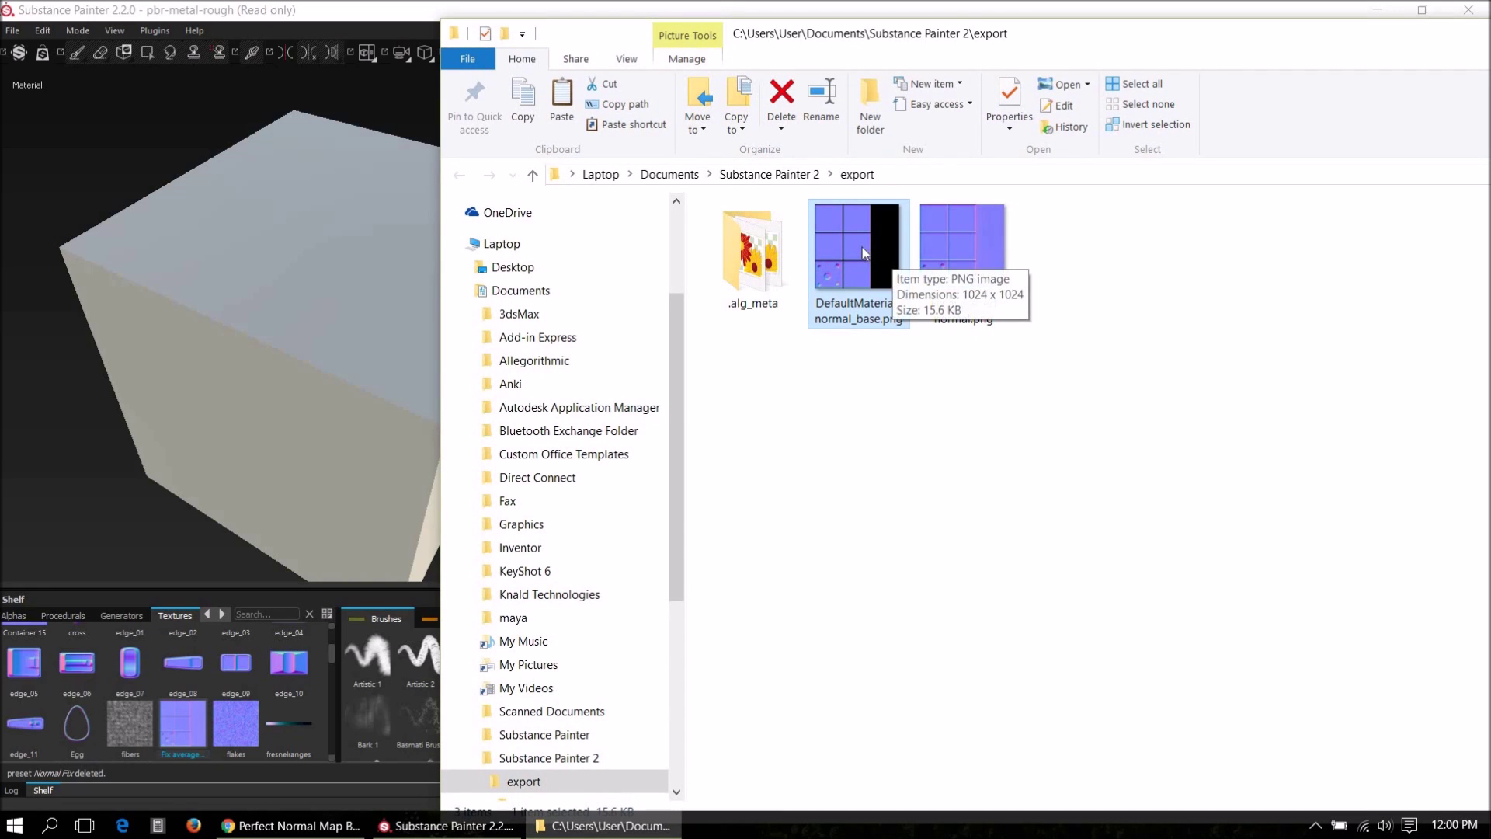
left_click_drag(862, 247, 851, 282)
right_click(851, 282)
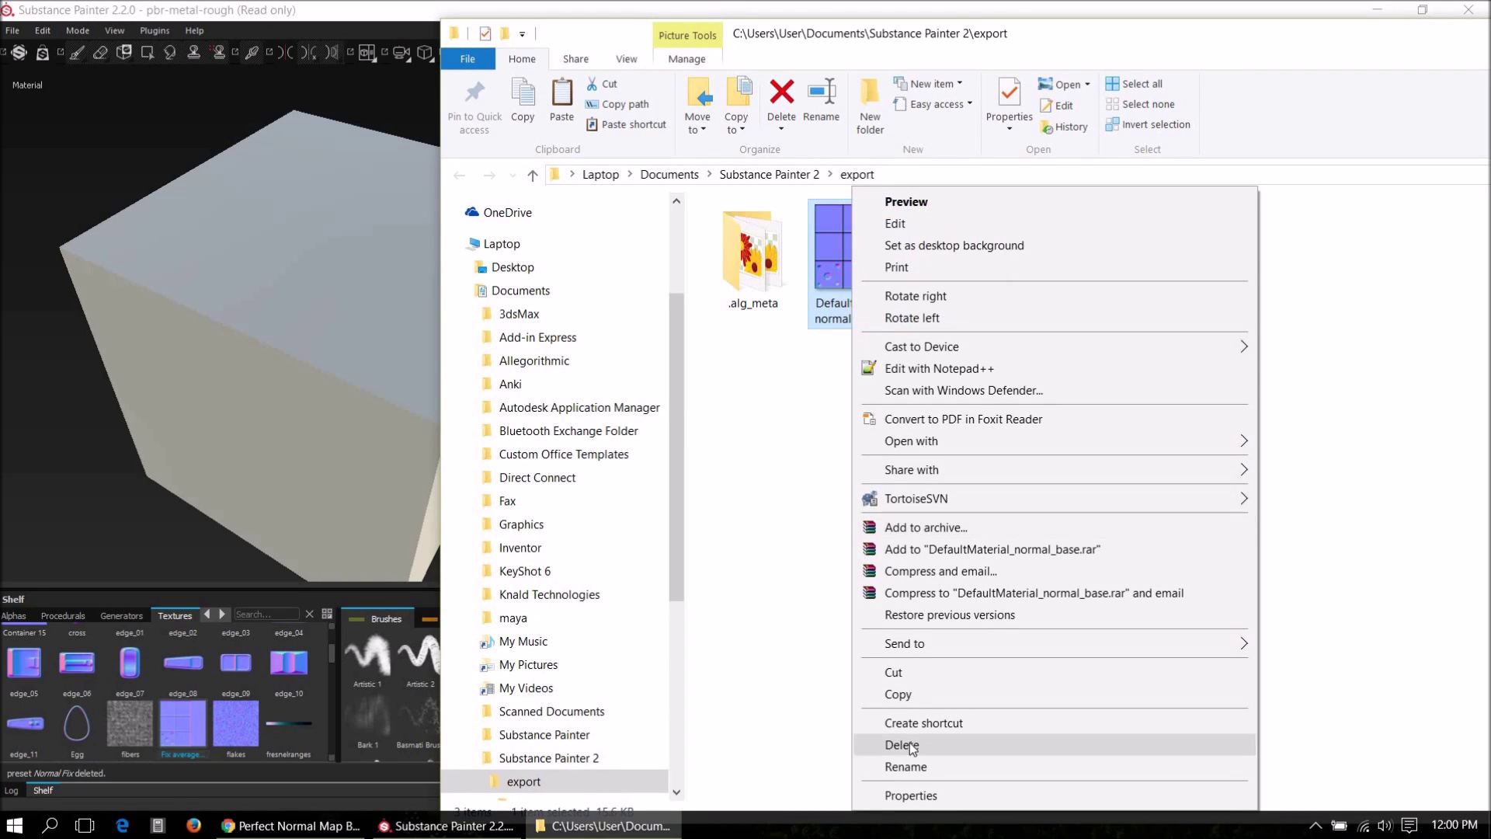
left_click(916, 766)
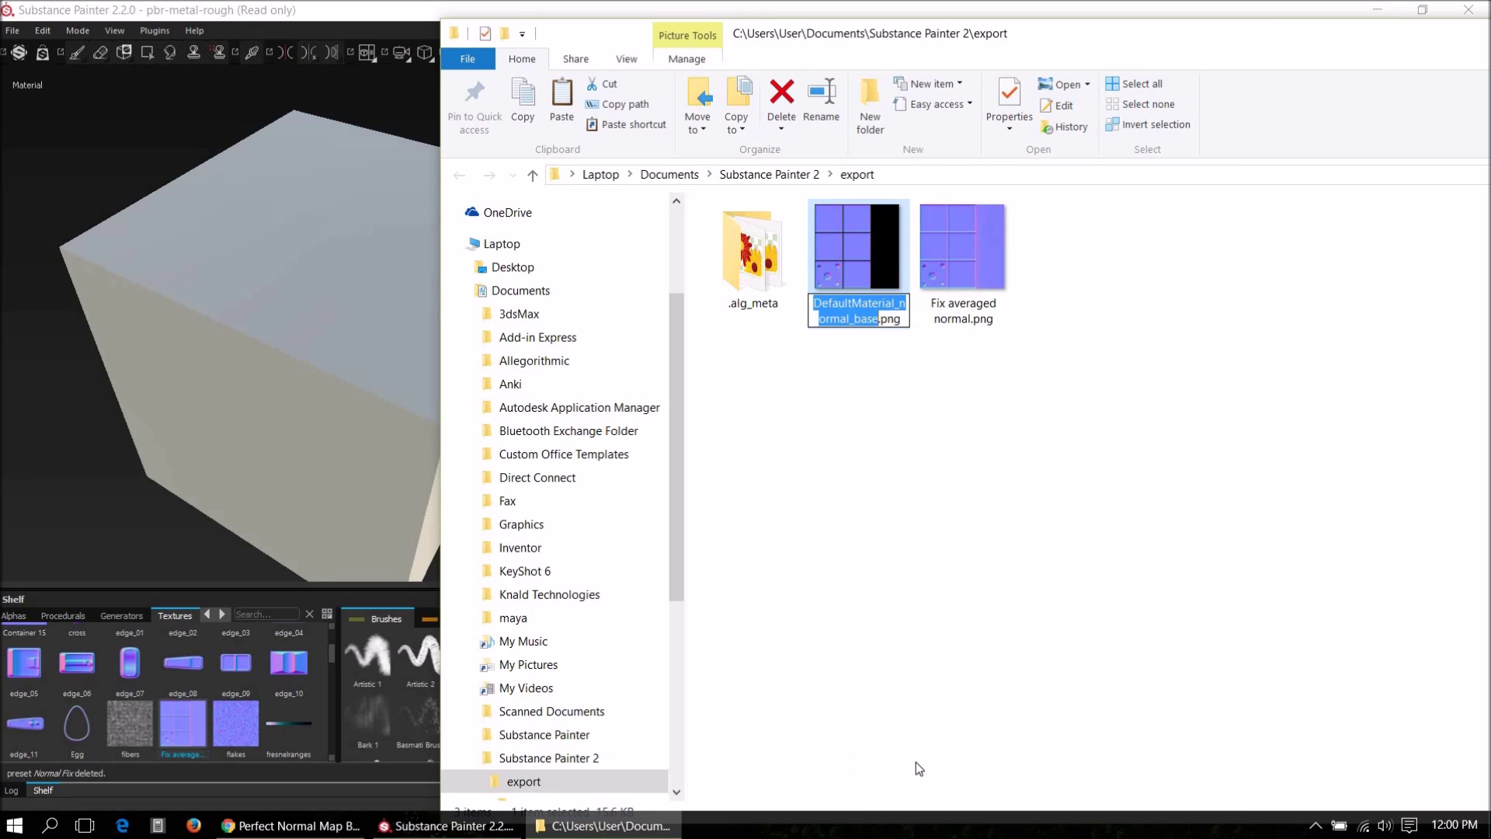
type("Fix ")
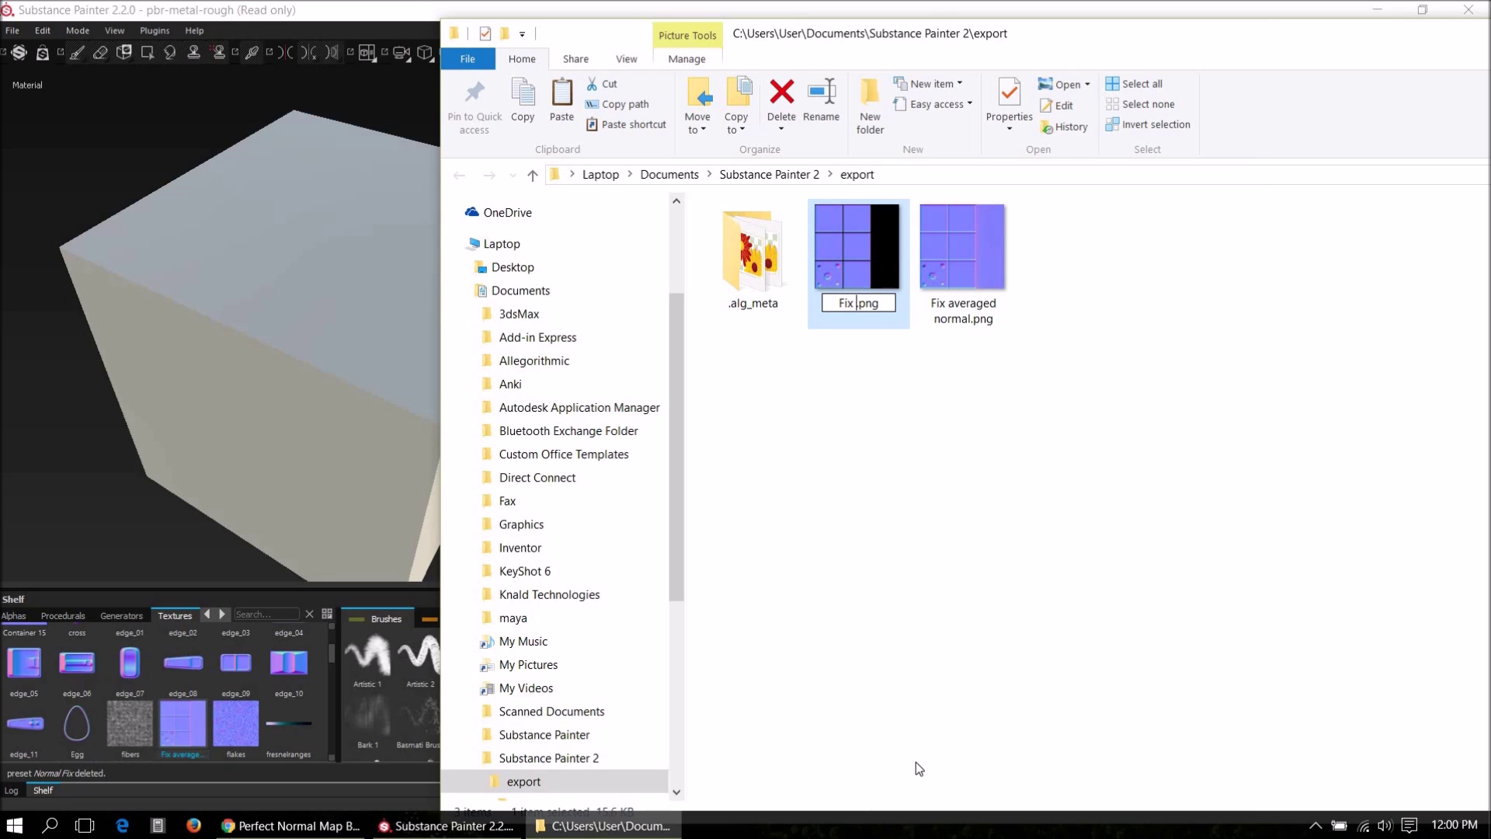
type("mask normal")
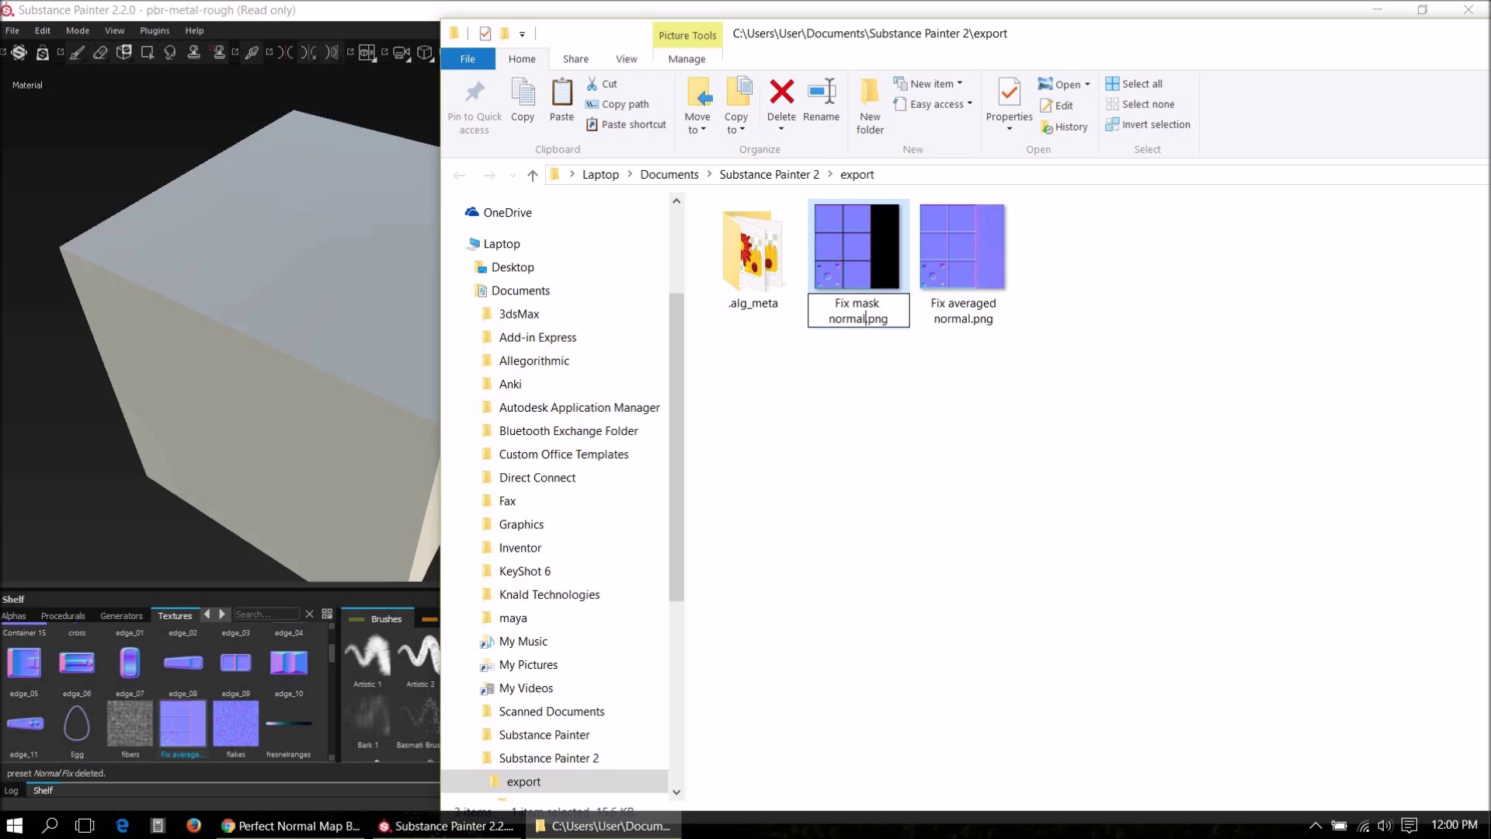
left_click(935, 425)
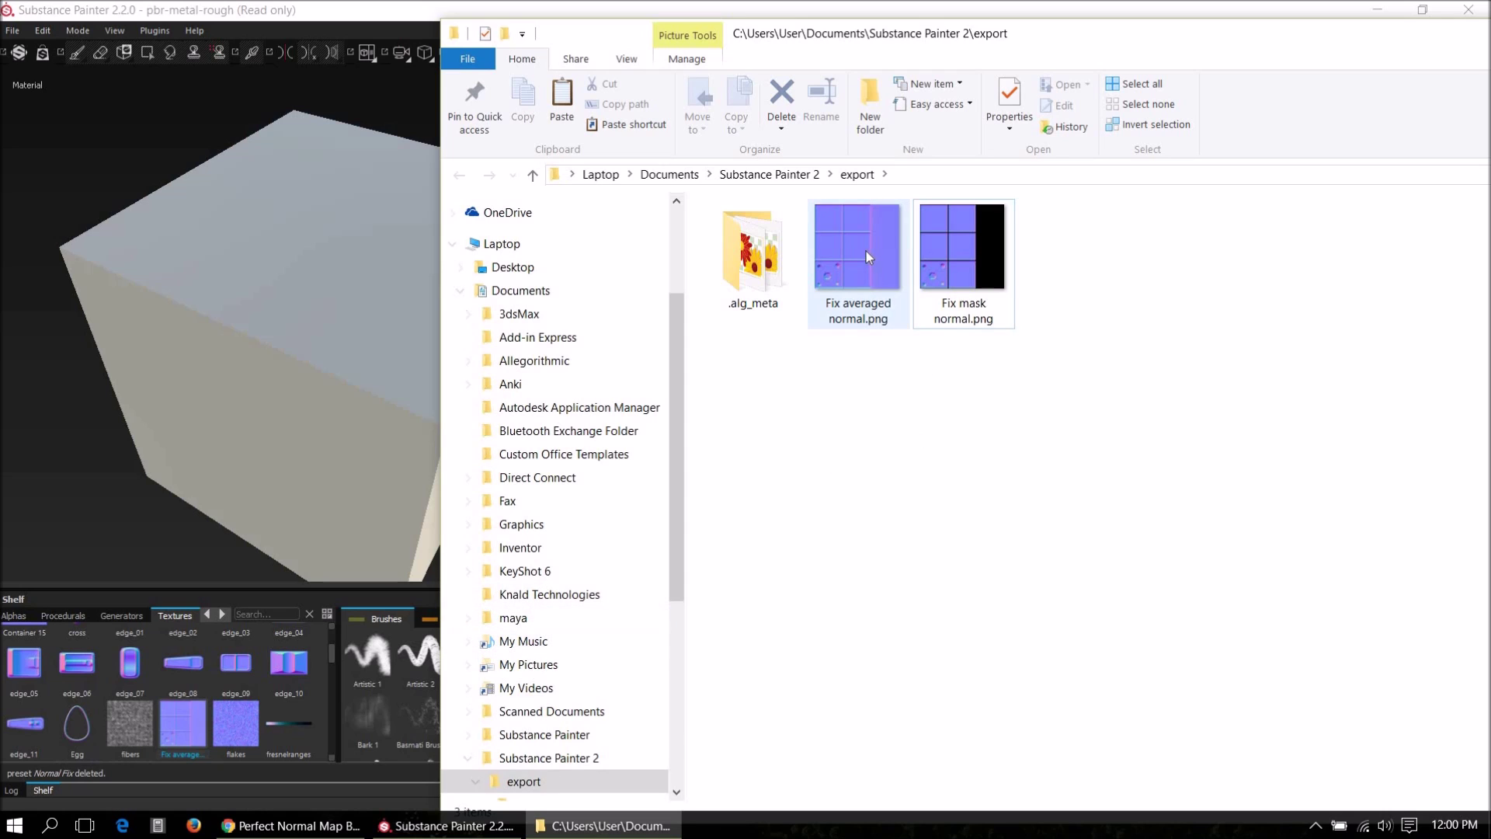
Add Fix mask normal.png to the Painter shelf and close the folder window.
mouse_move(972, 264)
left_mouse_down()
mouse_move(966, 252)
mouse_move(321, 661)
mouse_move(281, 707)
left_mouse_up()
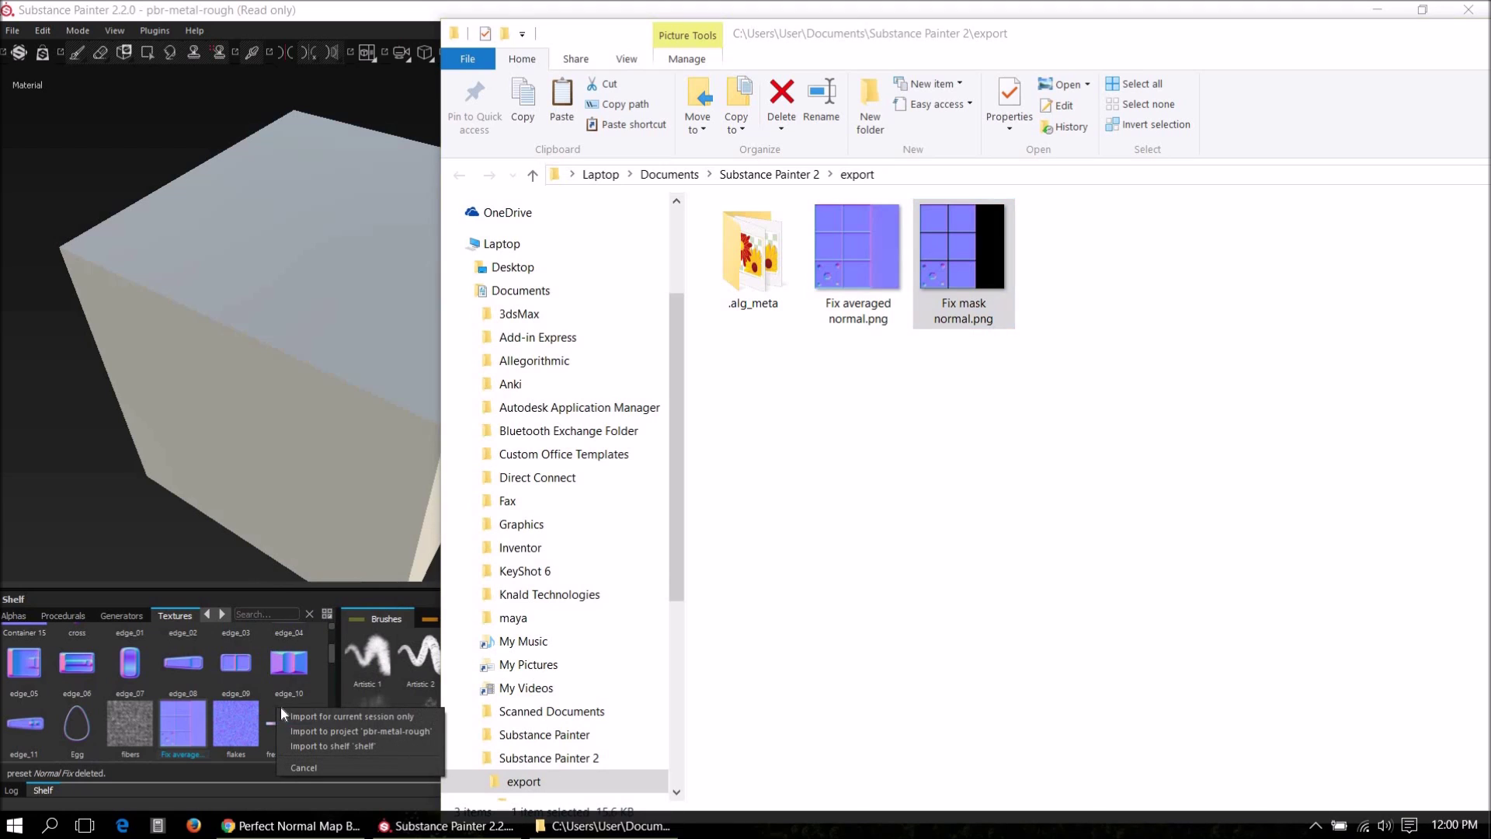
left_click(302, 732)
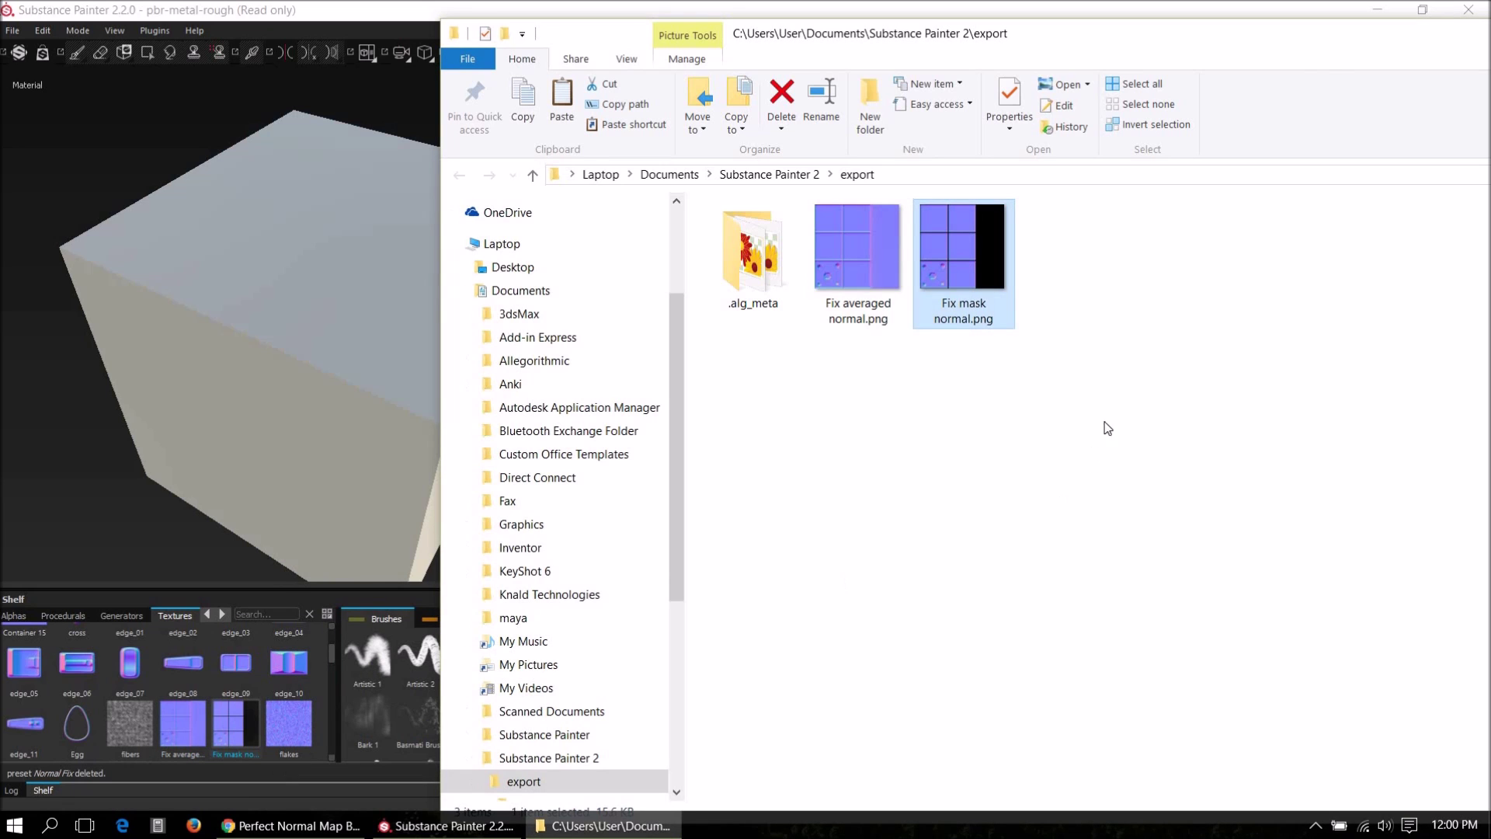
double_click(1224, 47)
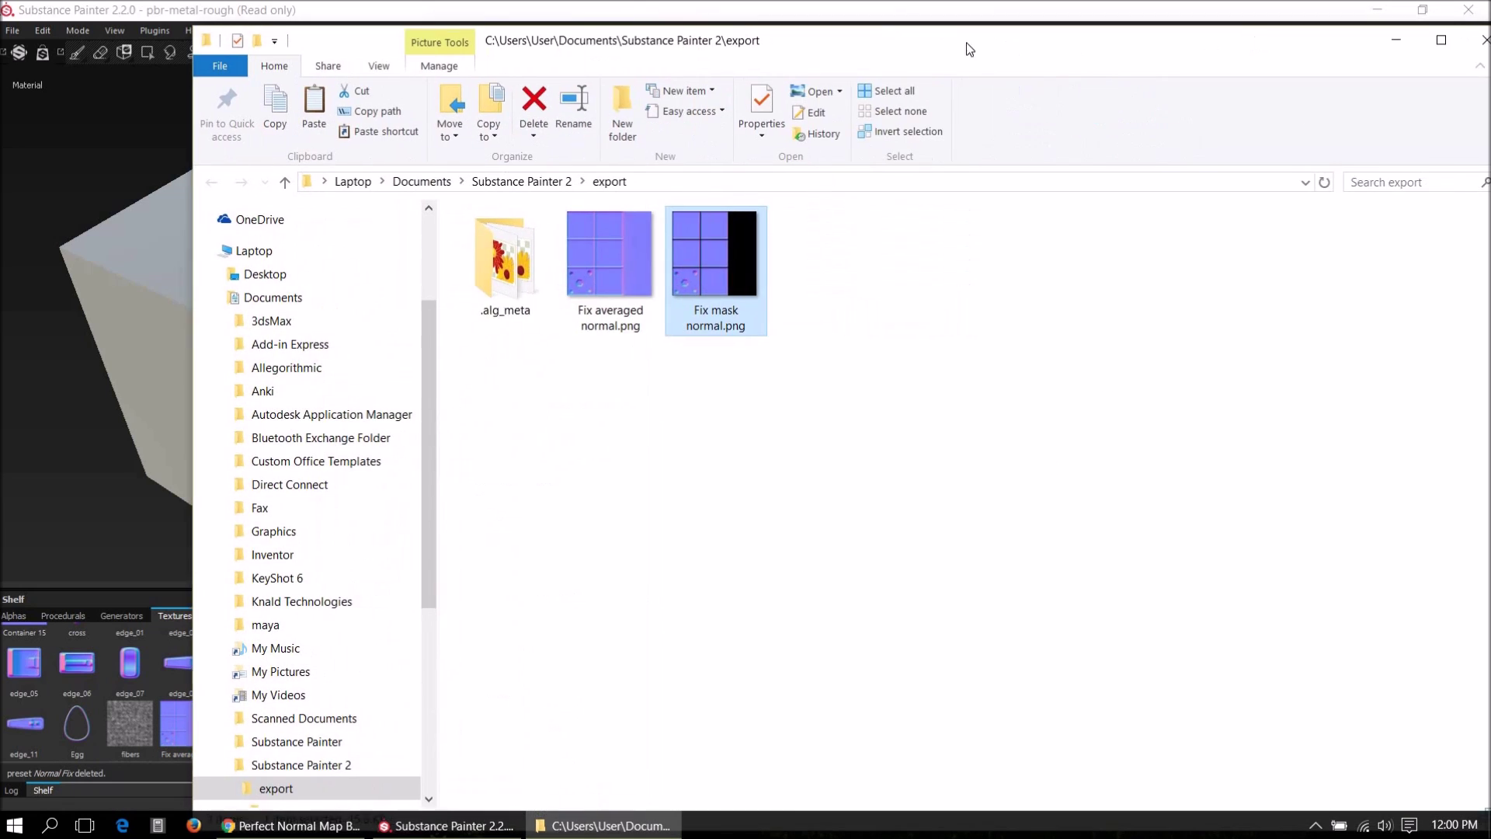
left_click(1396, 52)
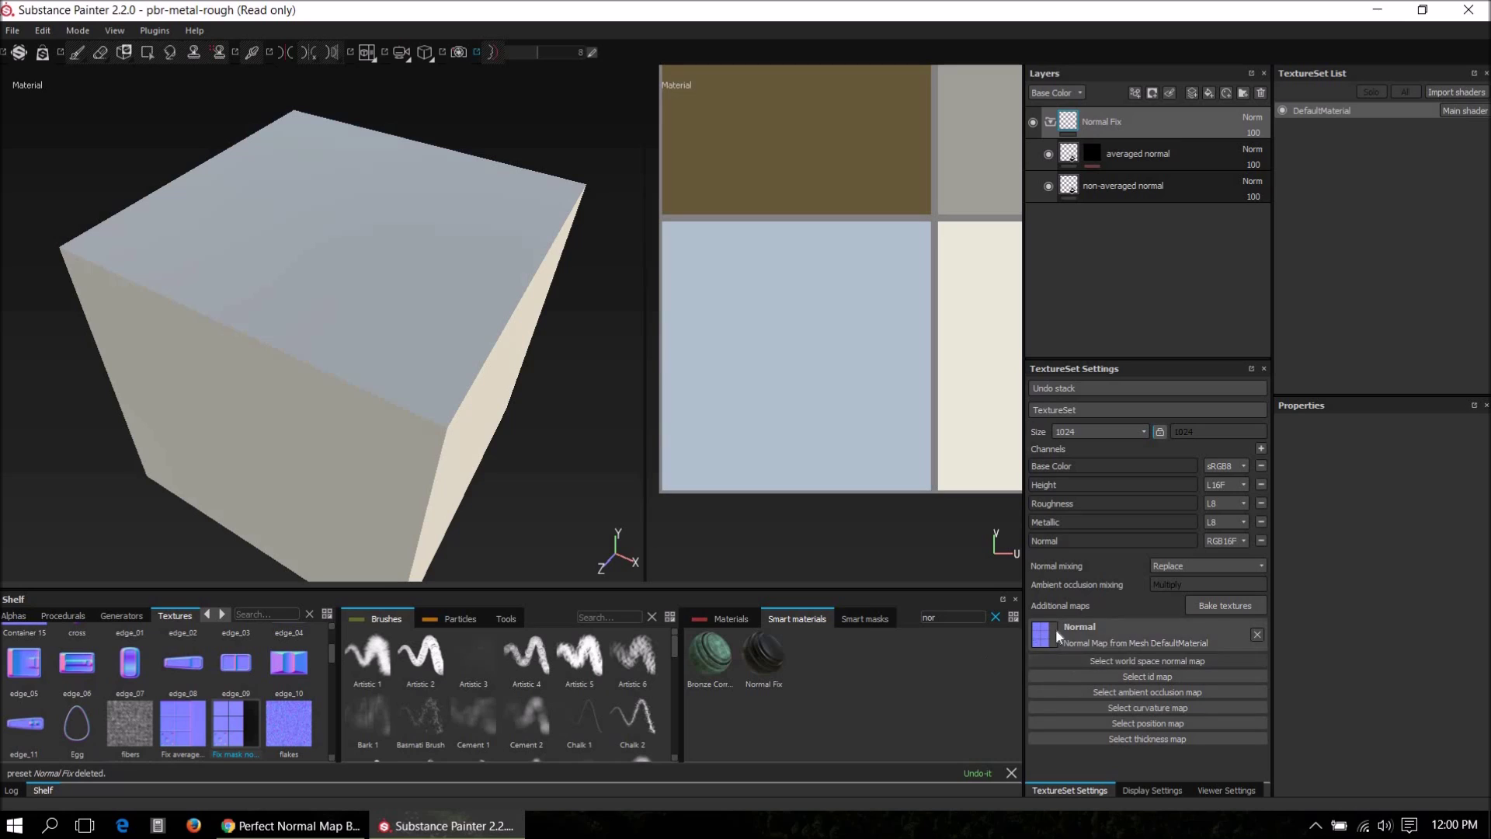
Set the bake dilation width to 1.
left_click(1224, 607)
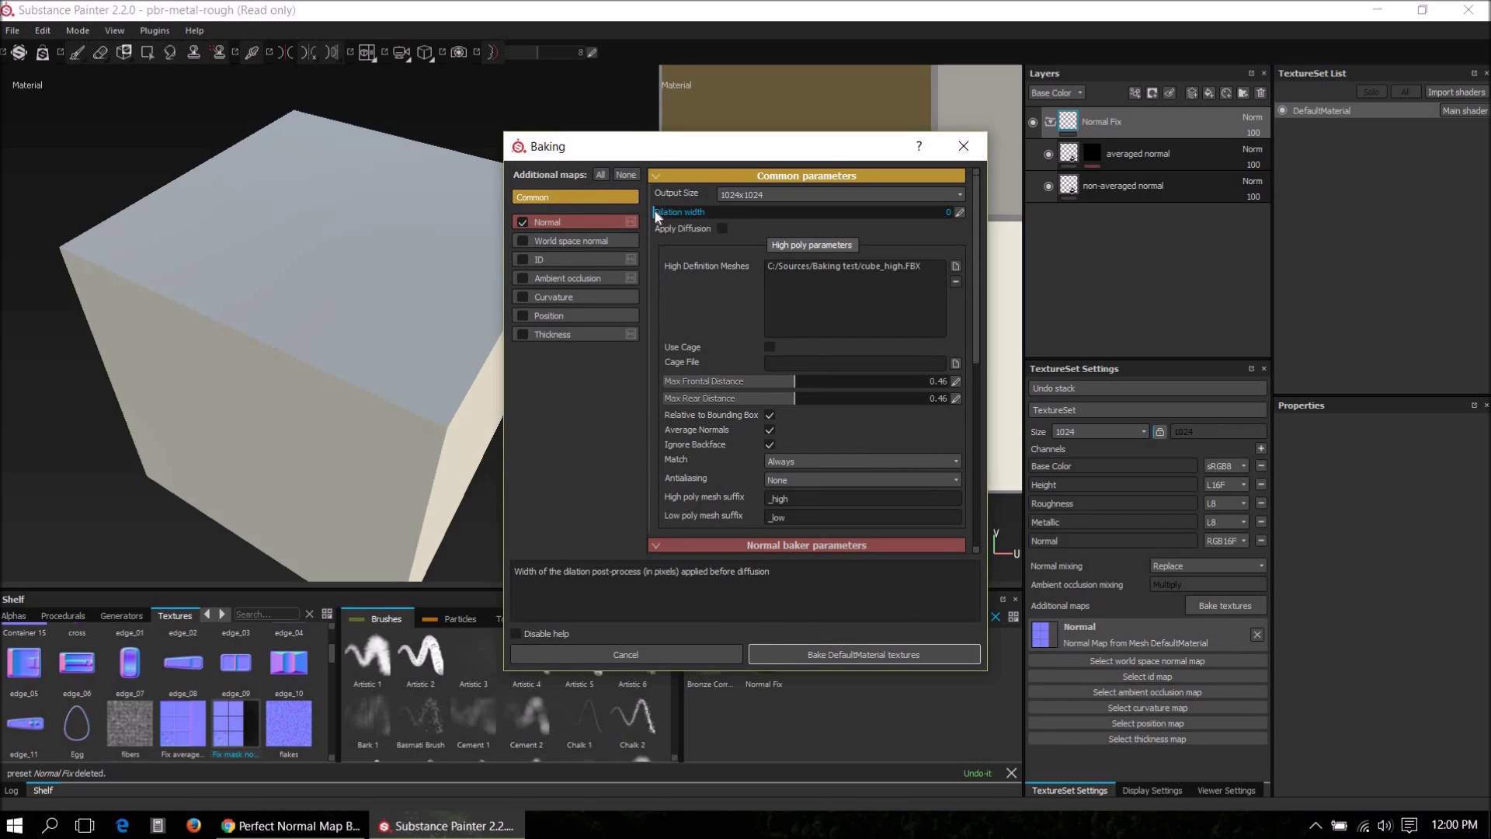
type("21")
type("0")
left_click(959, 213)
type("1")
key("Return")
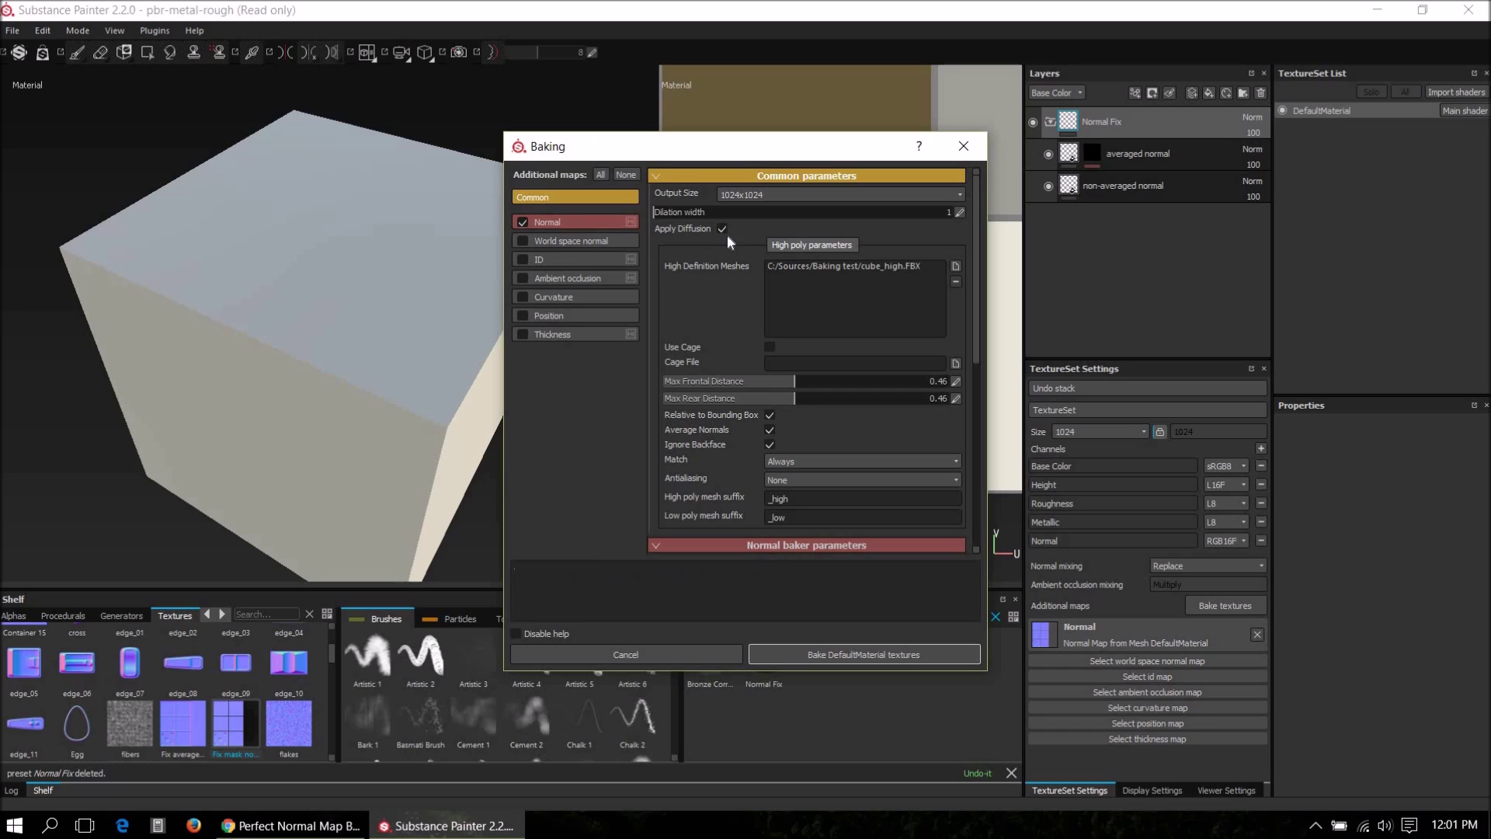
Disable Average Normals, include all maps, use Material Color for IDs, and bake.
left_click(769, 430)
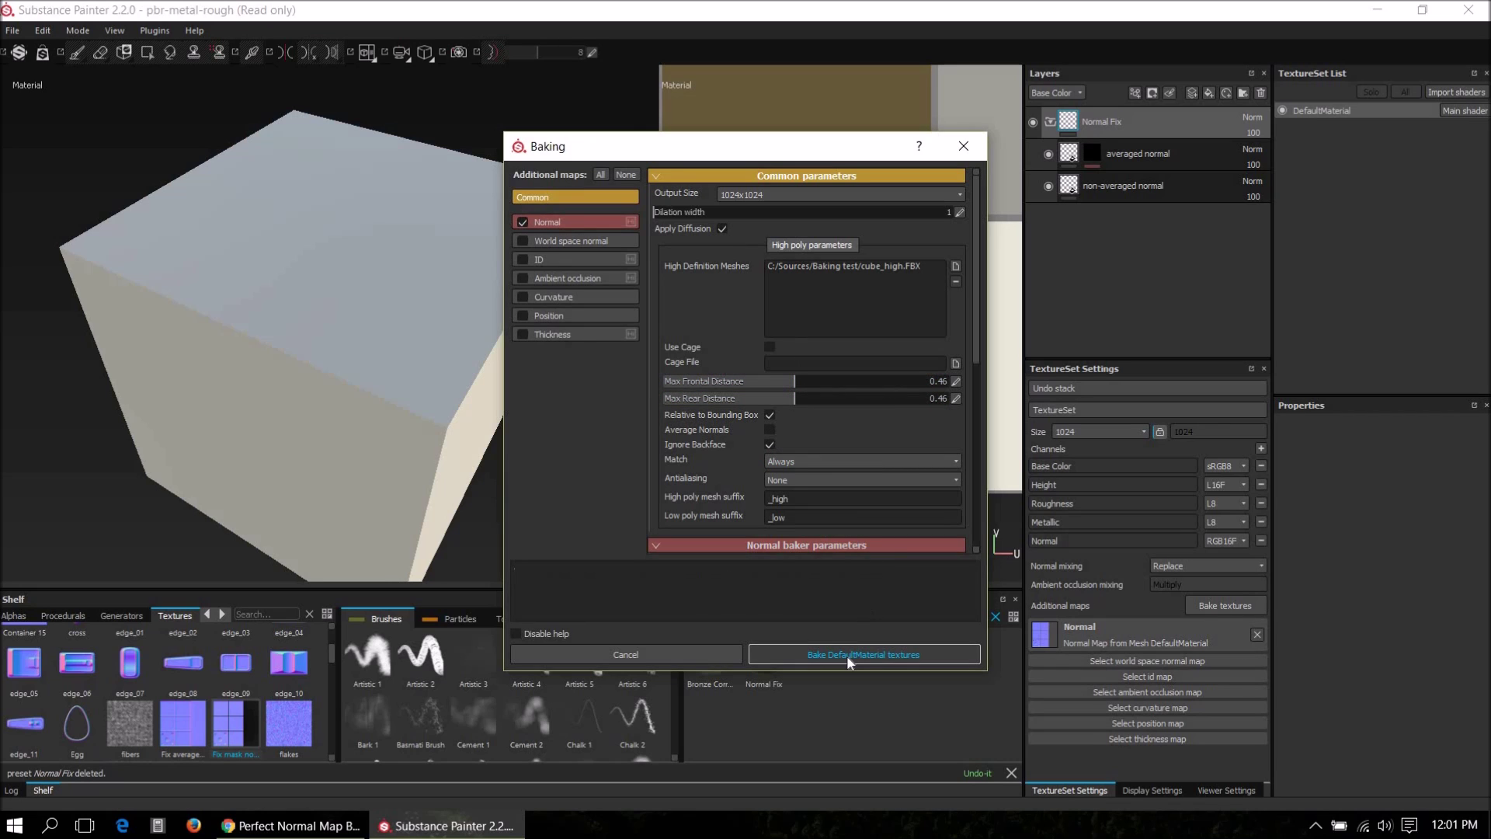
left_click(604, 175)
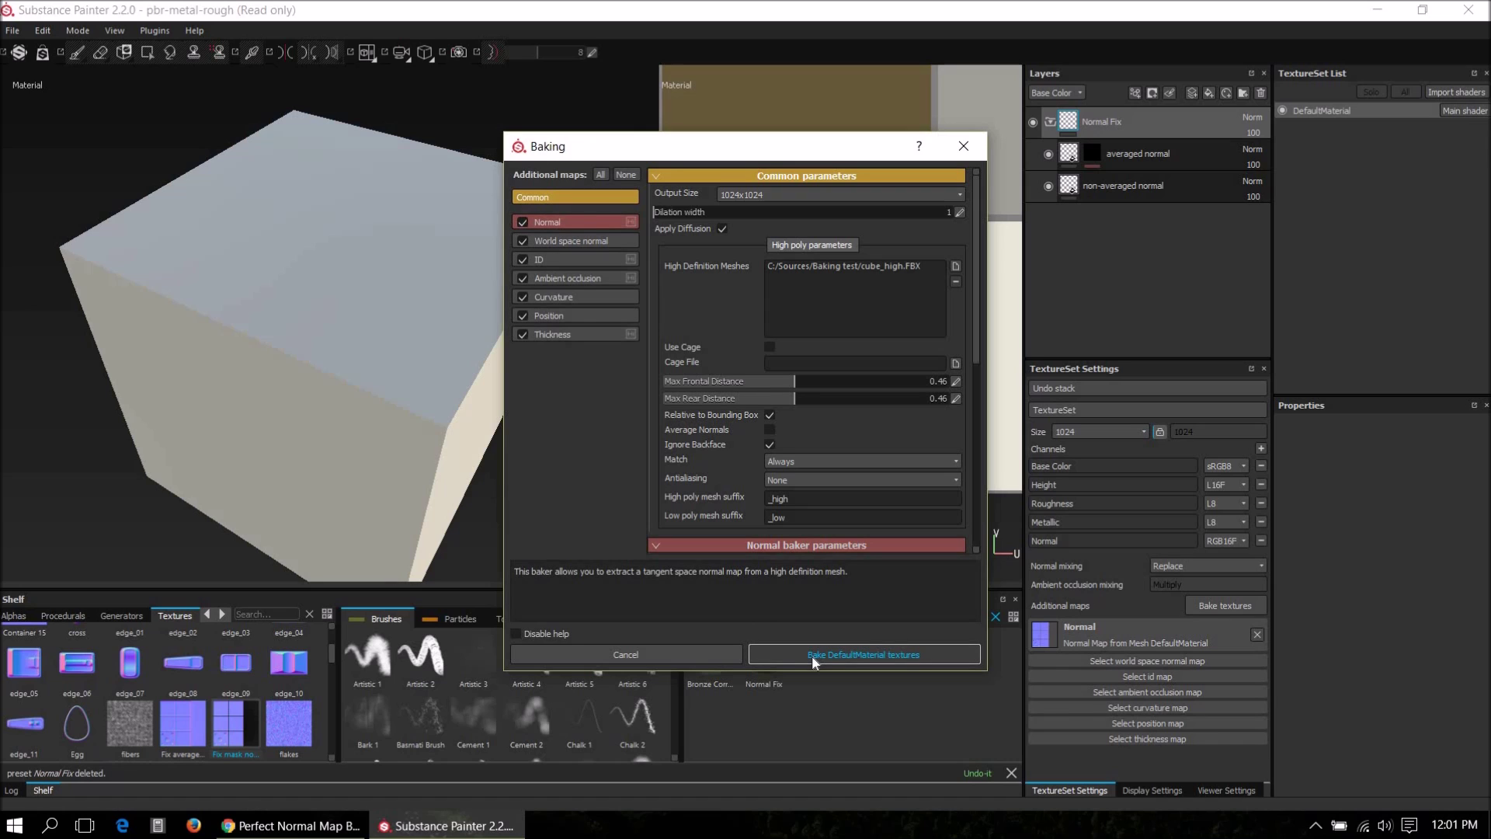
left_click(552, 259)
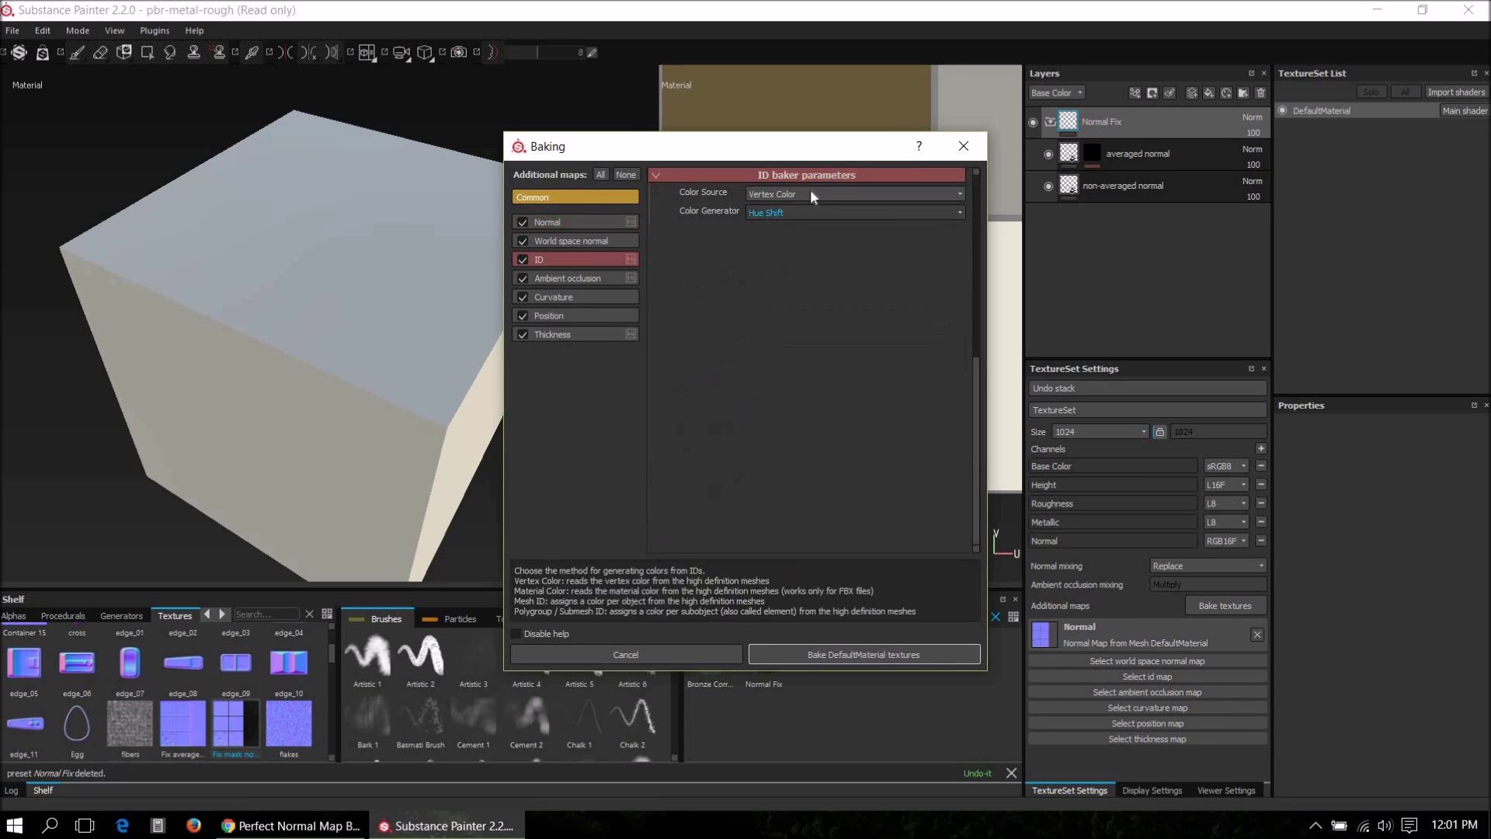
left_click(805, 194)
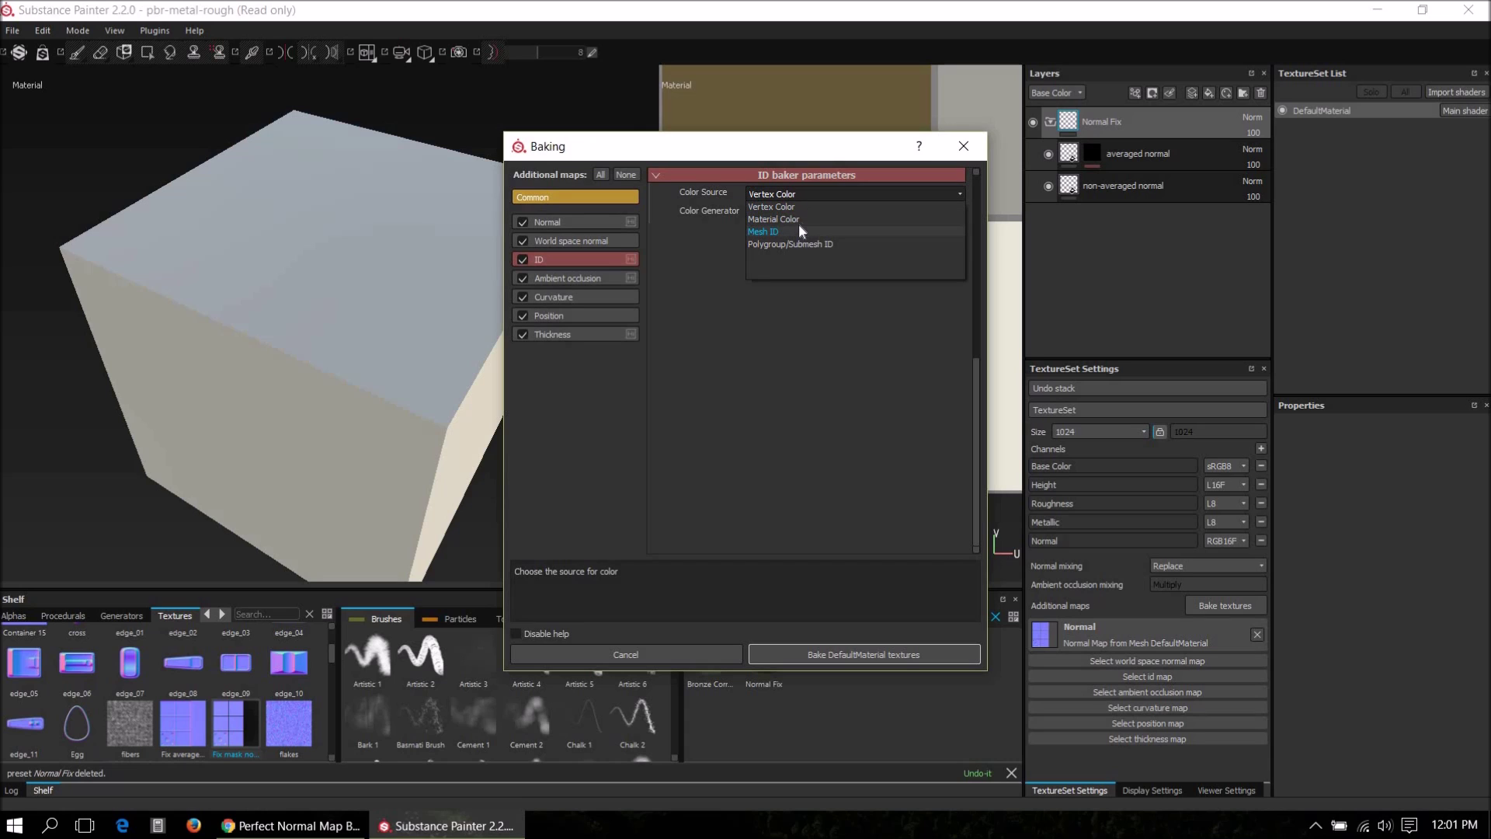
left_click(800, 220)
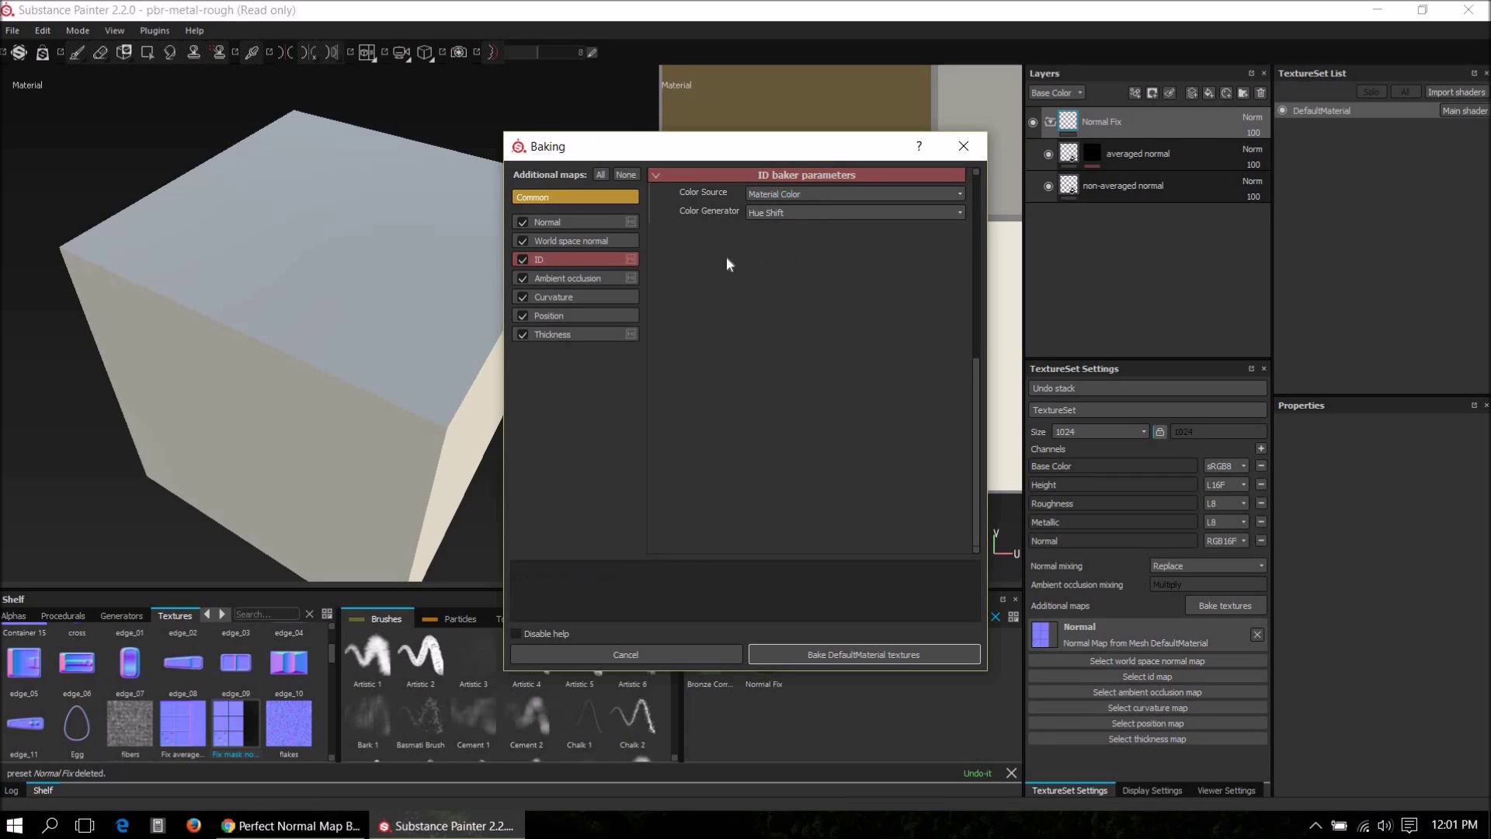
left_click(562, 198)
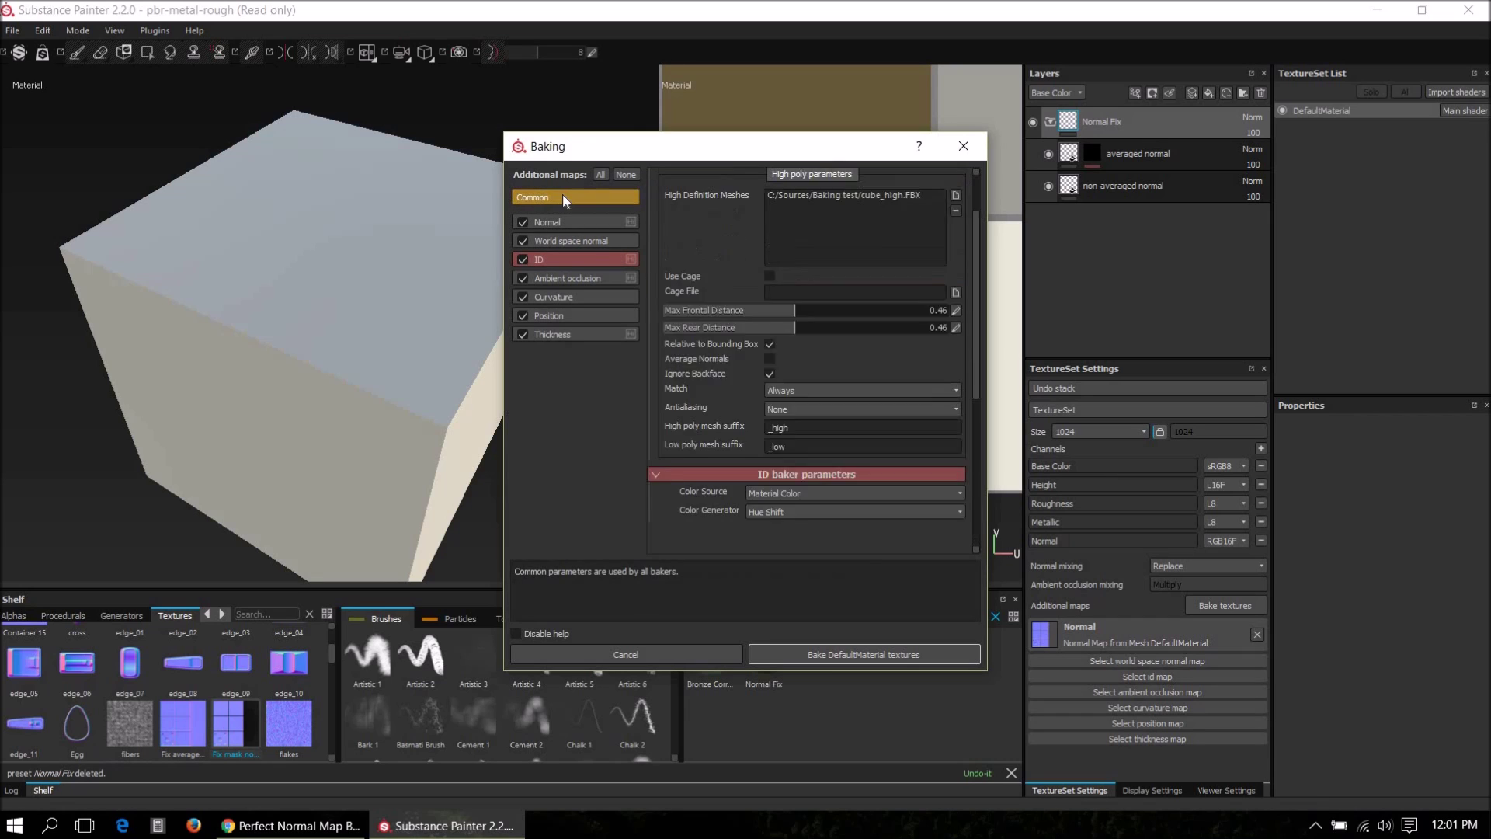
left_click(860, 656)
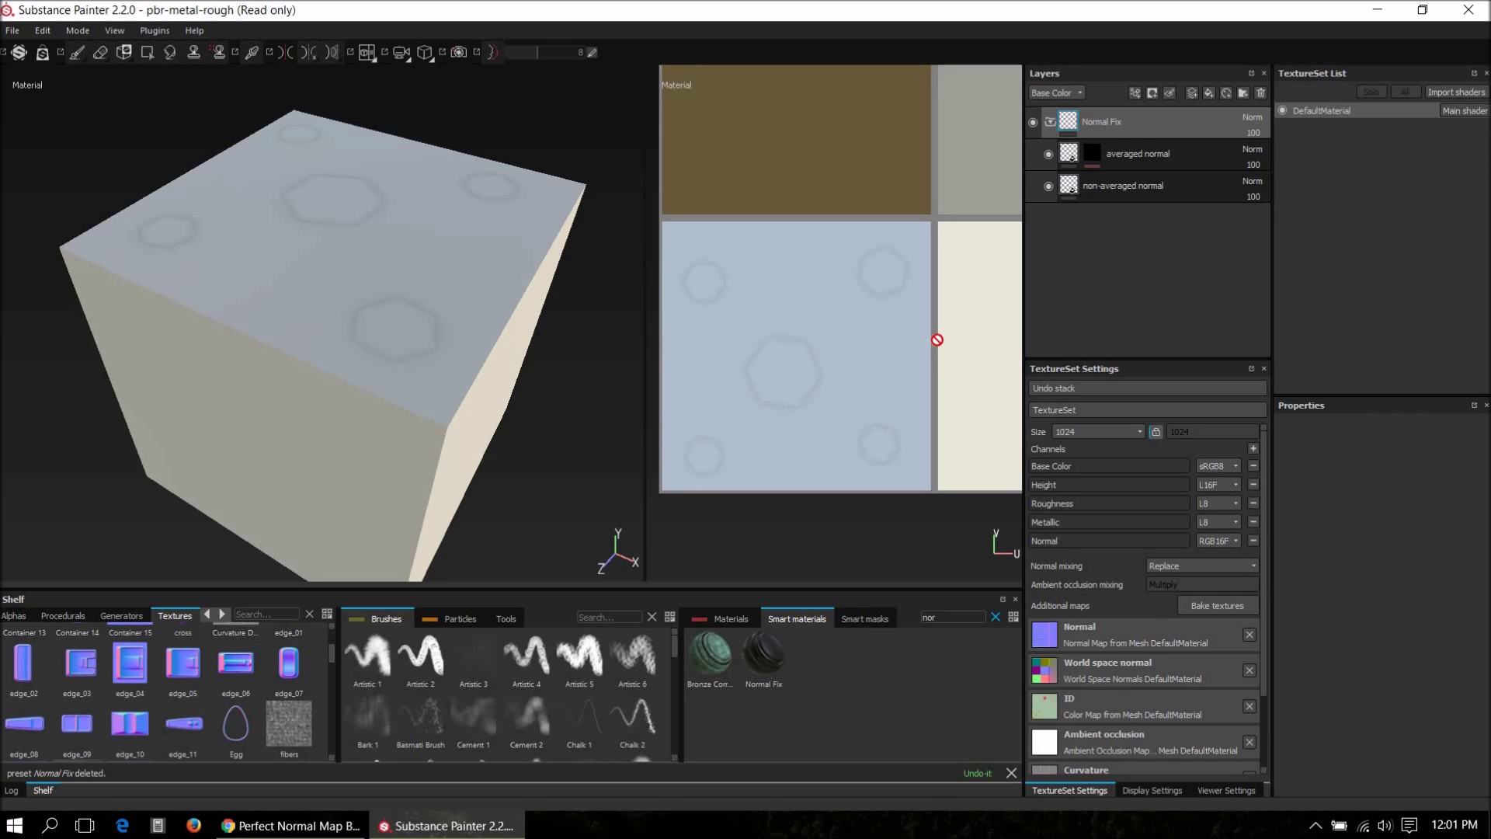
left_click(1220, 565)
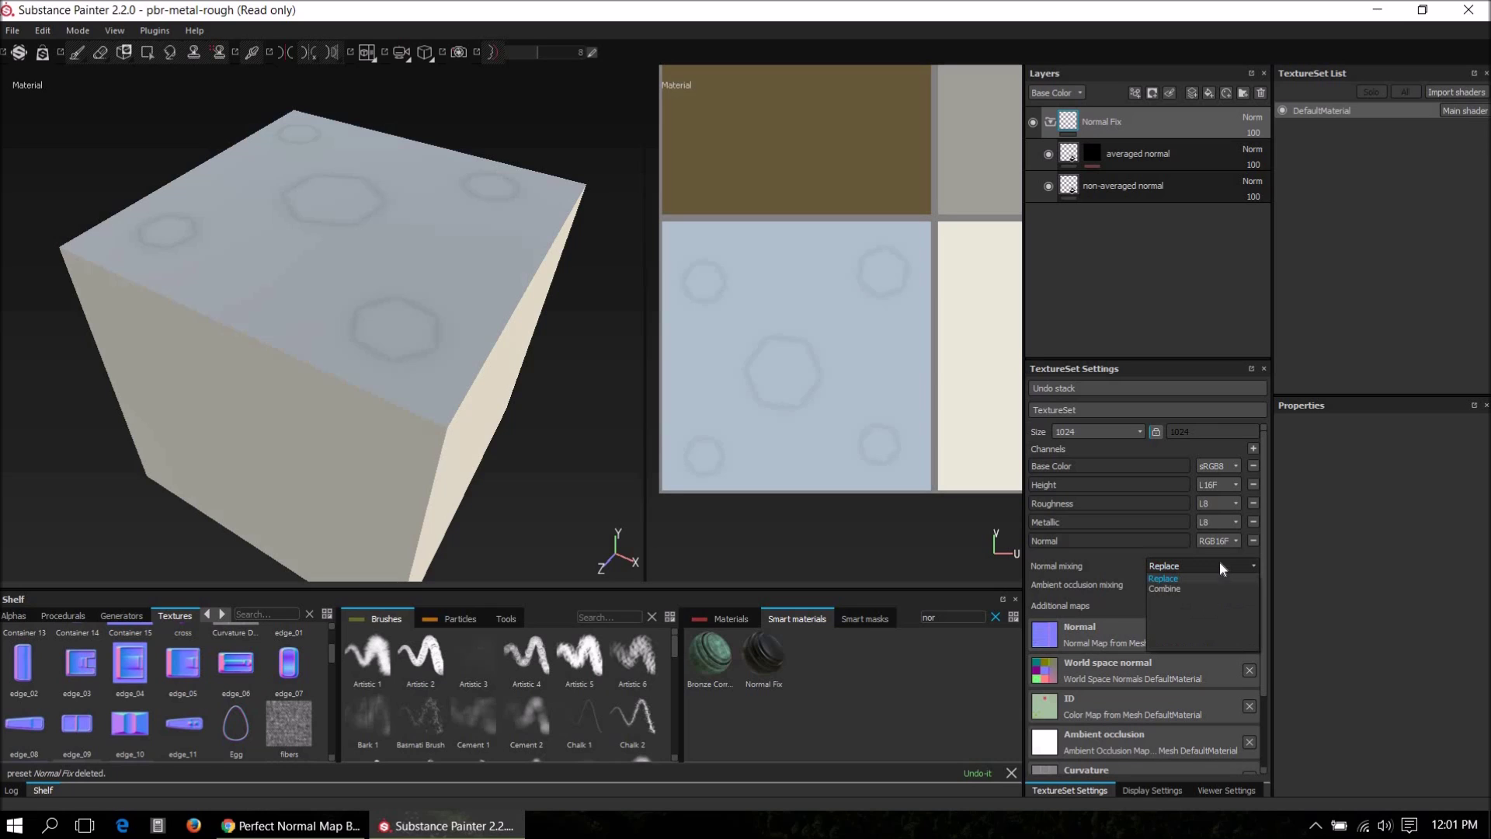
left_click(1184, 589)
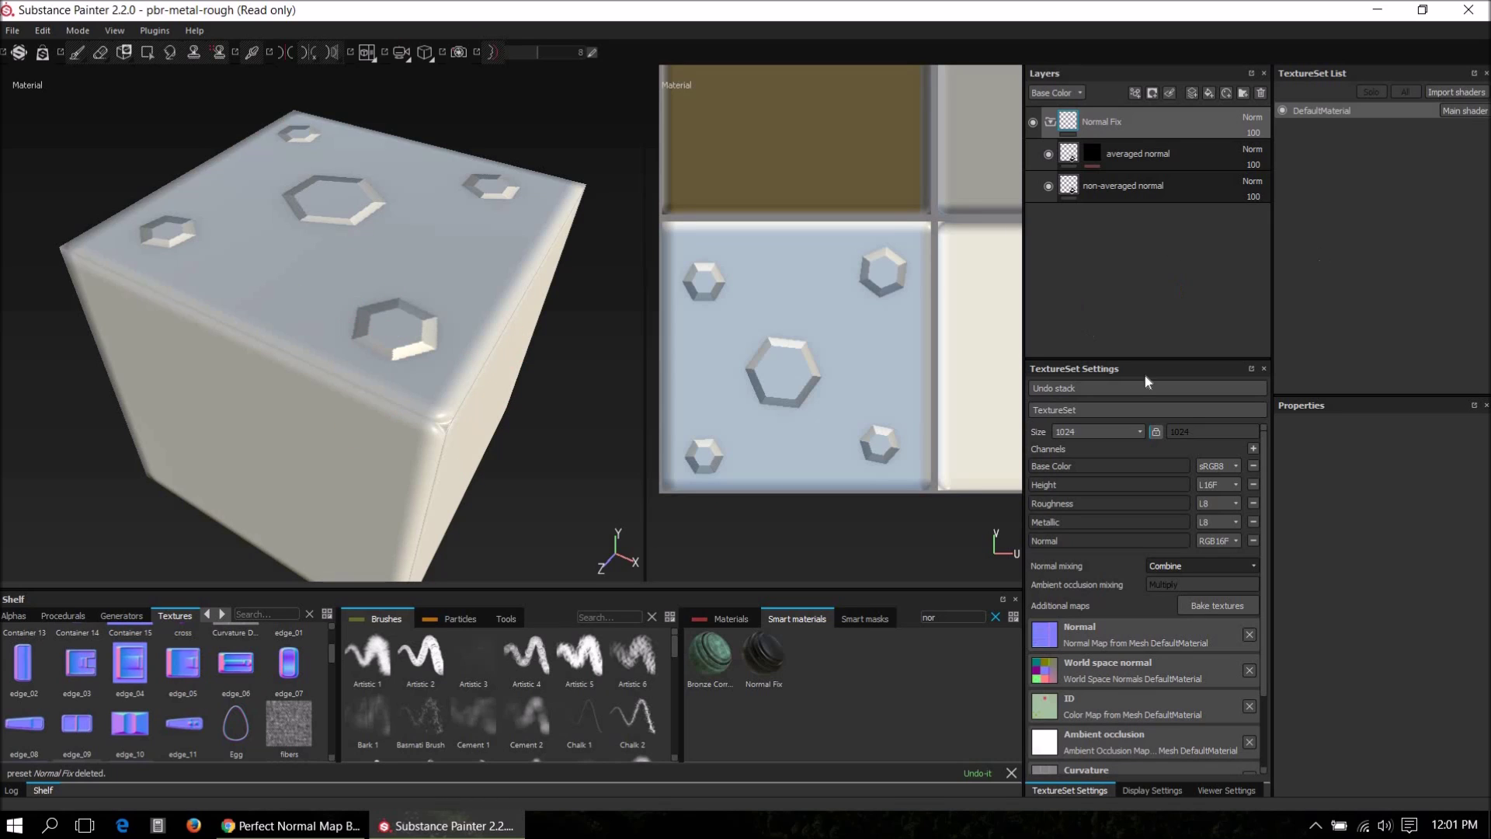
left_click(1200, 562)
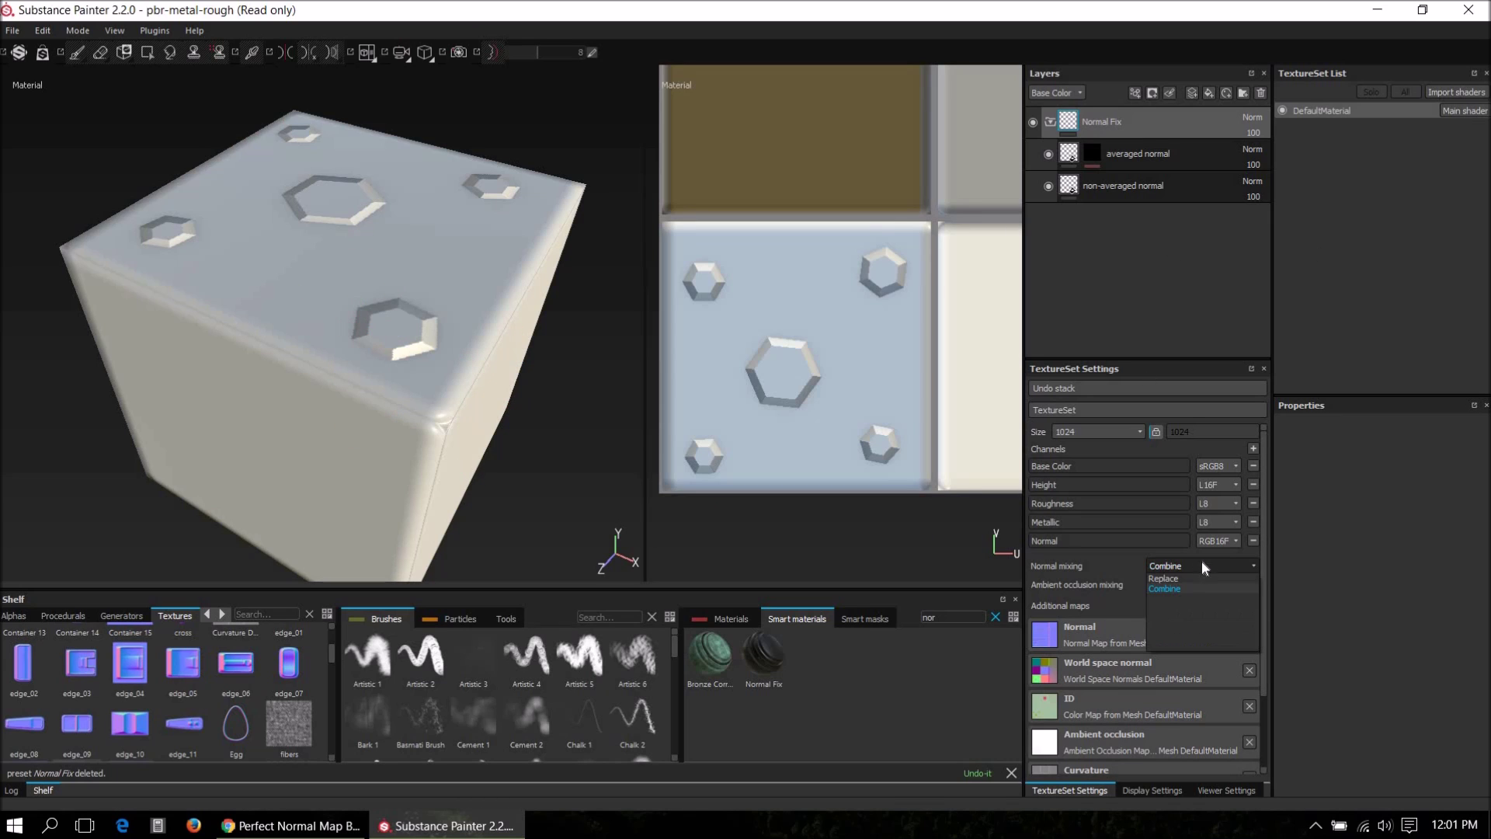
left_click(1200, 577)
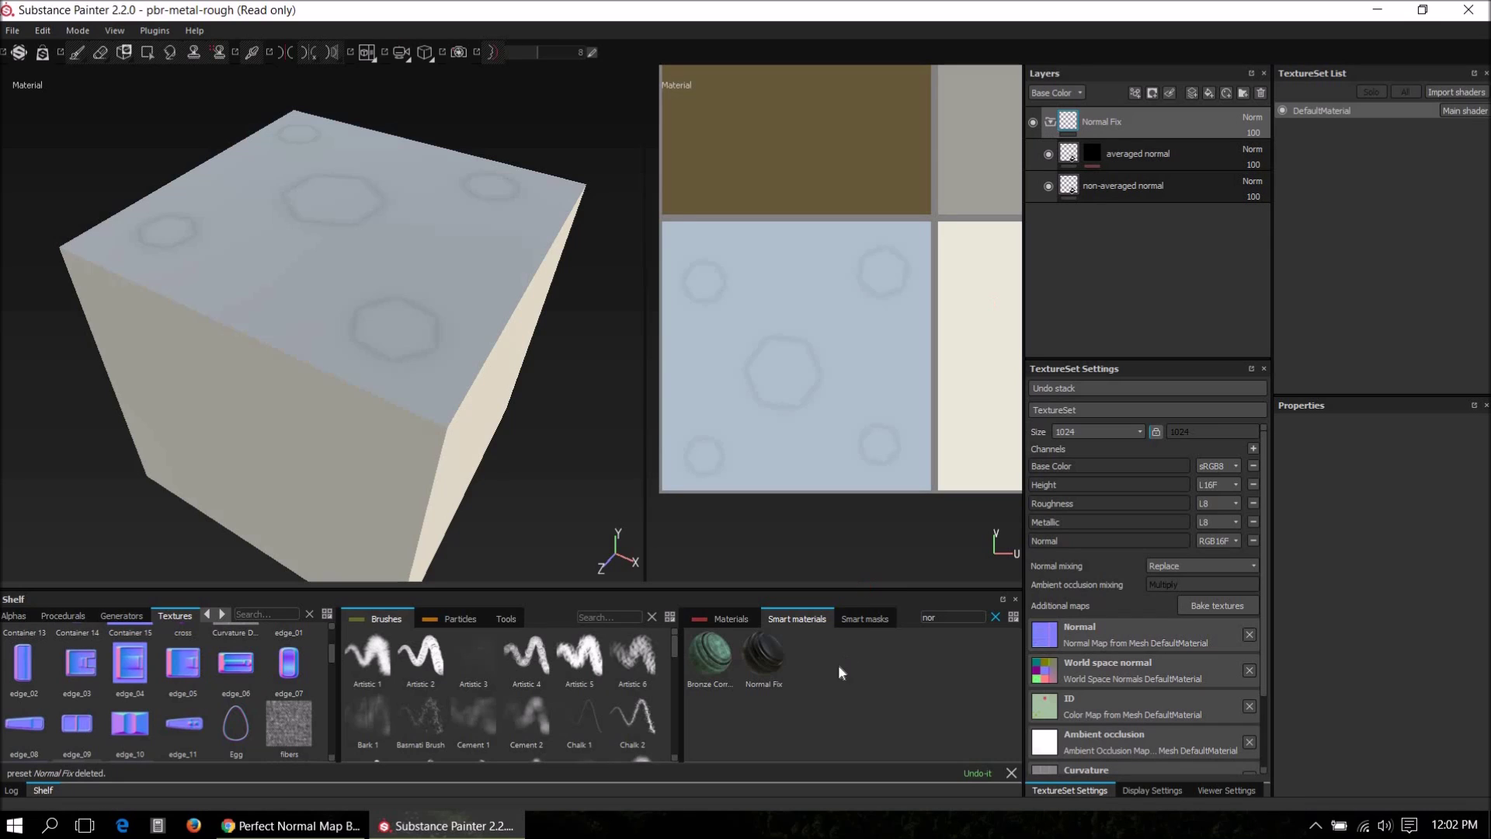
Inspect the Normal Fix folder's averaged and non-averaged layers and the Normal_bake_blend generator.
left_click(1050, 123)
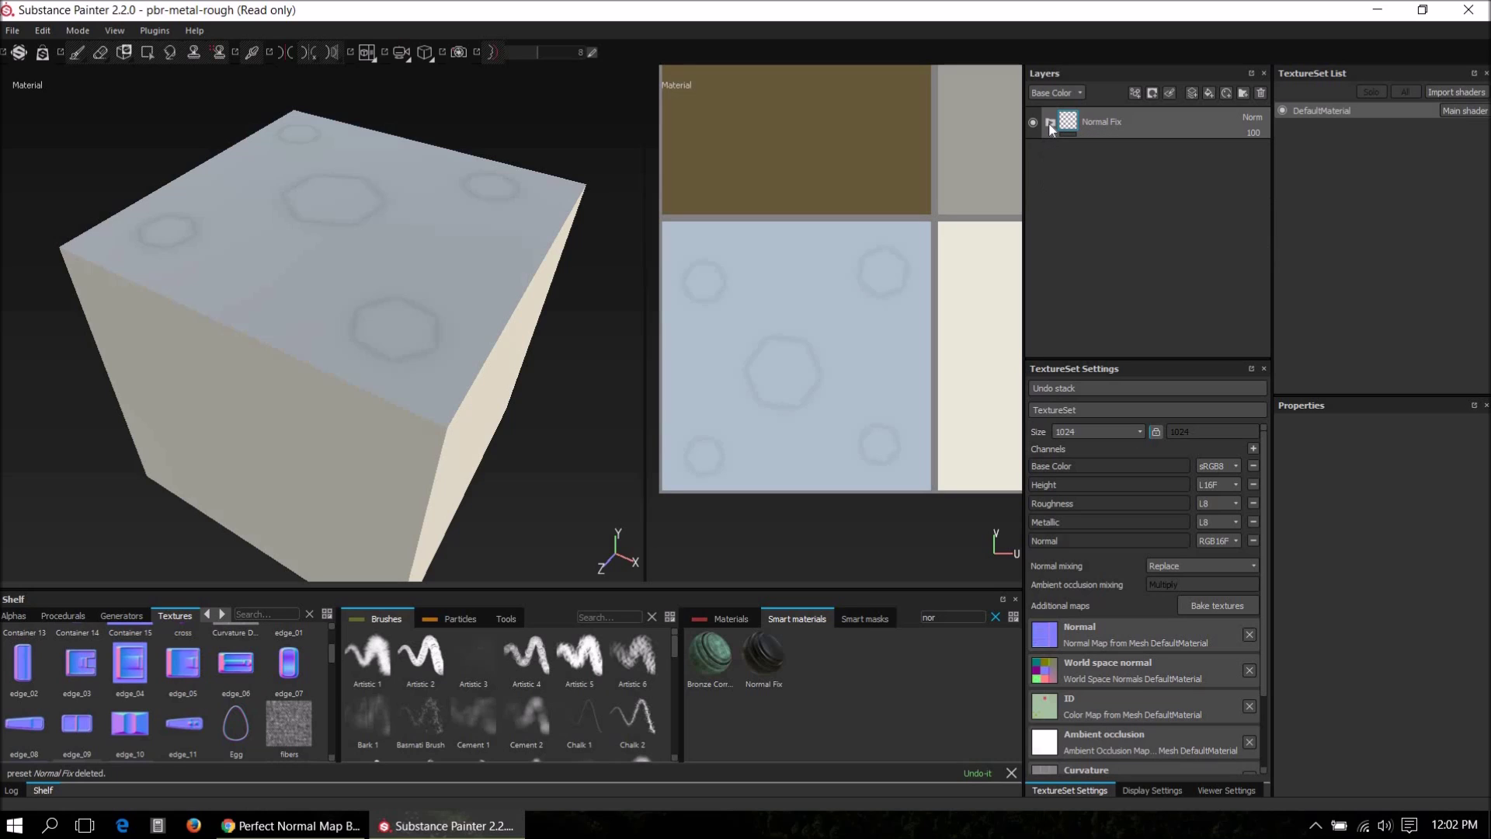
left_click(1049, 122)
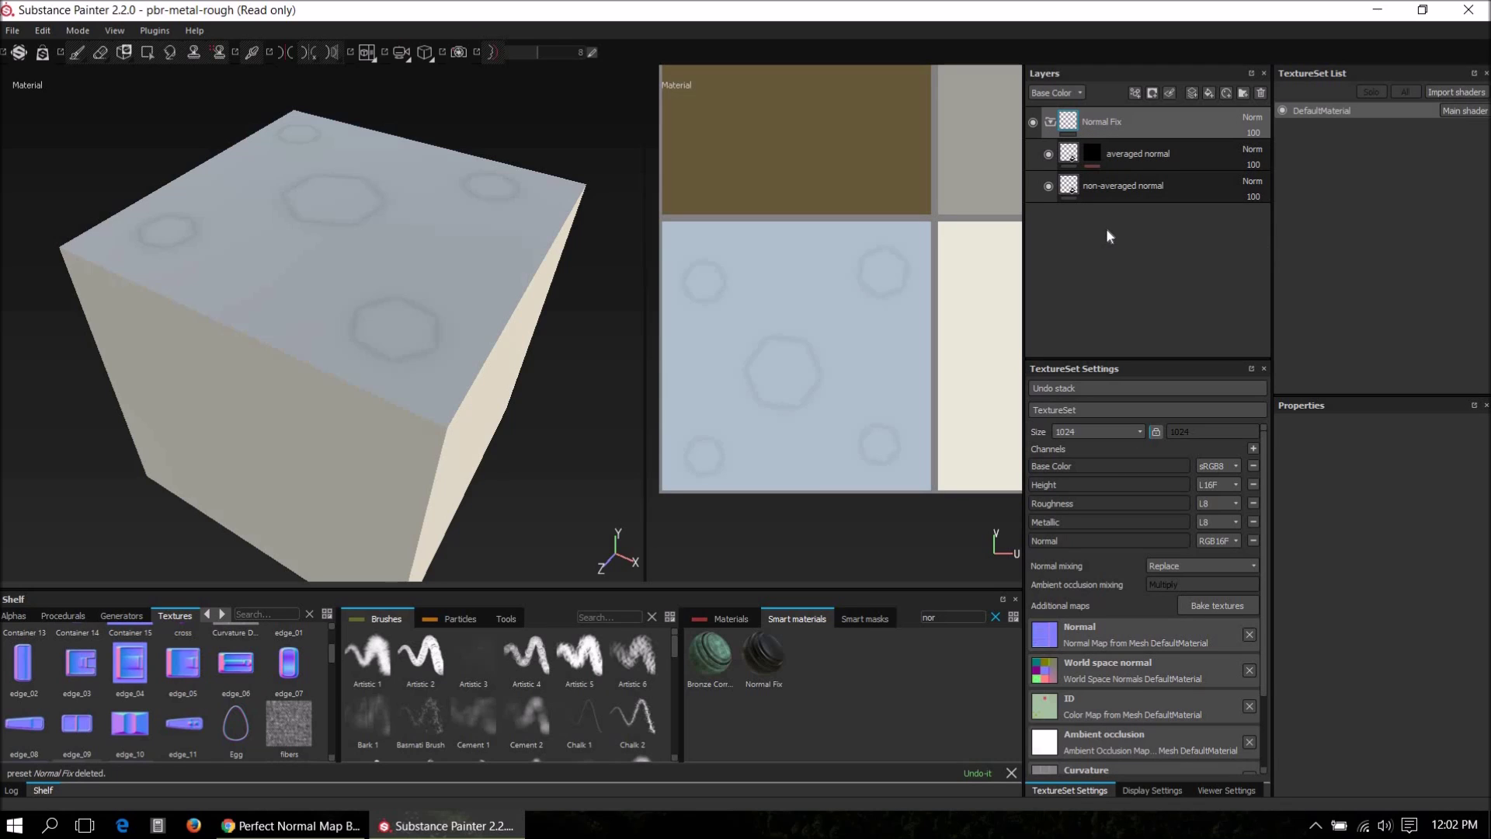
left_click(1100, 187)
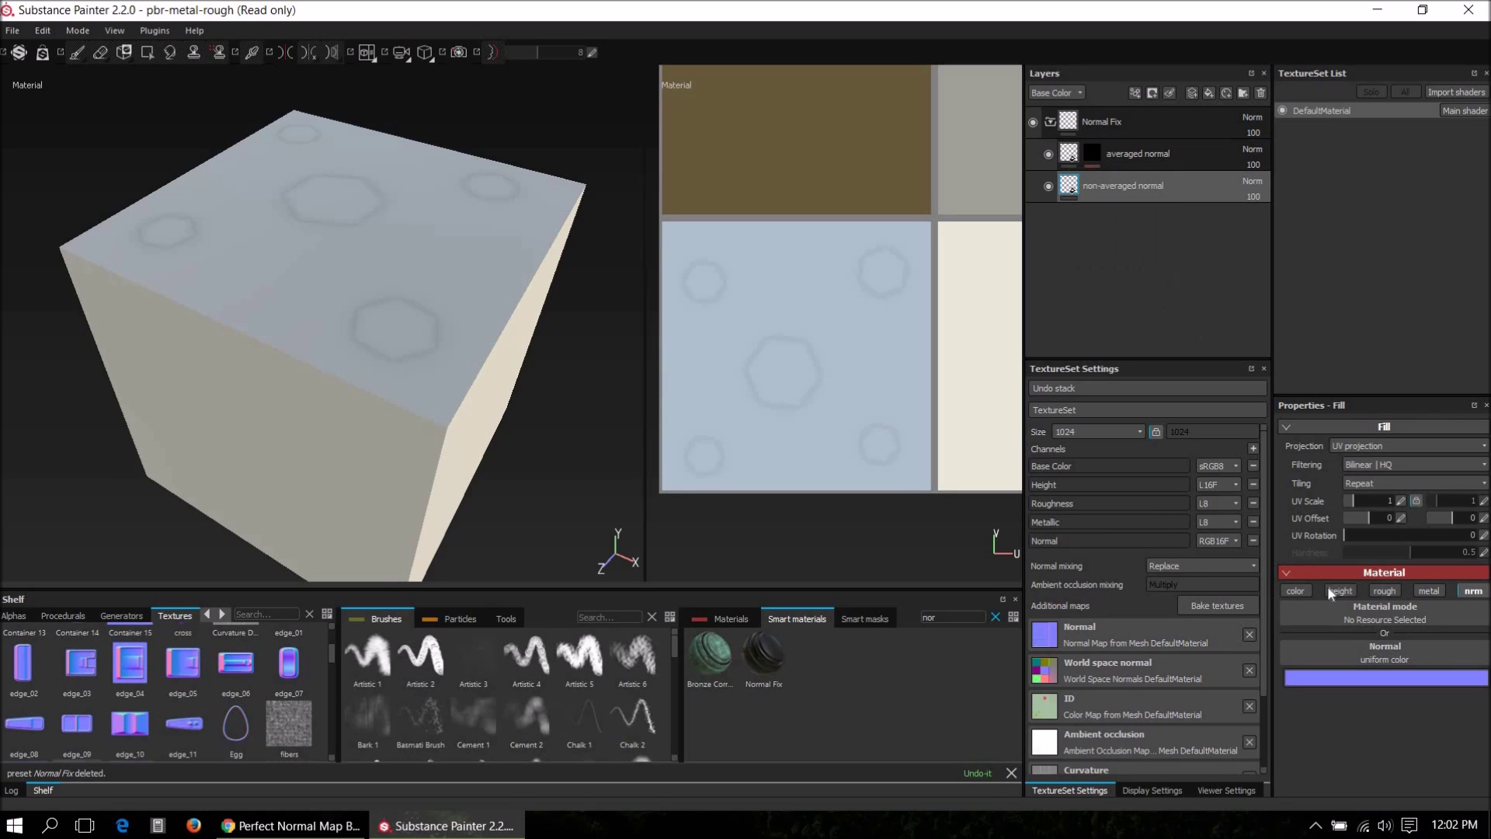
left_click(1134, 154)
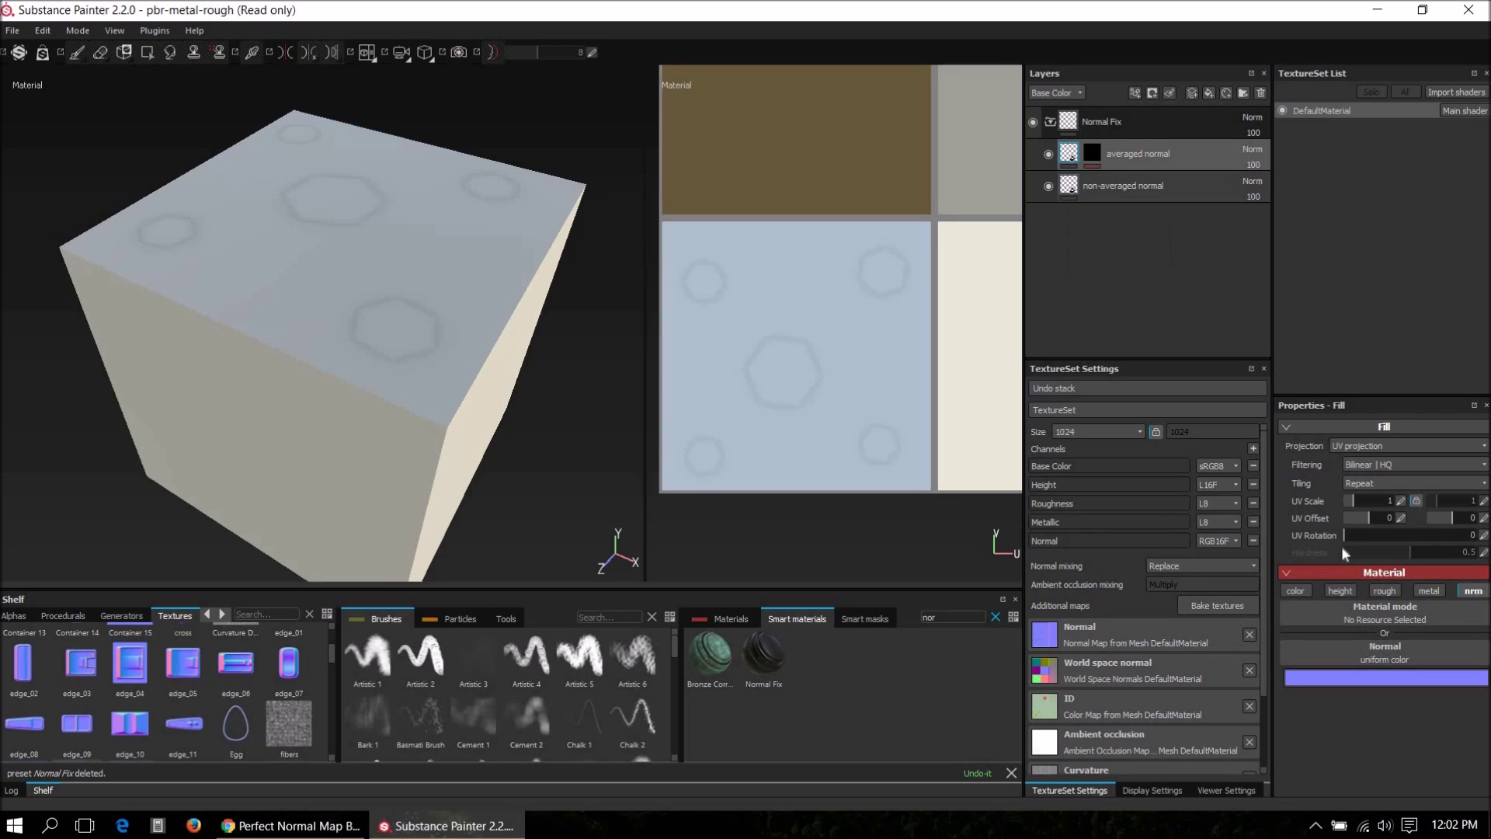
left_click(1093, 152)
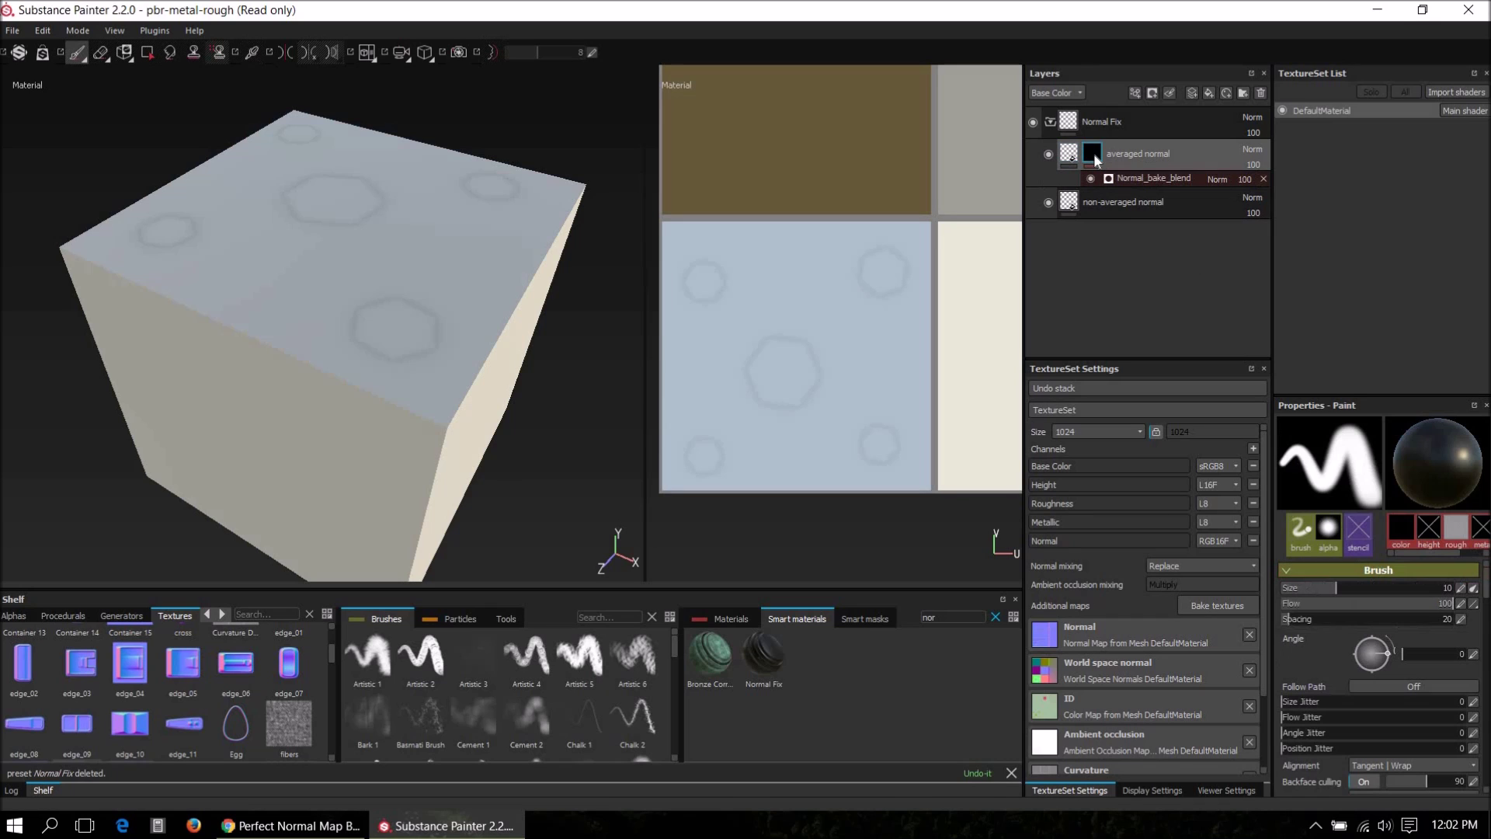
left_click(1146, 182)
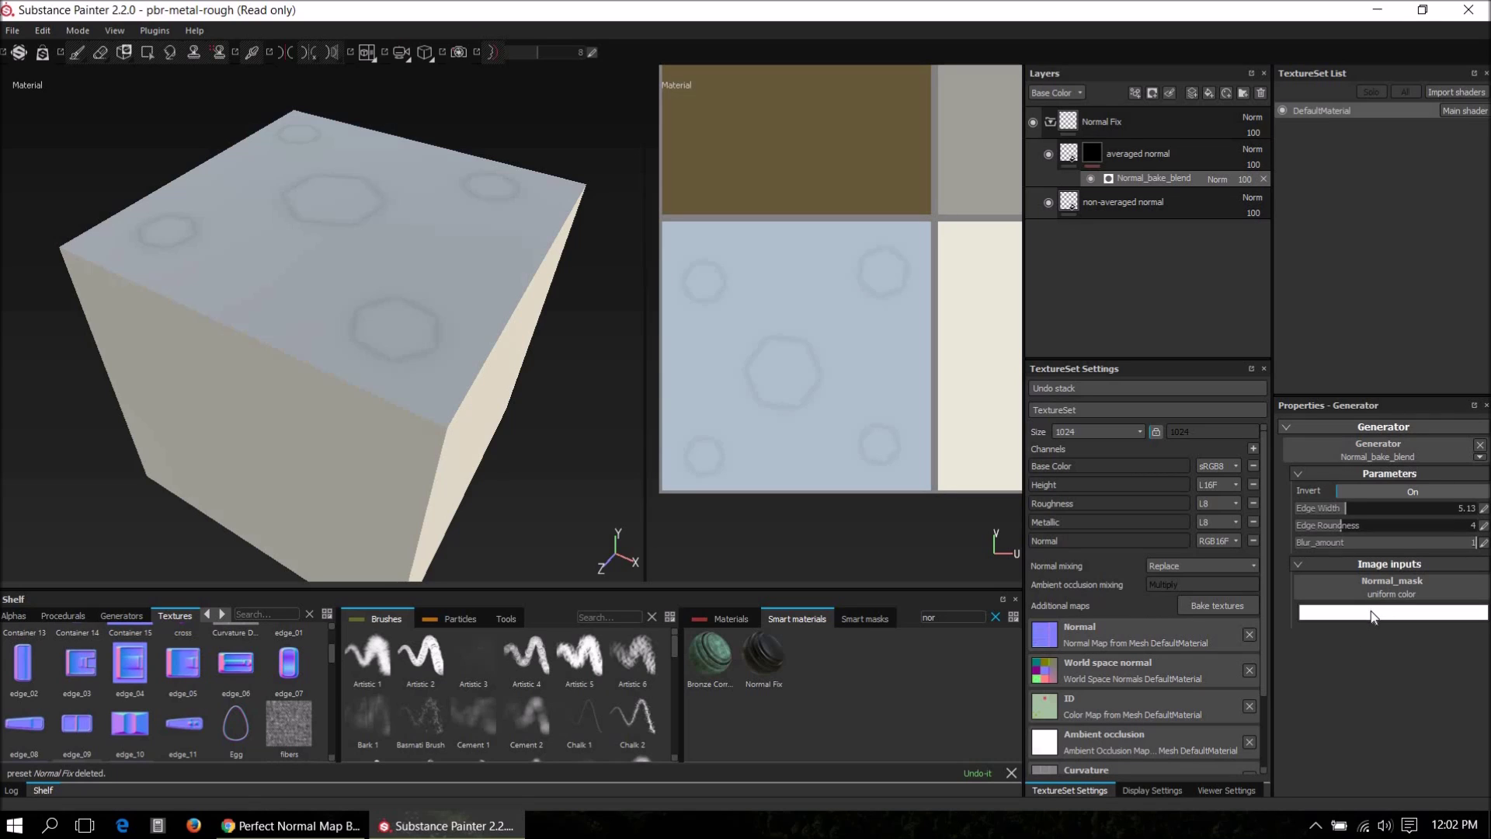
left_click(1106, 207)
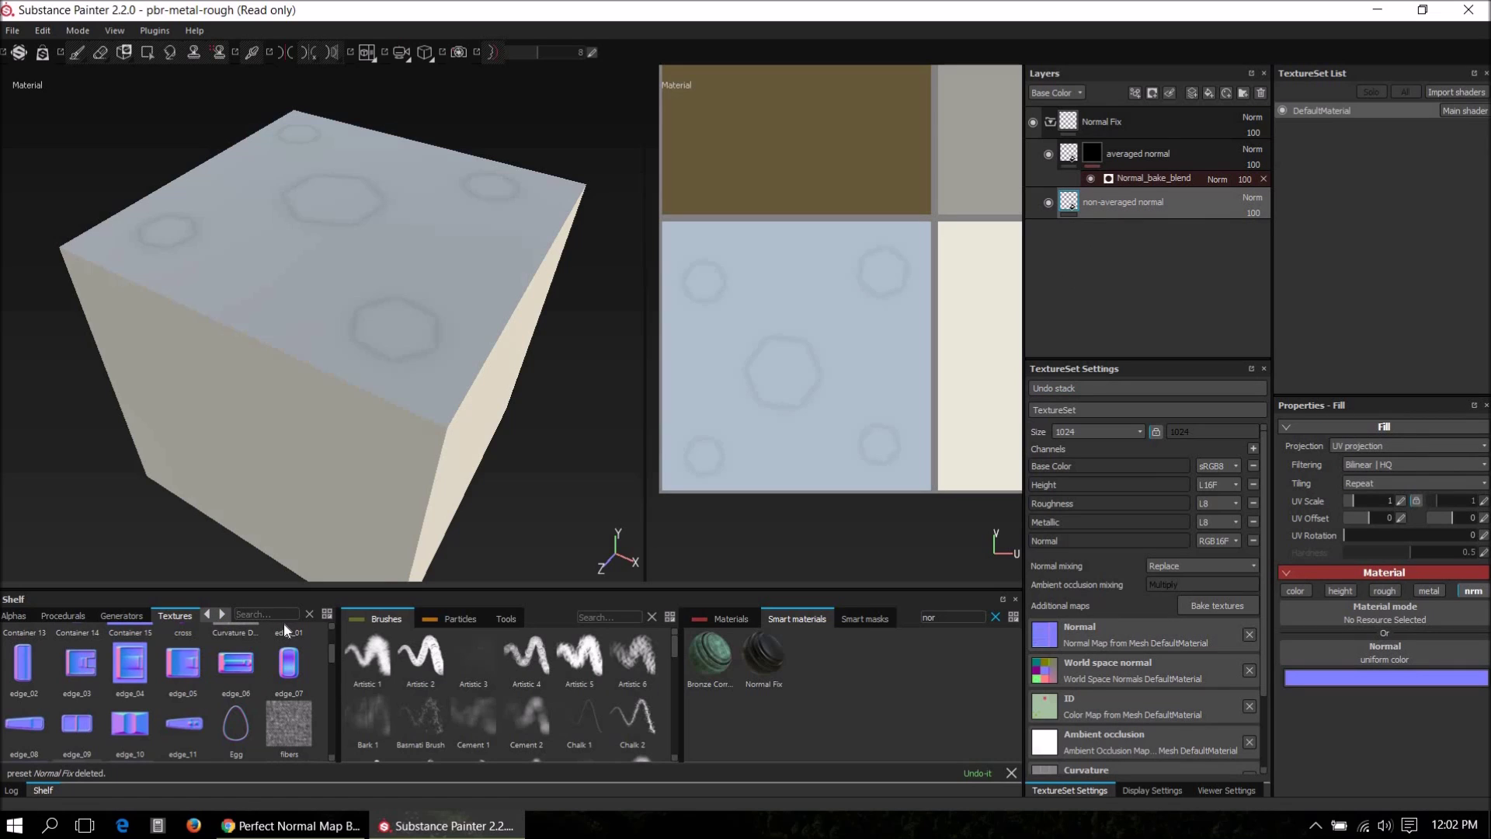
mouse_move(285, 626)
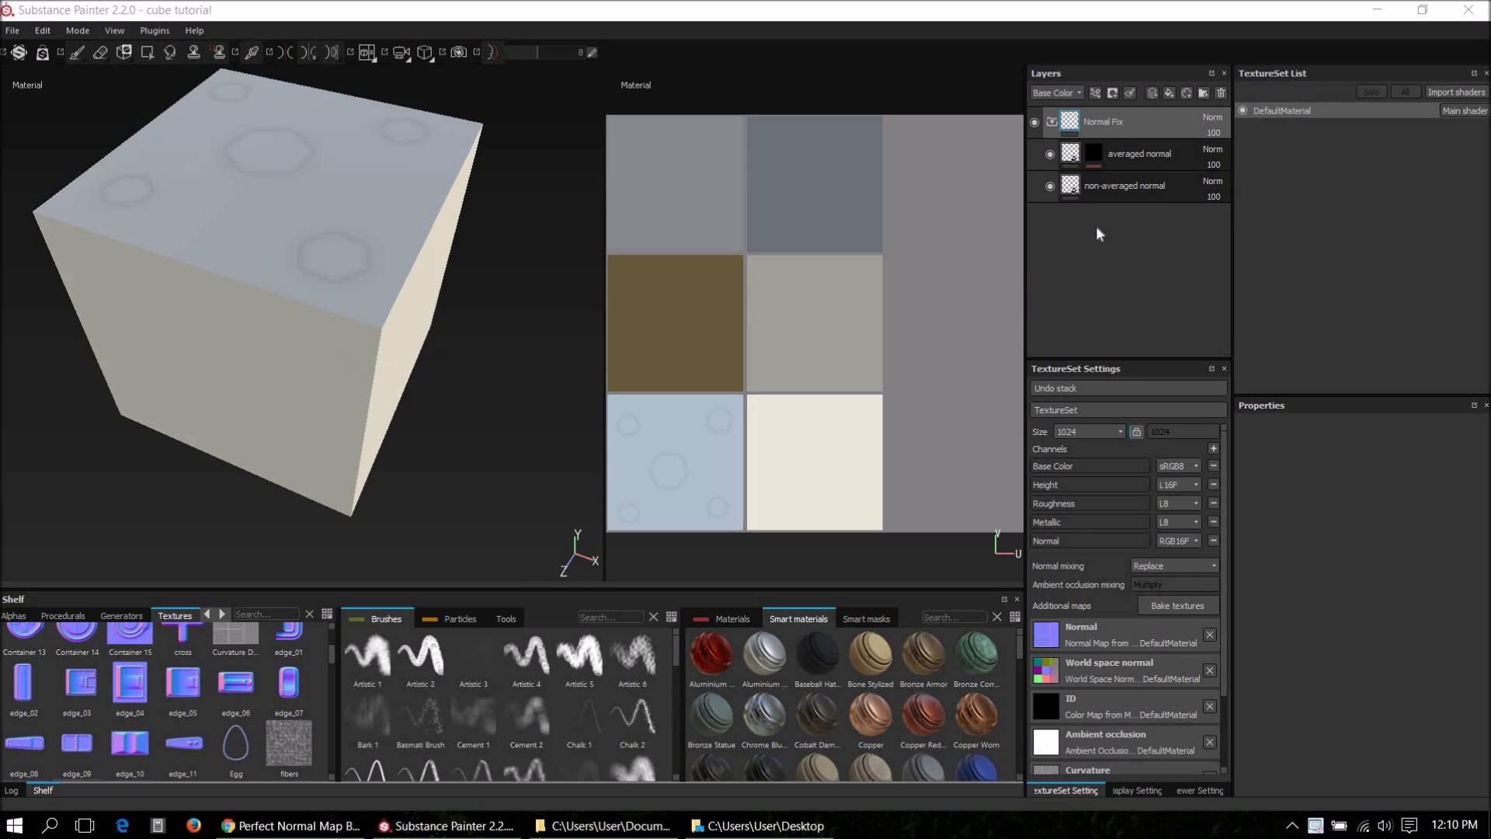
Filter the Textures shelf with 'fix' to show only the two Fix normal textures.
left_click_drag(1106, 185, 257, 614)
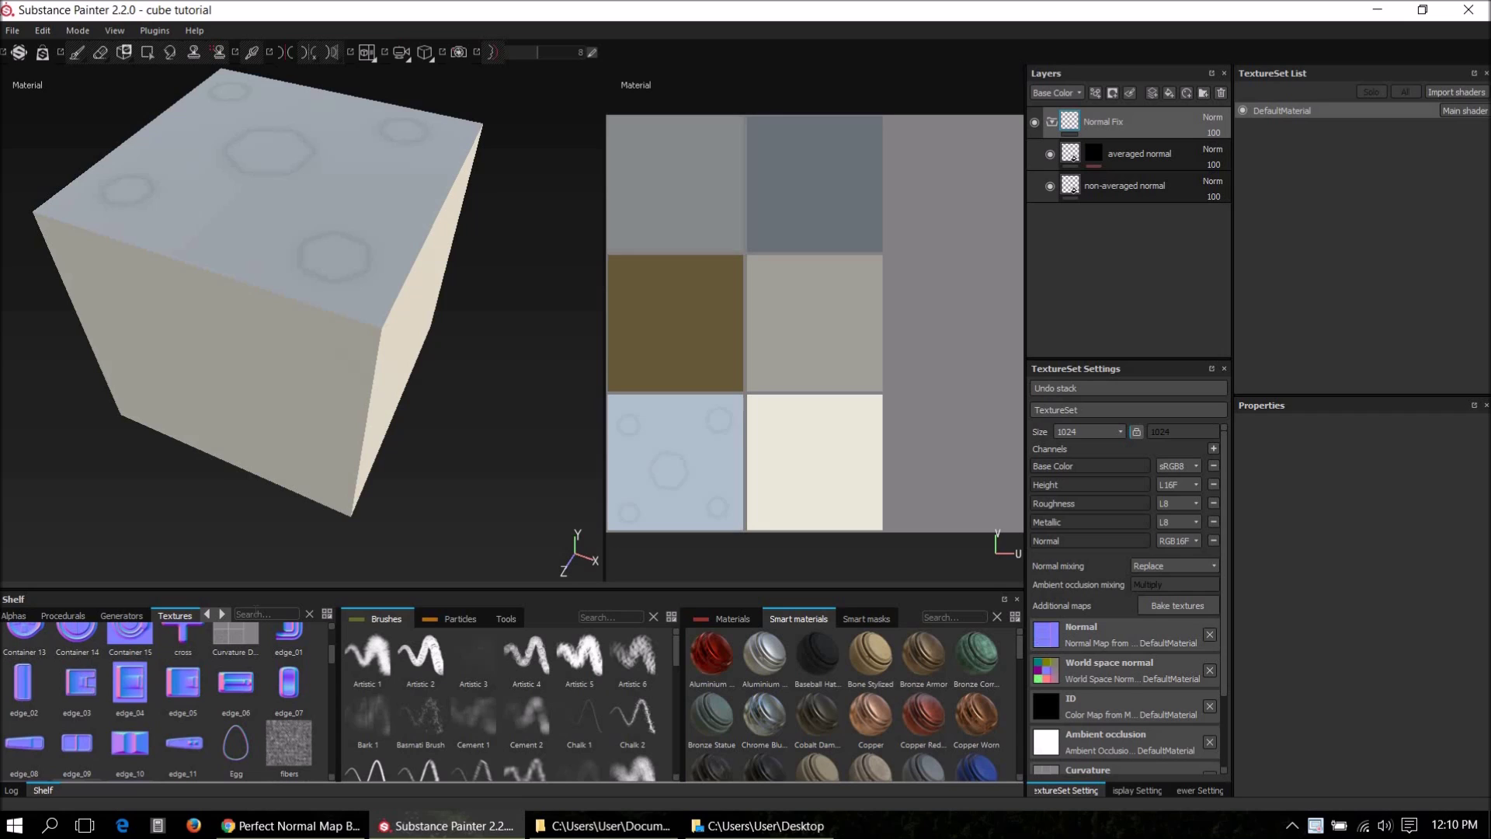
type("fix")
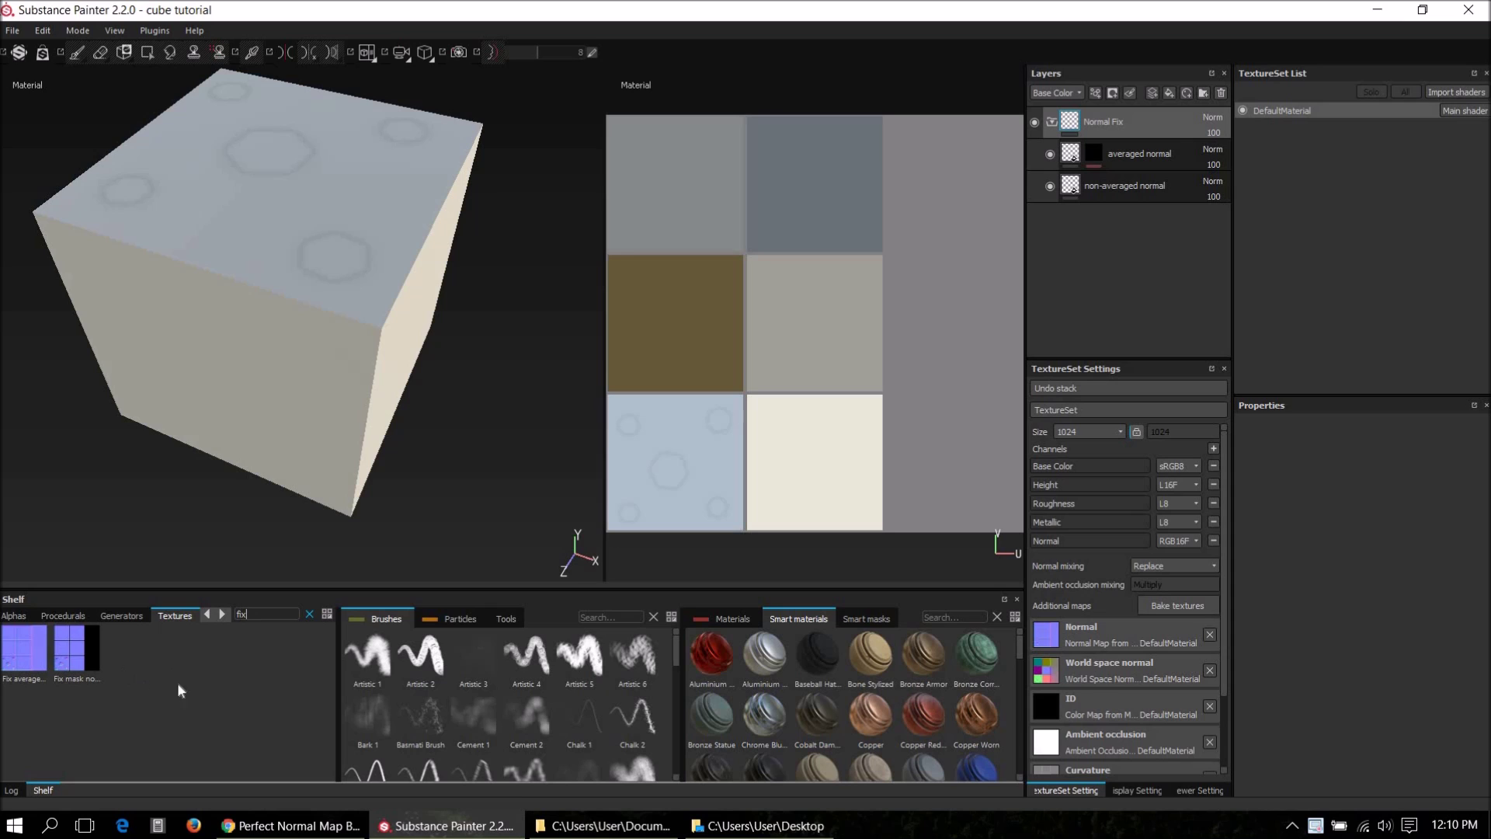
left_click_drag(24, 648, 1154, 650)
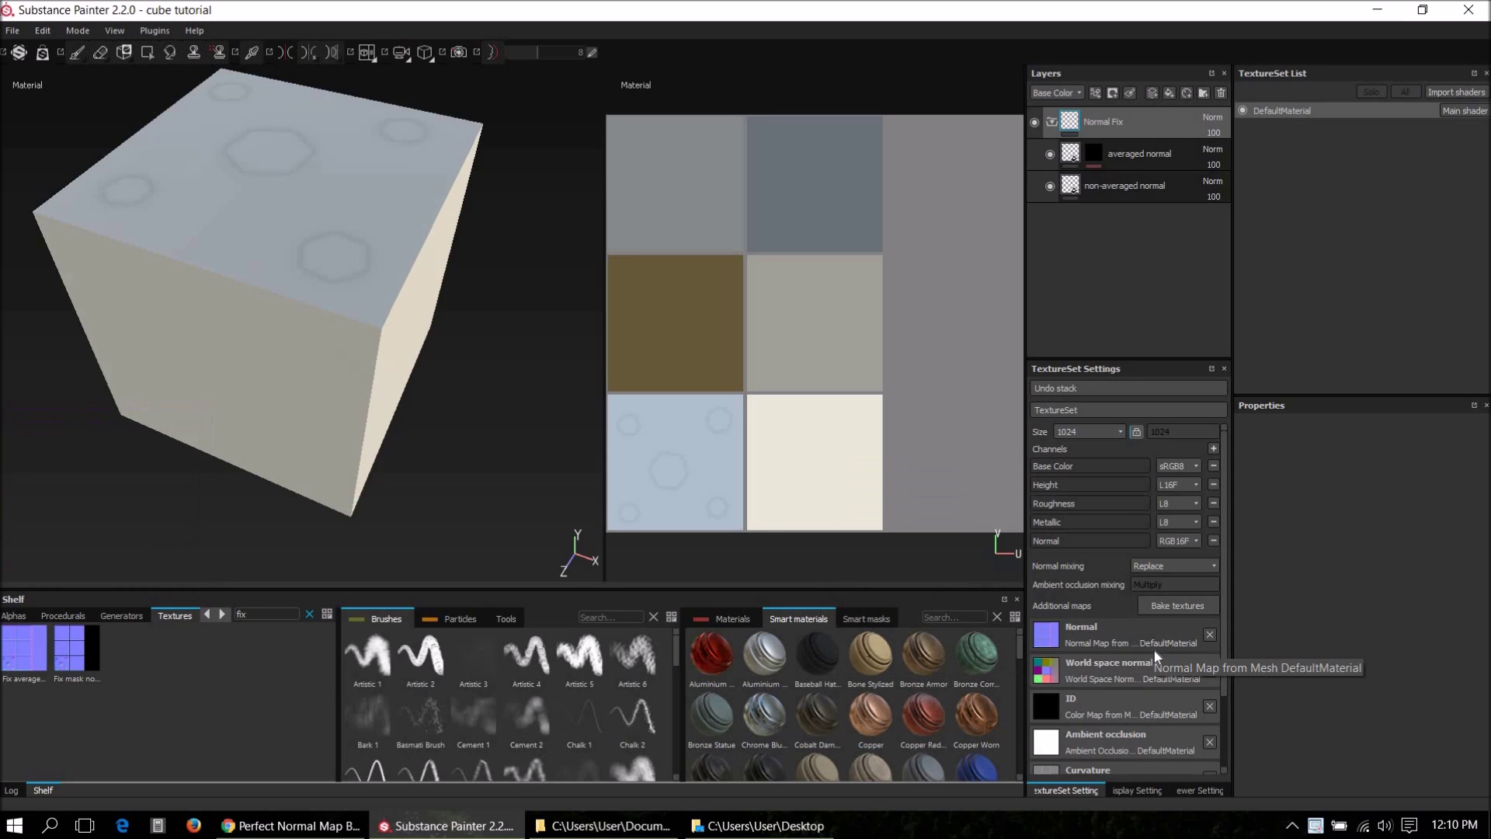
left_click(1112, 189)
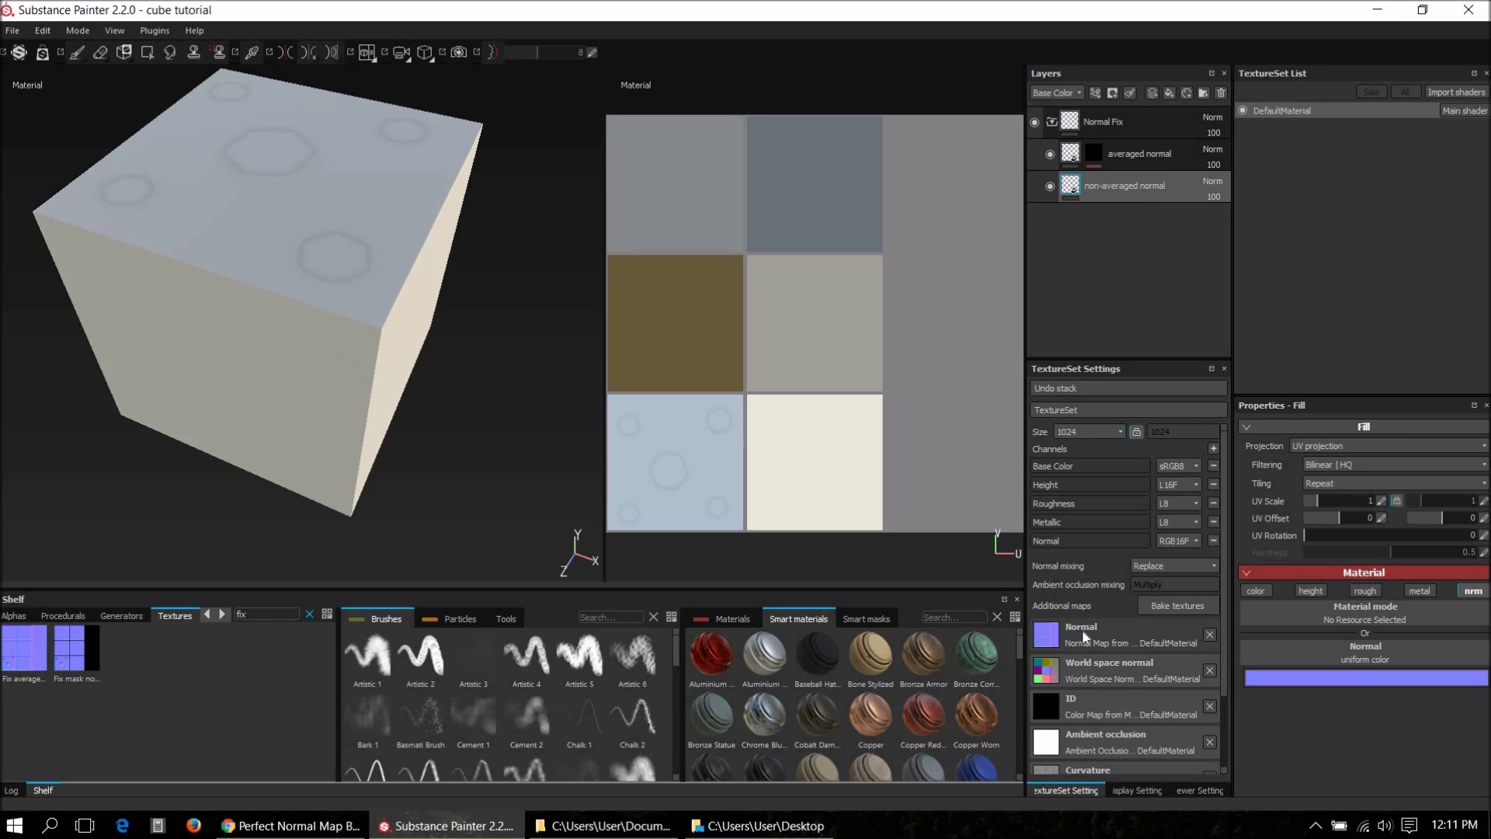
Fill non-averaged normal with the mesh normal map (Repeat) and averaged normal with Fix averaged normal.
left_click(1313, 680)
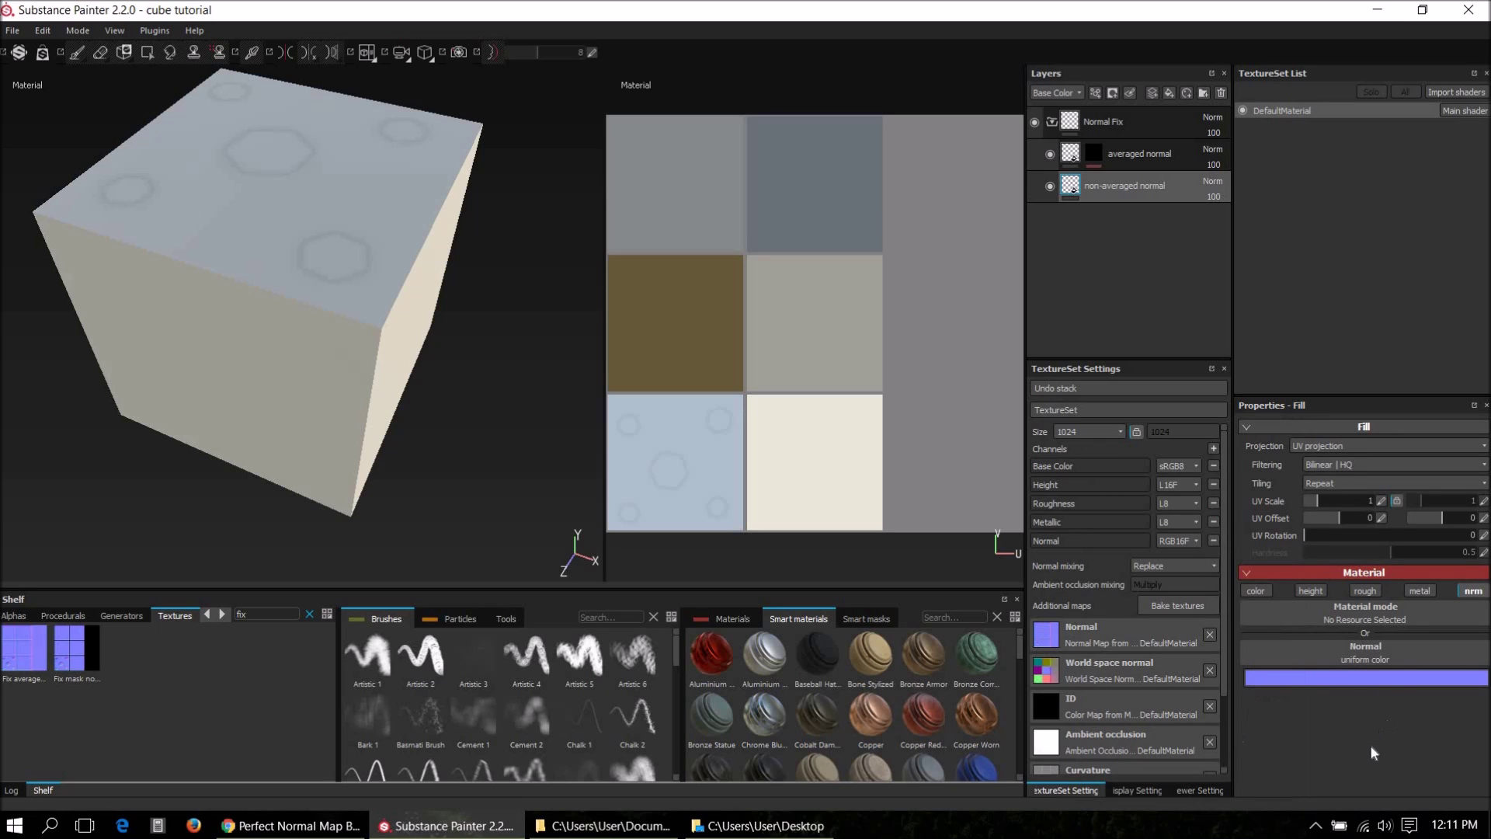
left_click(1337, 657)
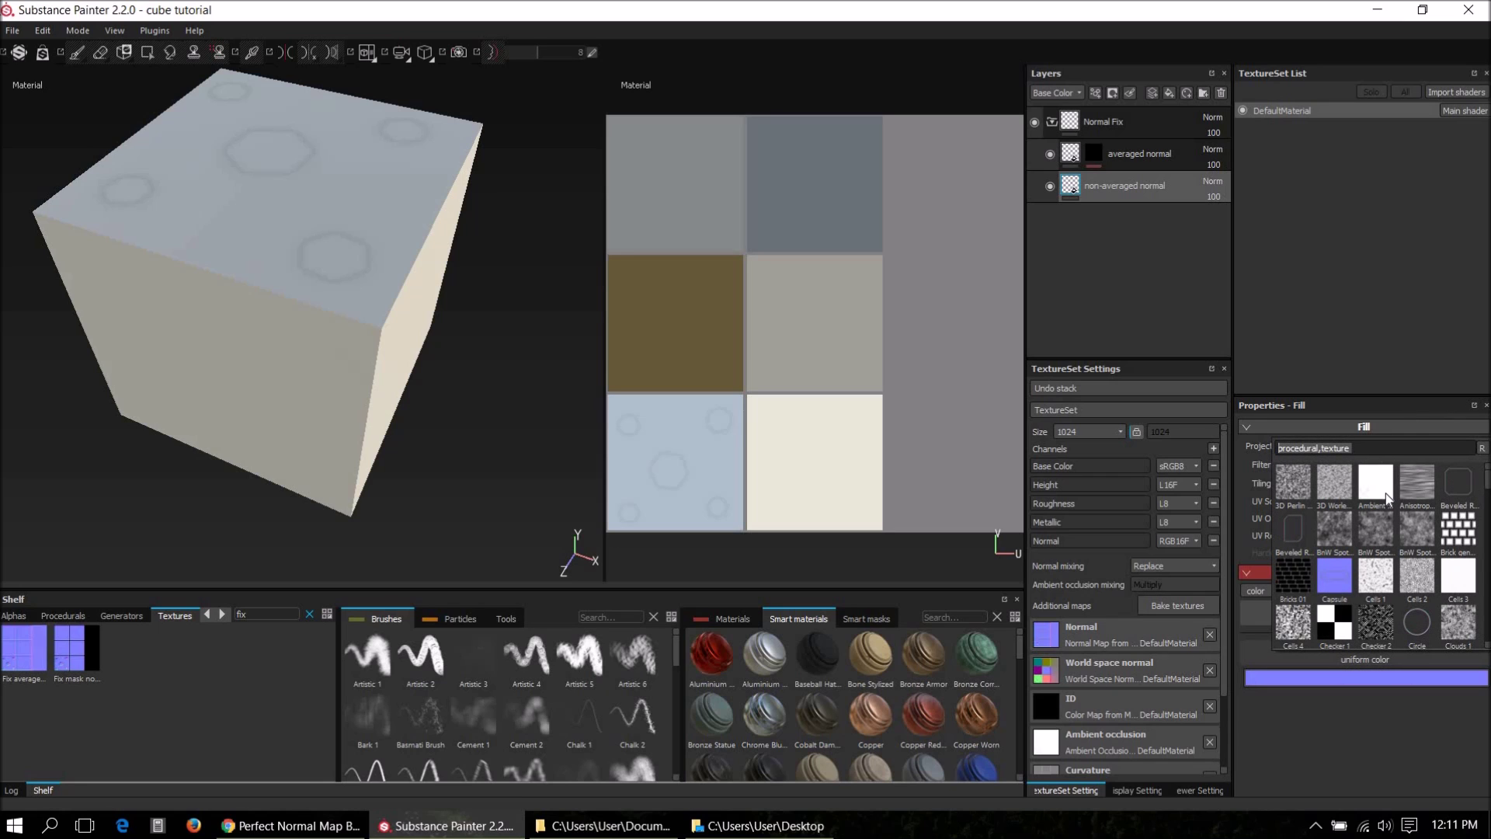
mouse_move(1386, 492)
type("normal ma")
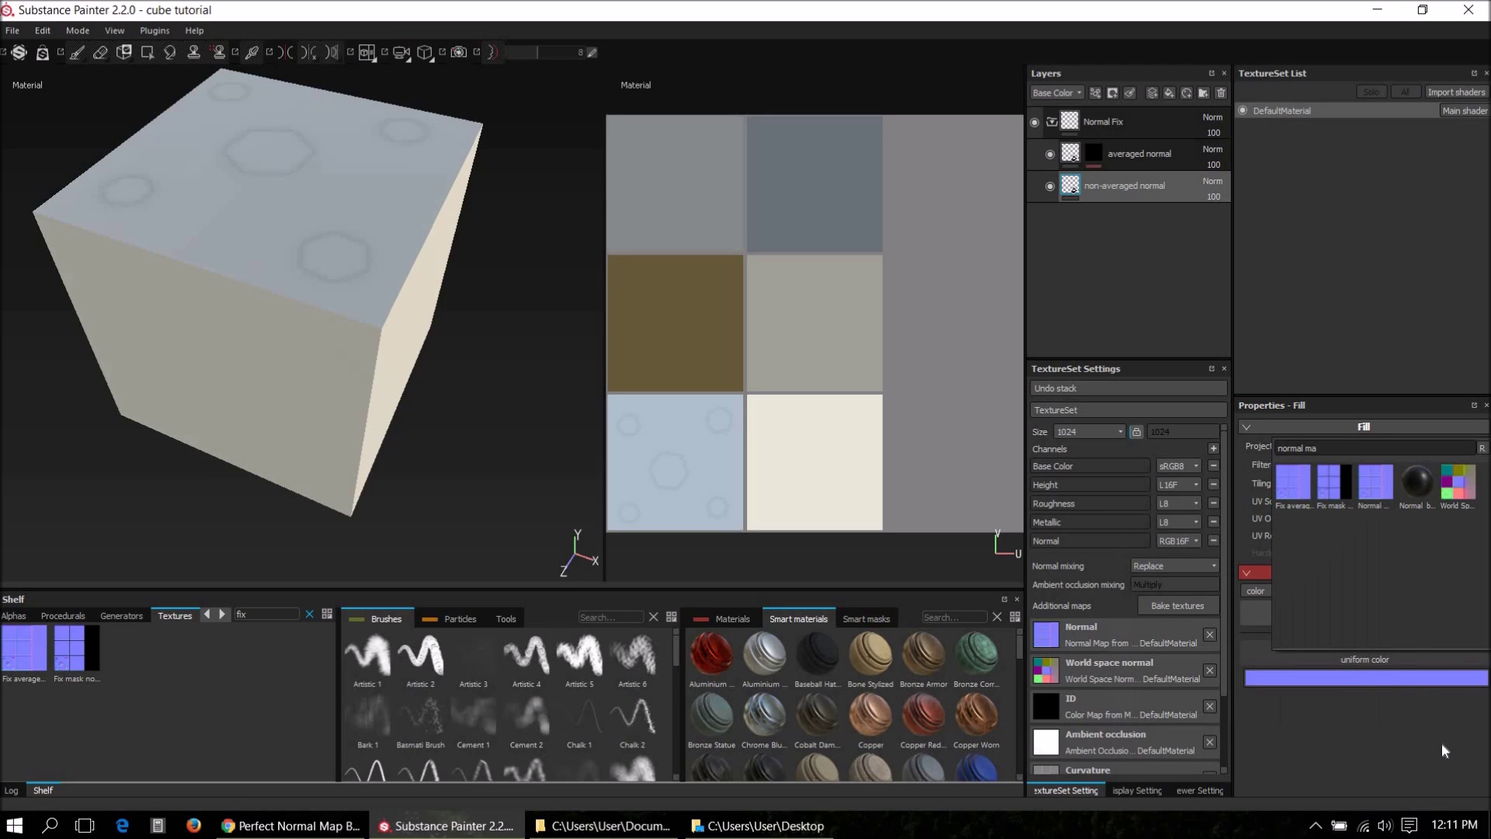
left_click(1382, 489)
left_click(1382, 484)
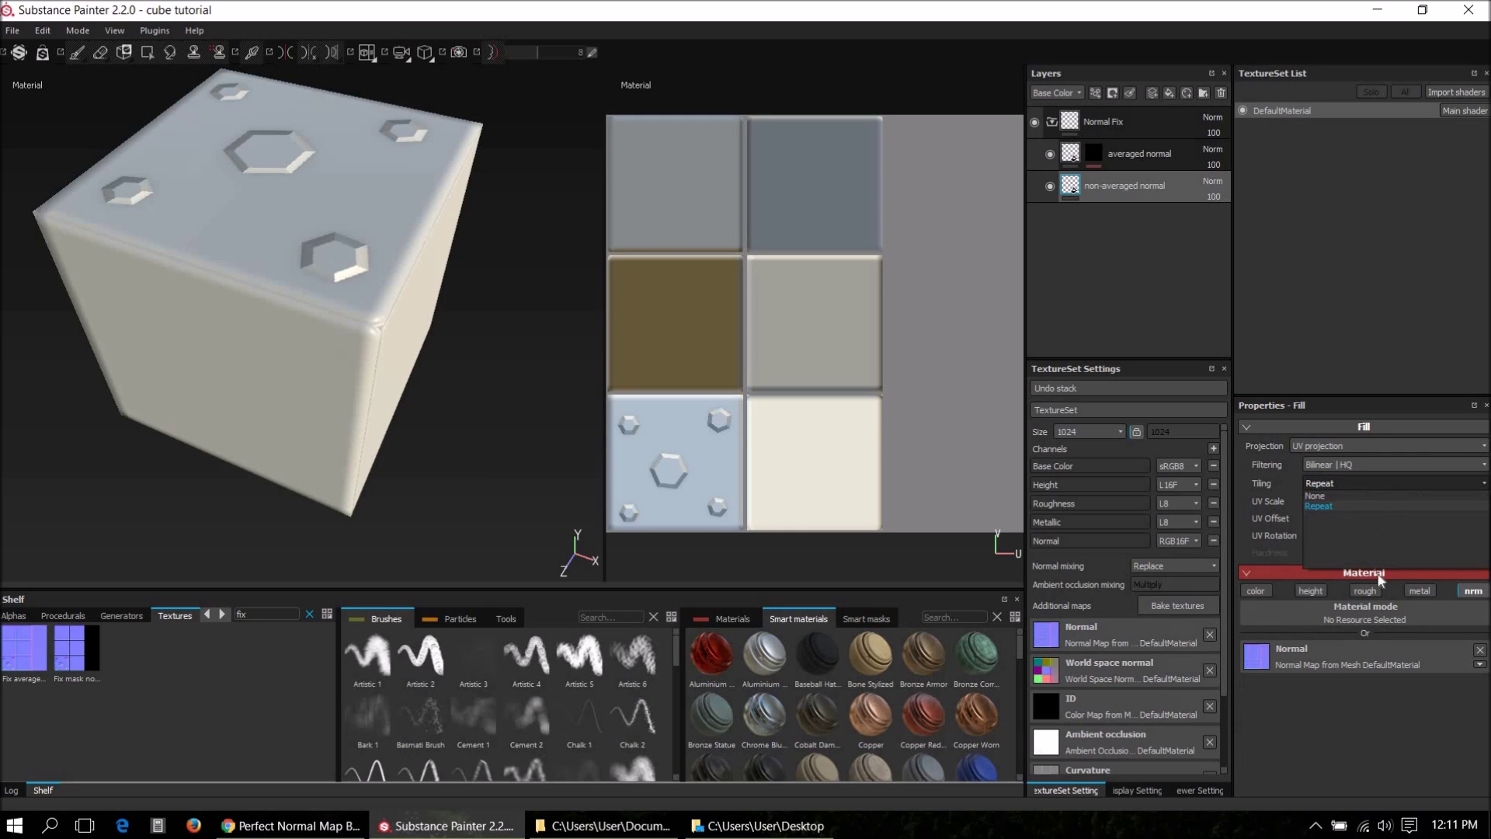
left_click(1366, 730)
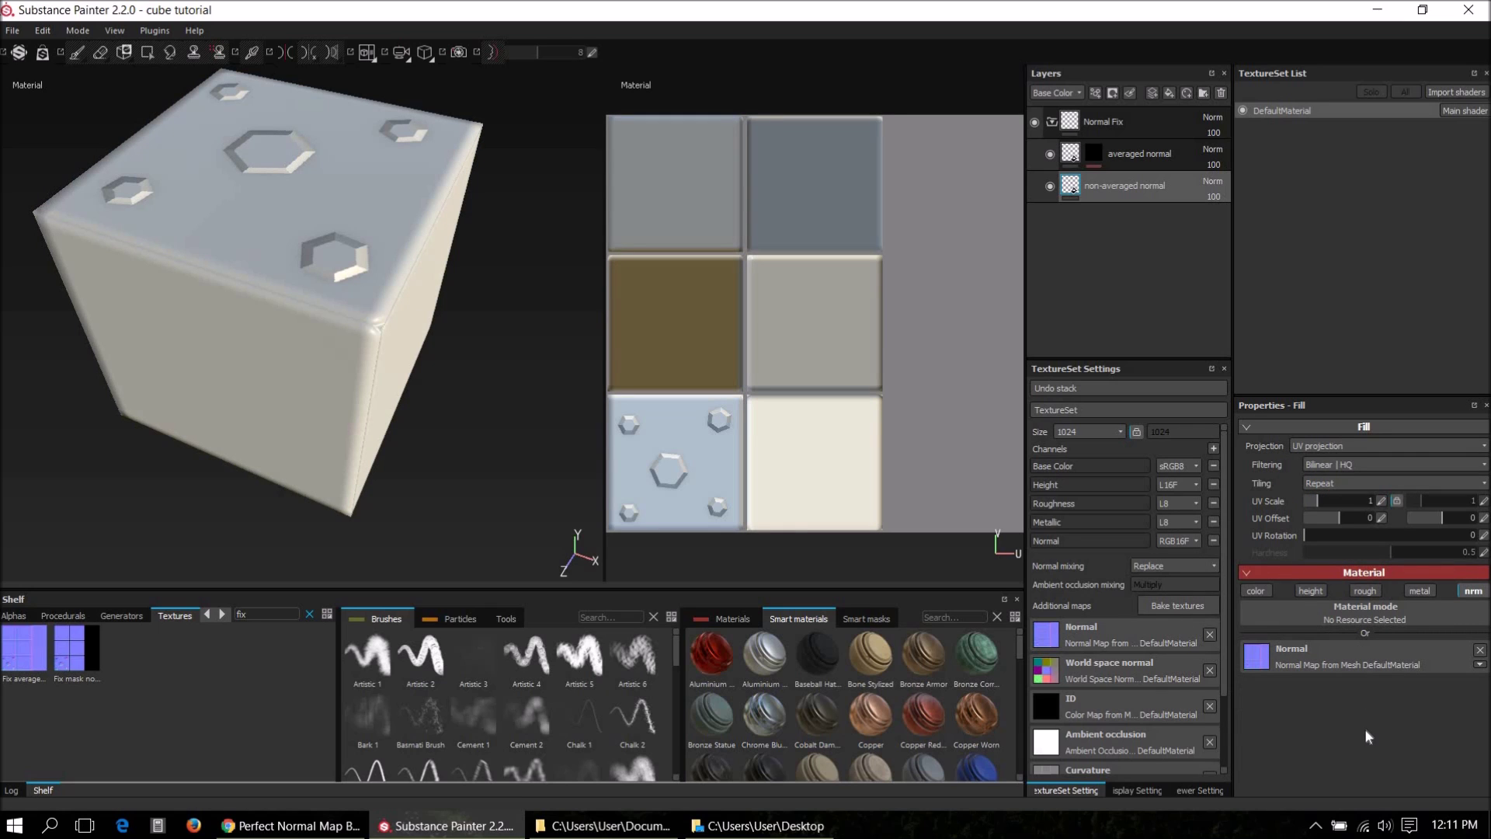
left_click(1071, 155)
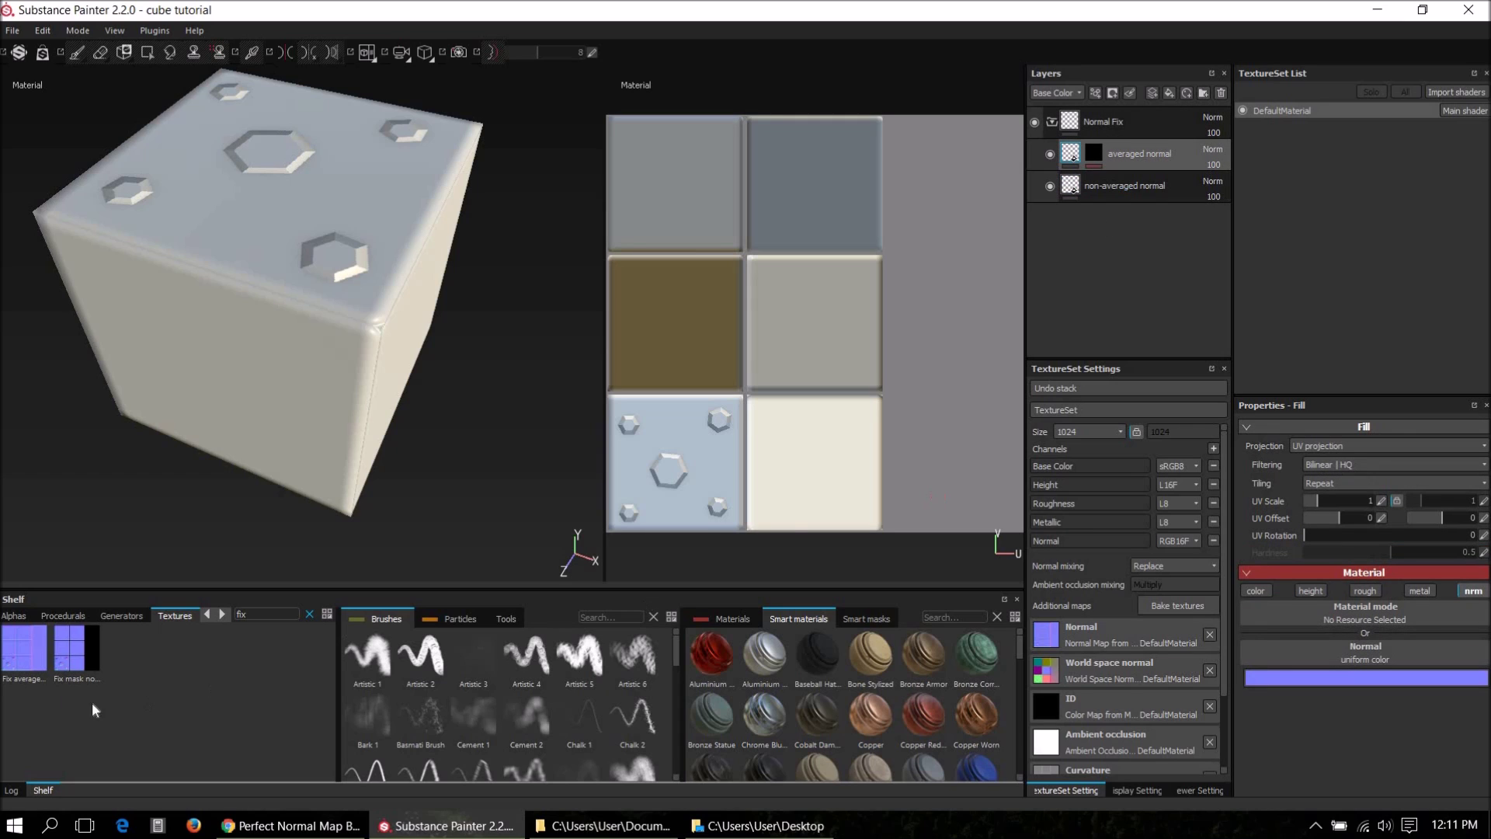
left_click_drag(28, 651, 1310, 659)
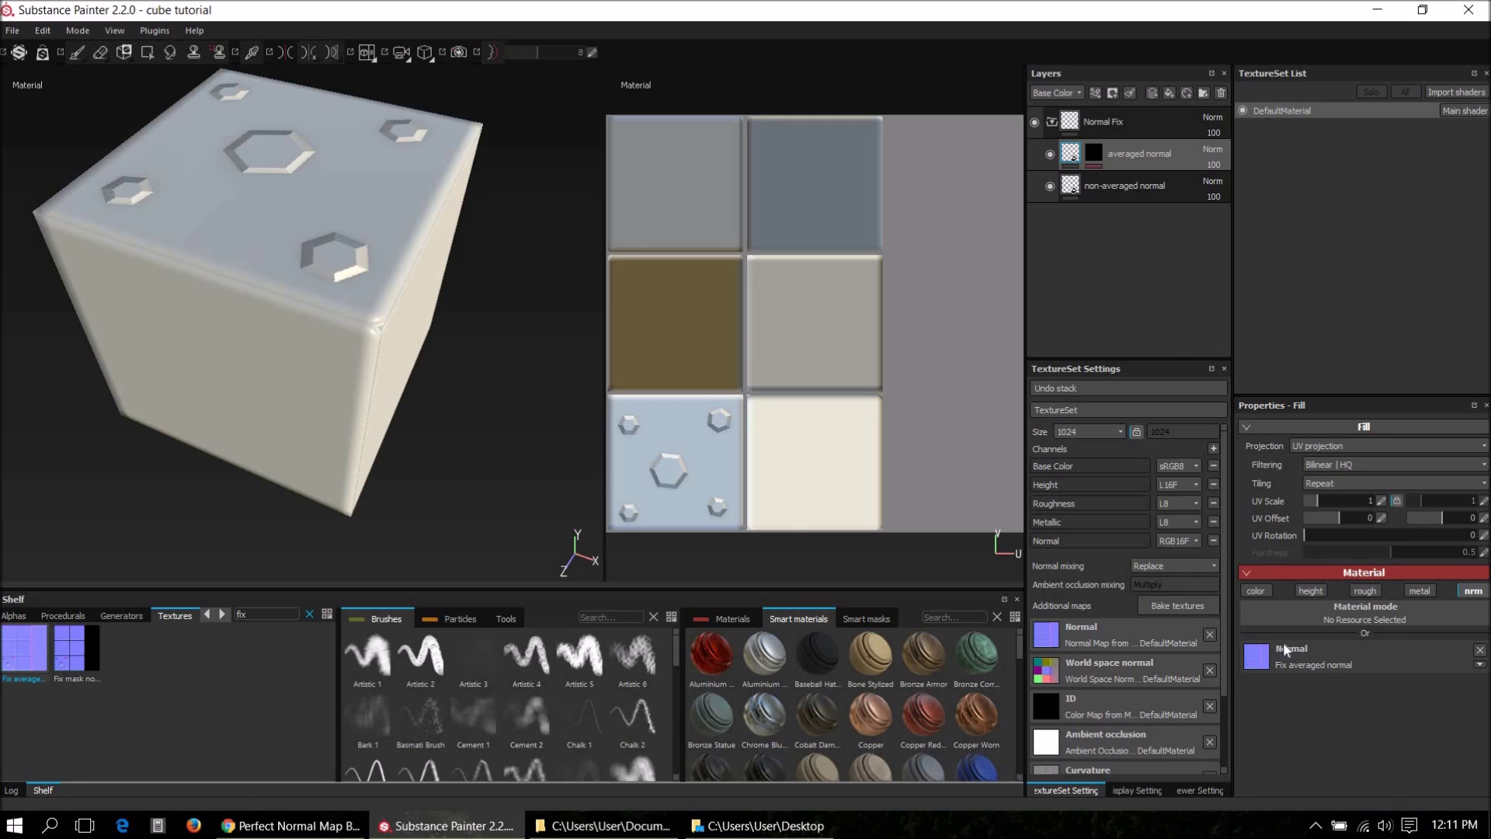
Feed Fix mask normal into the averaged normal mask generator's Normal_mask and inspect the hexagon insets.
left_click(1096, 155)
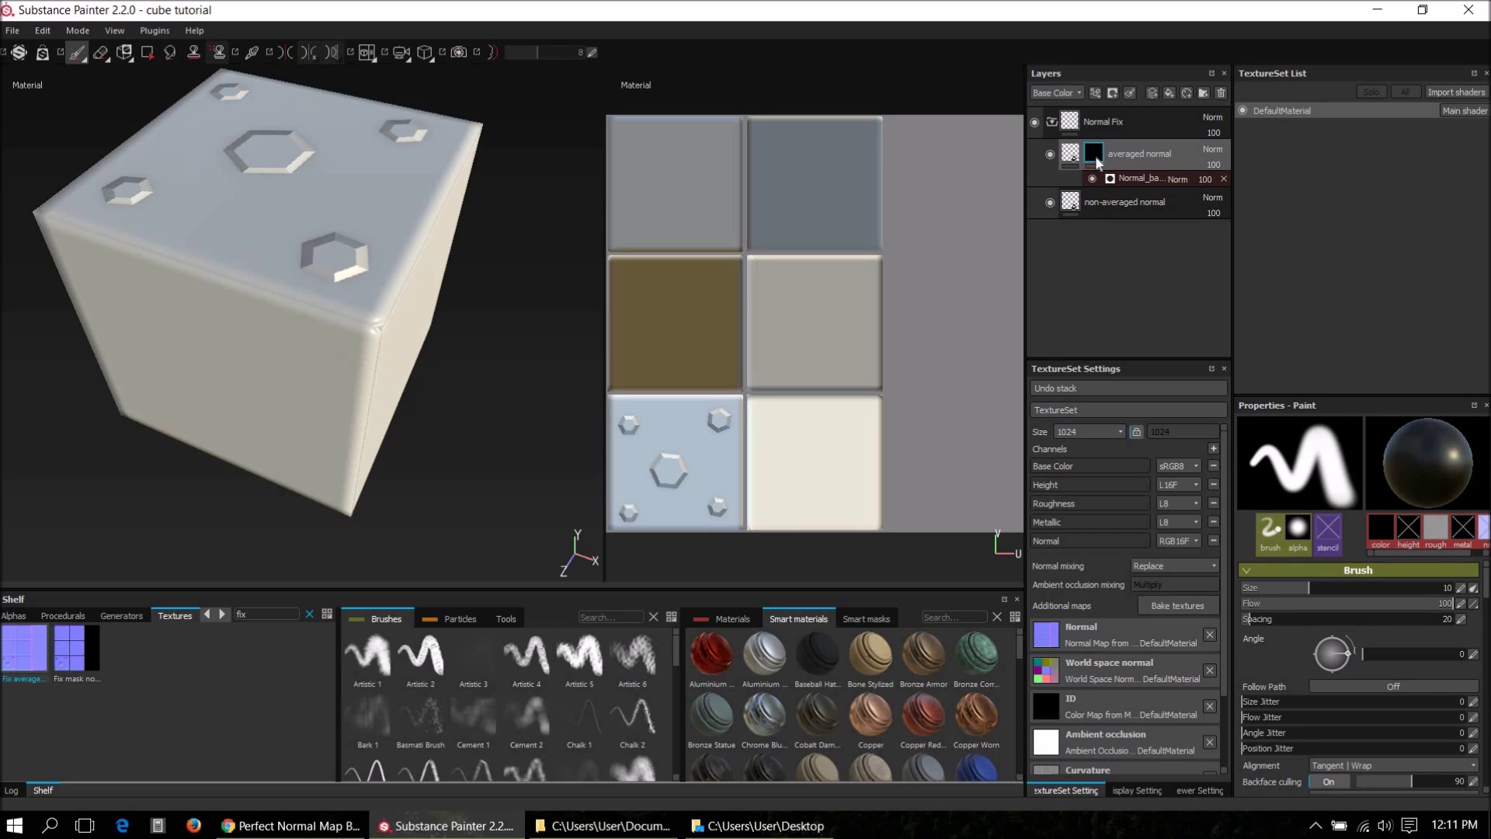
left_click(1133, 180)
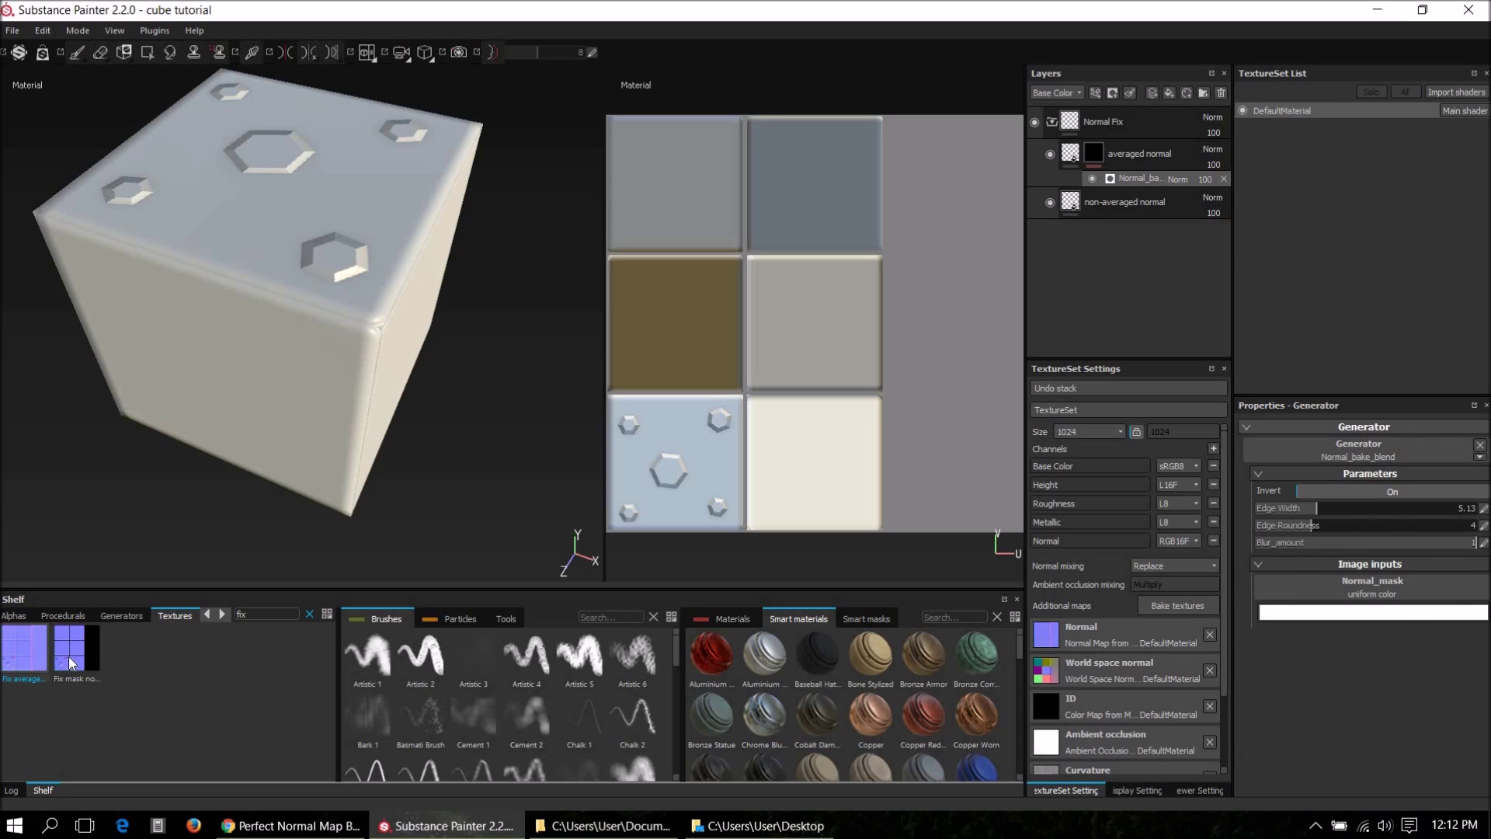
left_click_drag(70, 657, 1404, 605)
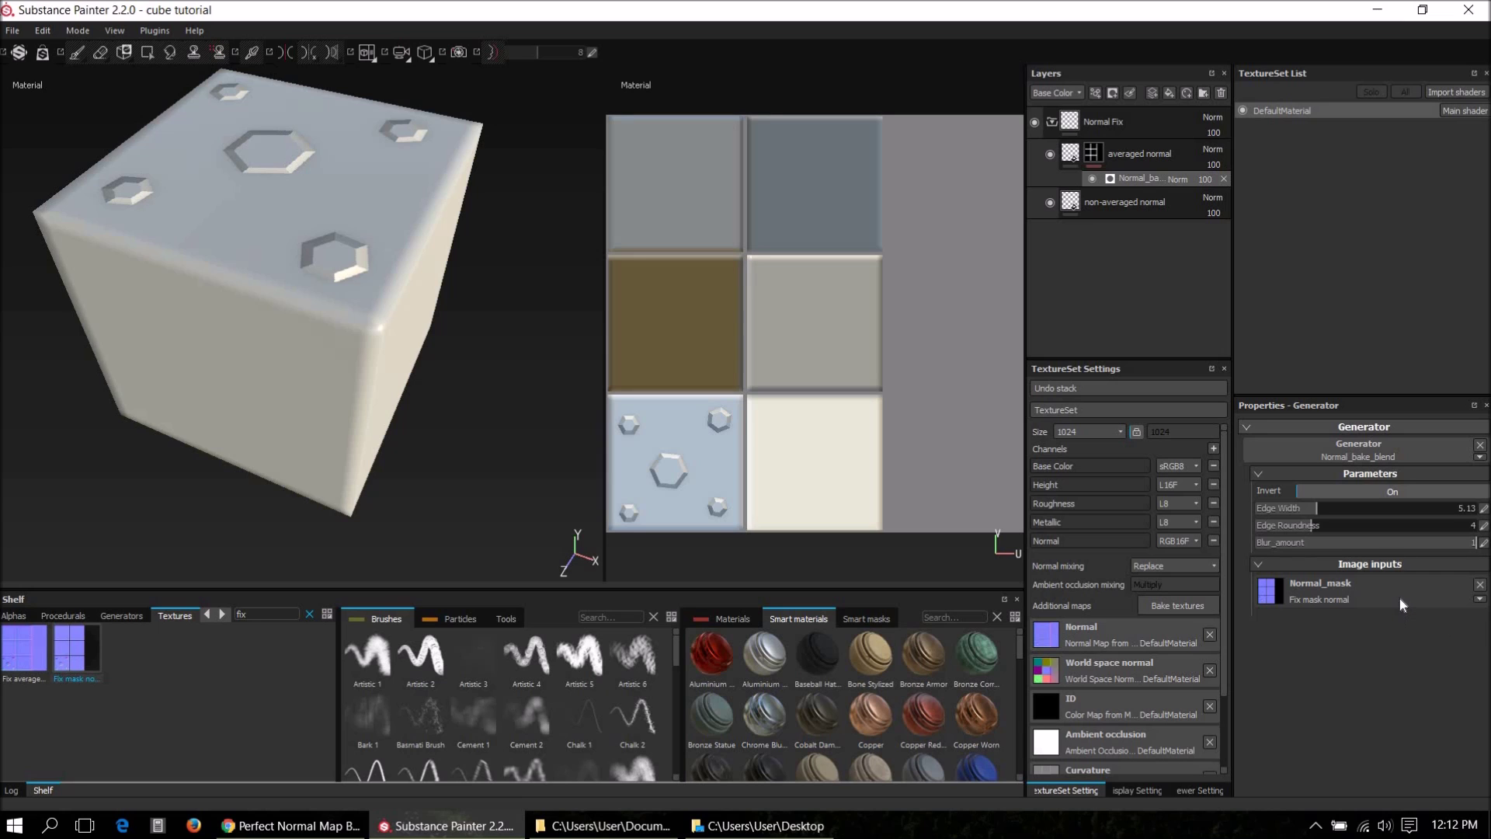
left_click_drag(1400, 598, 333, 243)
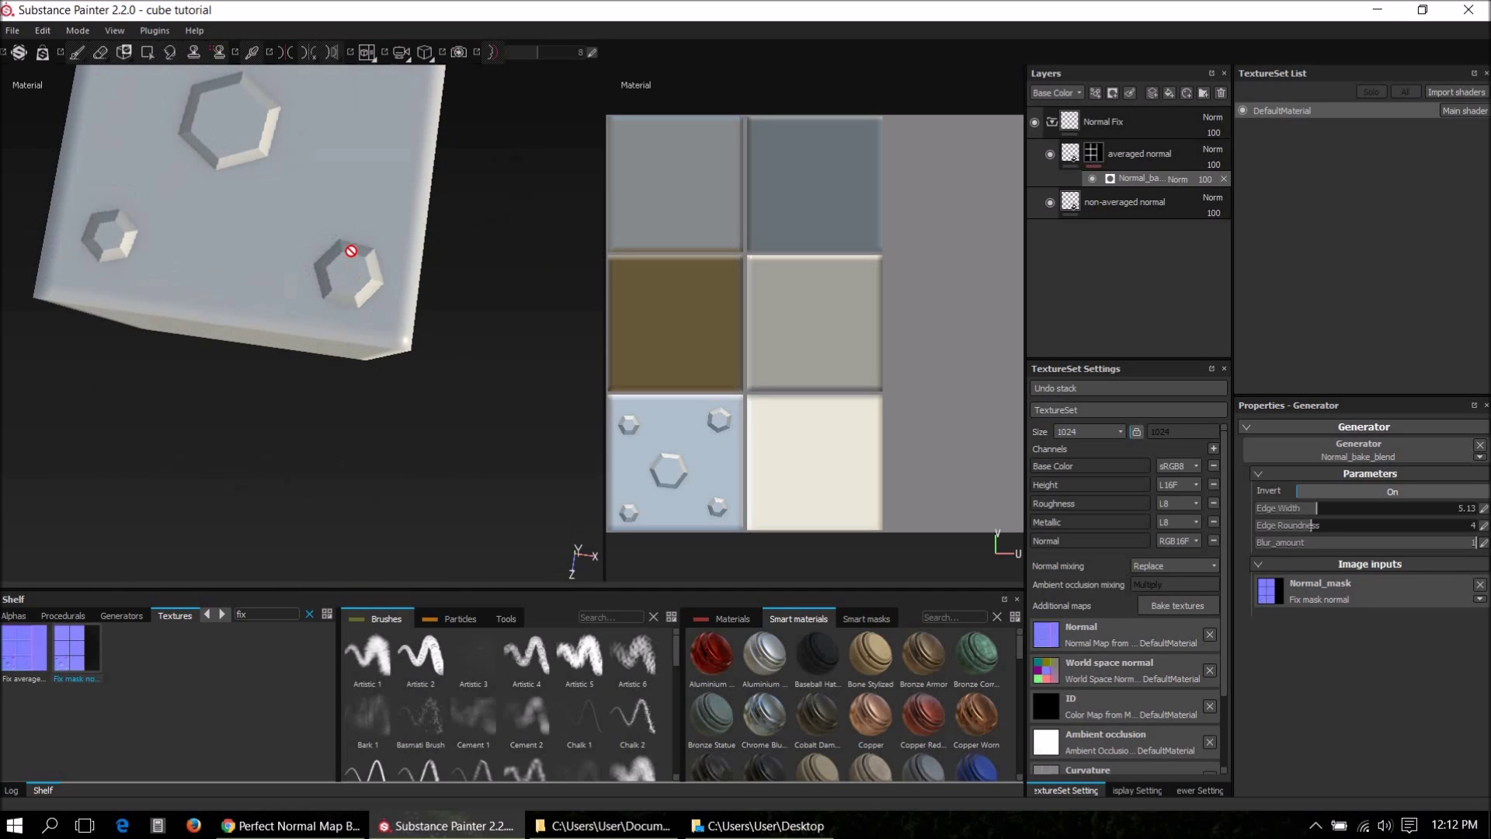
middle_click_drag(351, 393, 323, 419, "alt")
mouse_move(323, 419)
left_mouse_down("alt")
mouse_move(272, 243)
mouse_move(326, 340)
mouse_move(342, 336)
mouse_move(279, 290)
left_mouse_up("alt")
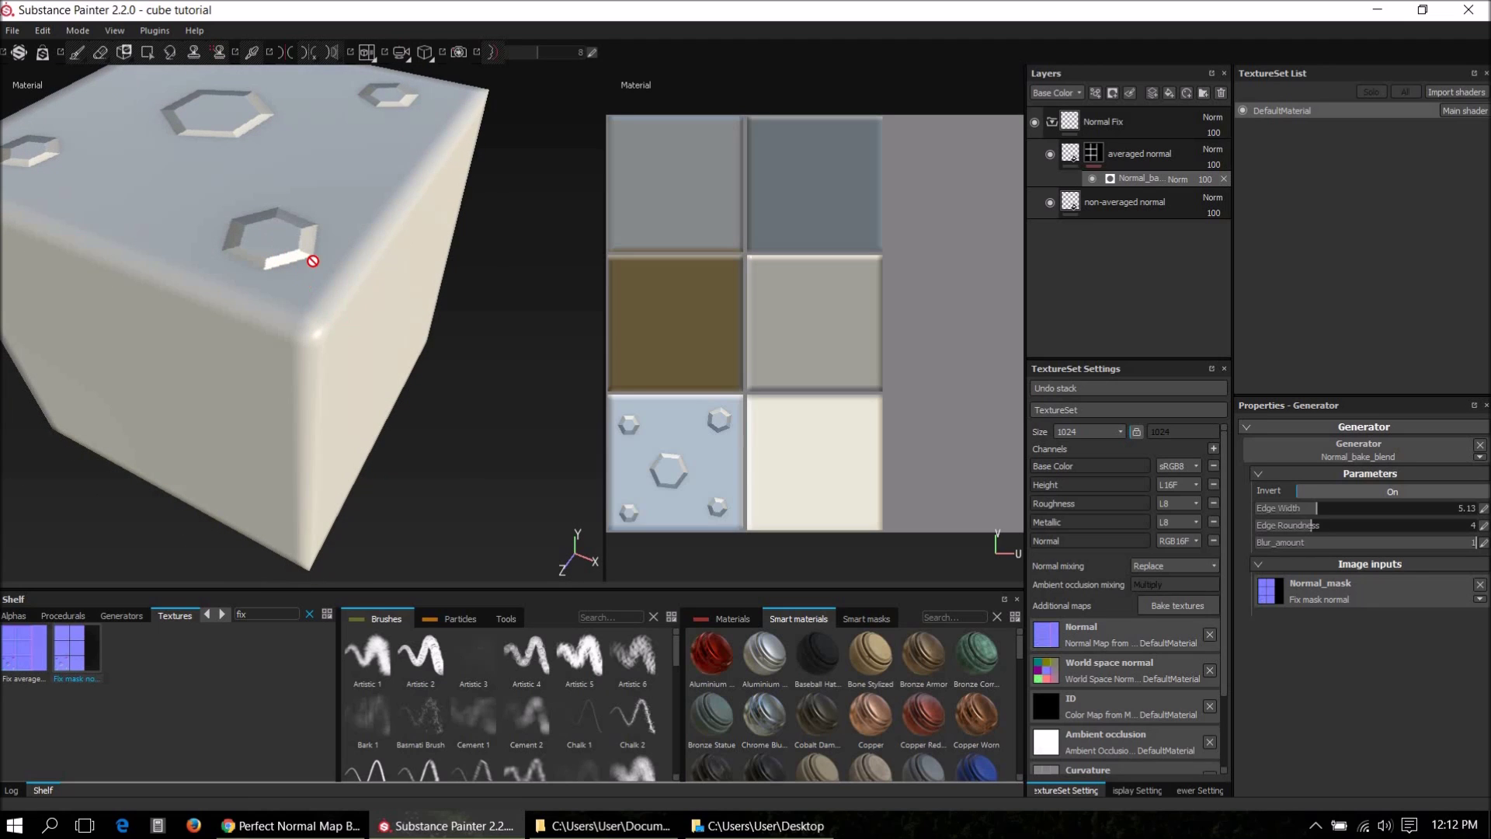
middle_click_drag(319, 245, 492, 343, "alt")
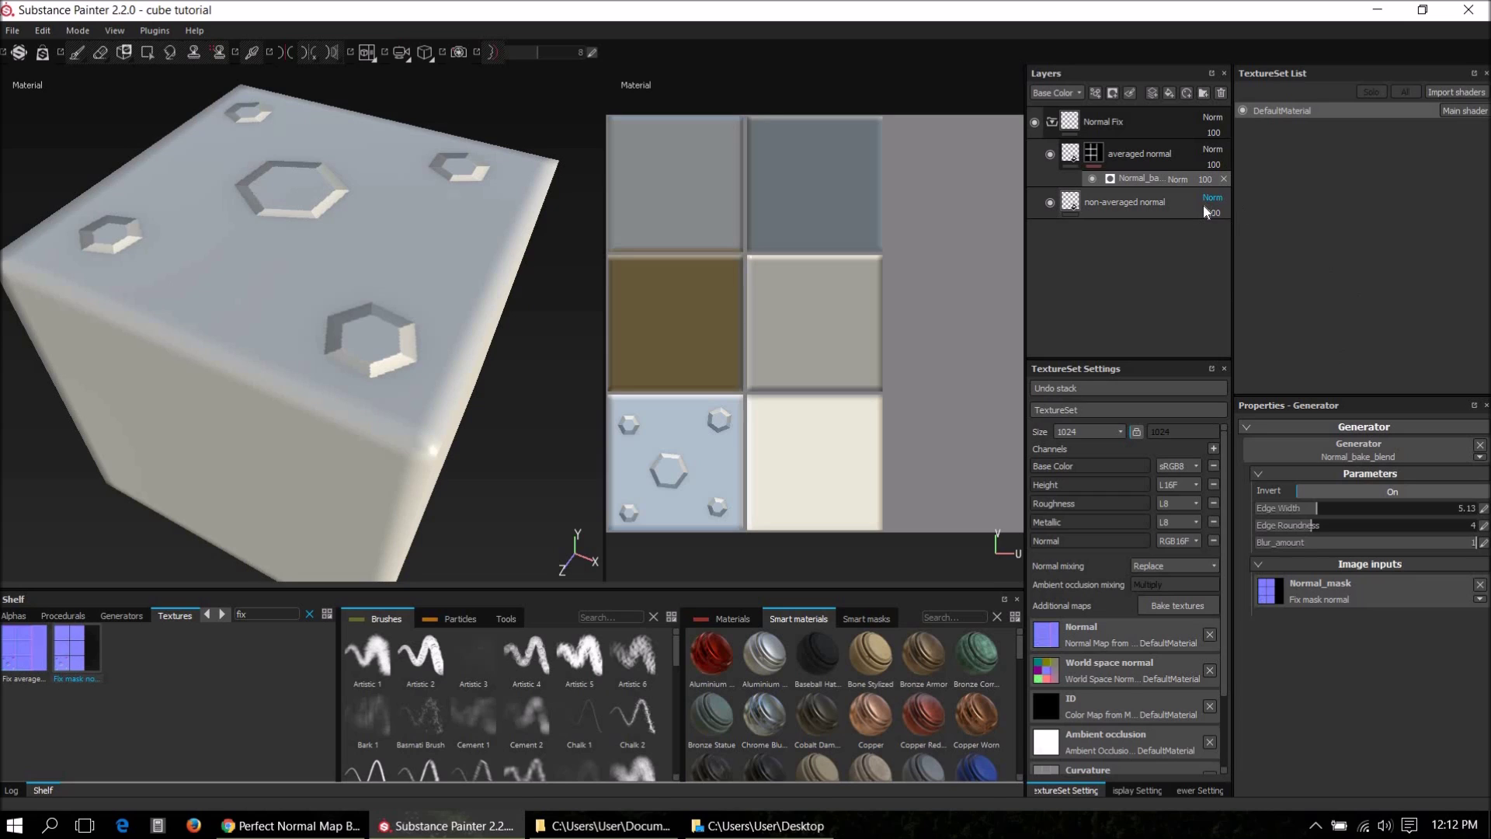
Lower the averaged normal mask's Normal_bake_blend Edge Width to about 1.93, checking the narrower band.
left_click(1097, 155)
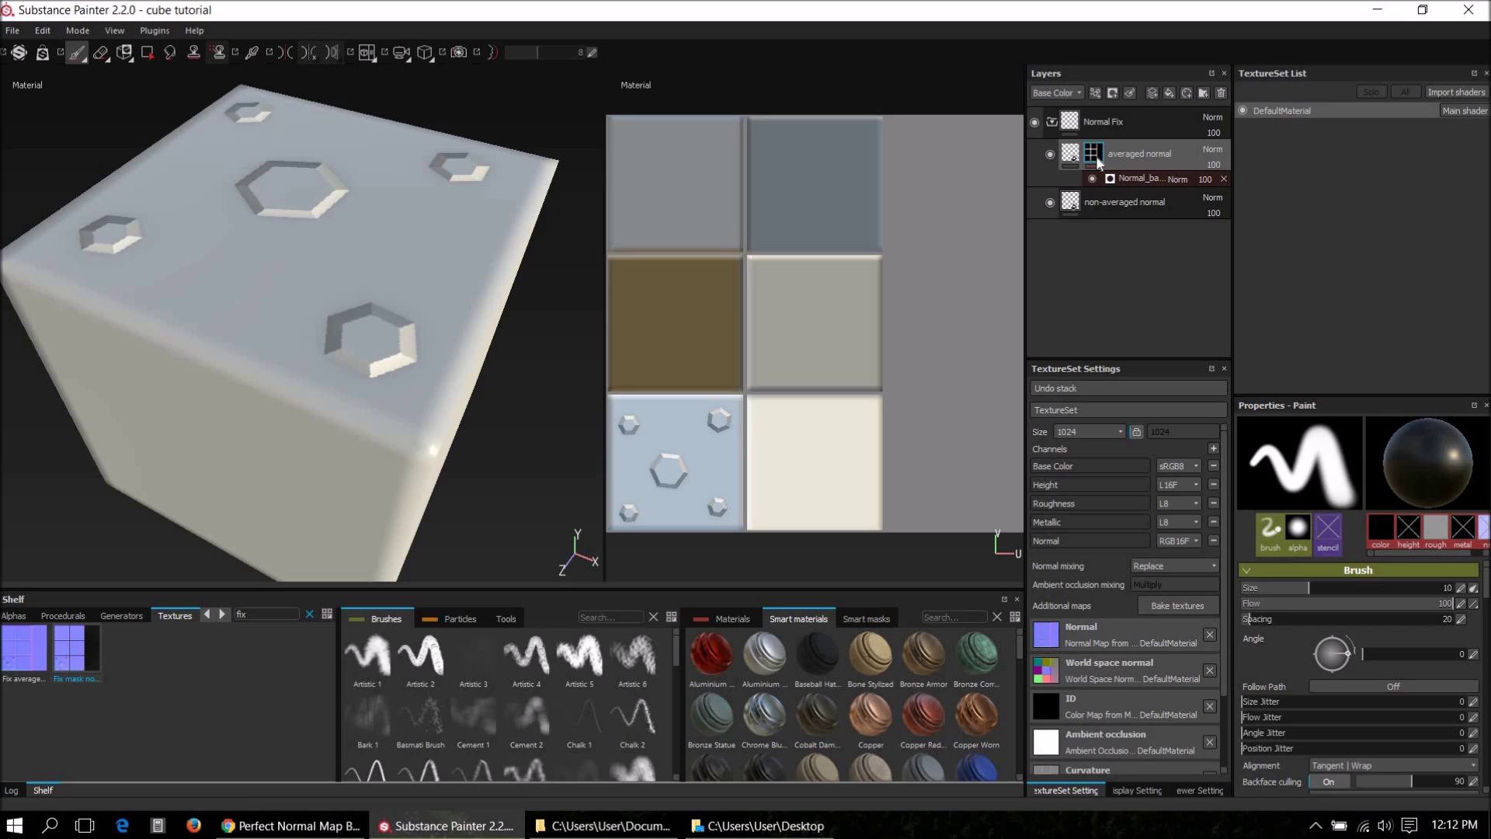
left_click(1095, 155, "alt")
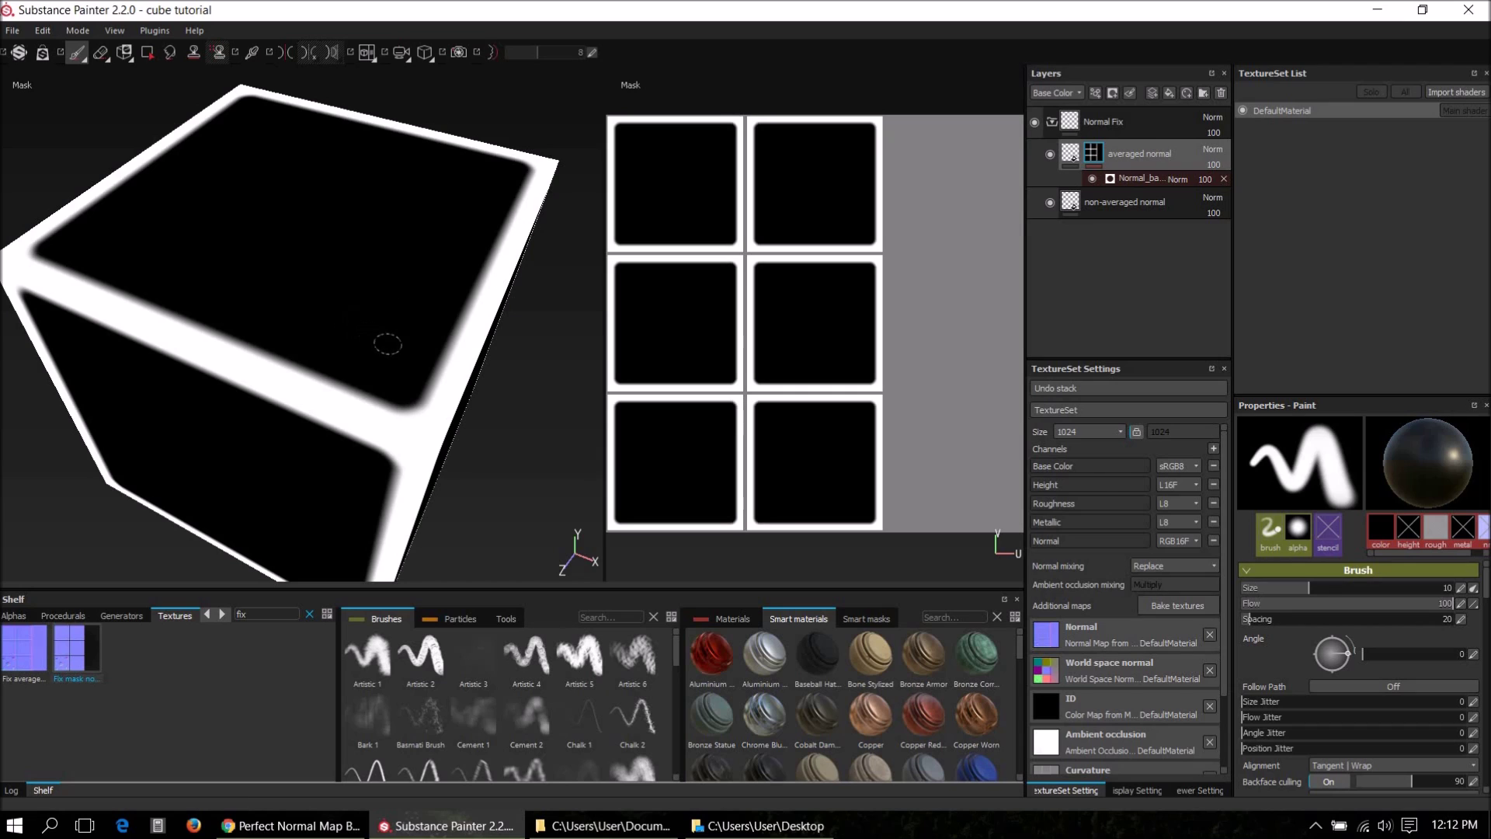
left_click(1152, 183)
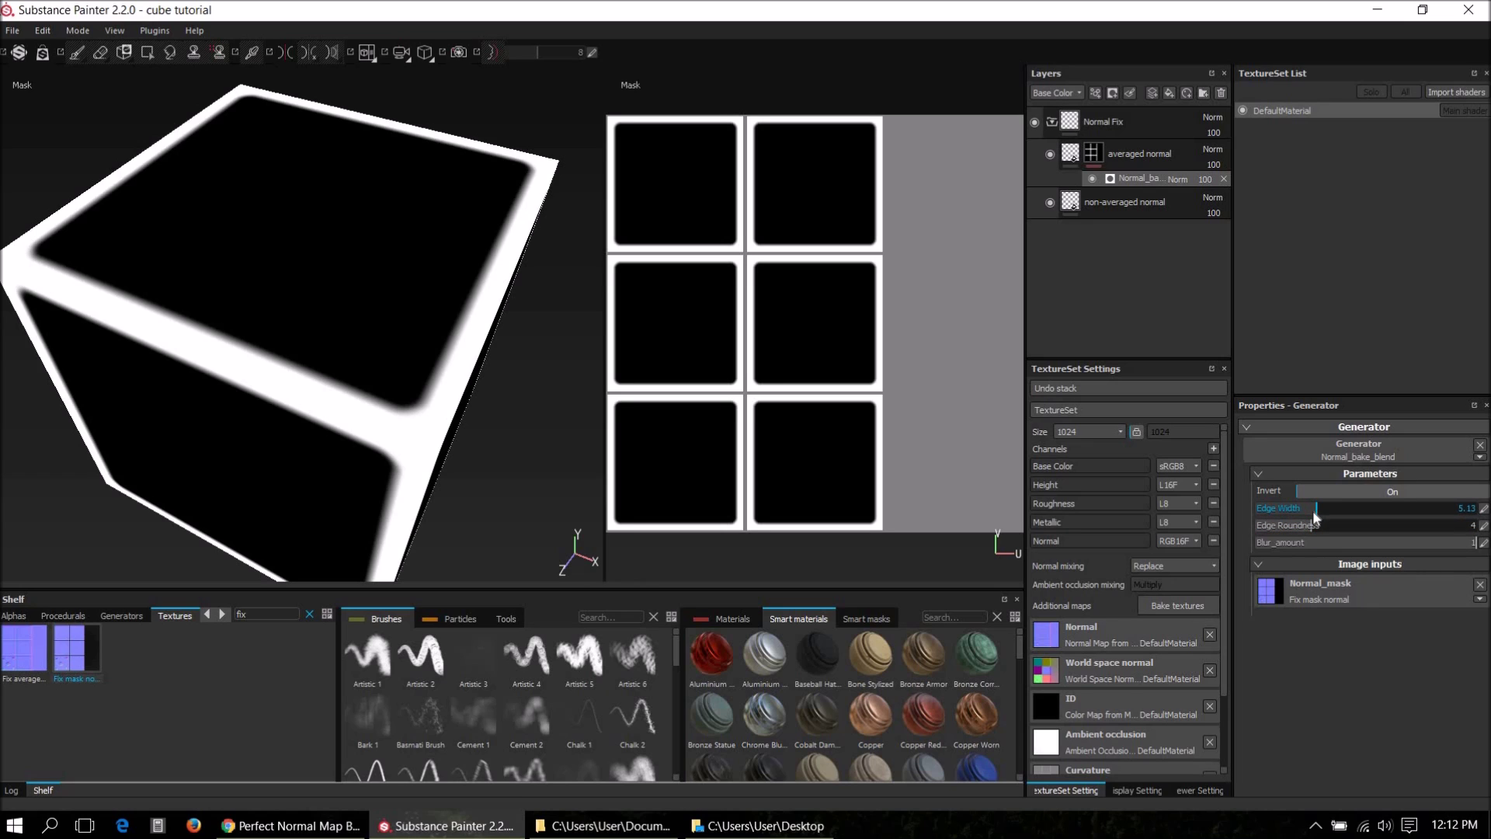
left_click_drag(1305, 516, 1269, 513)
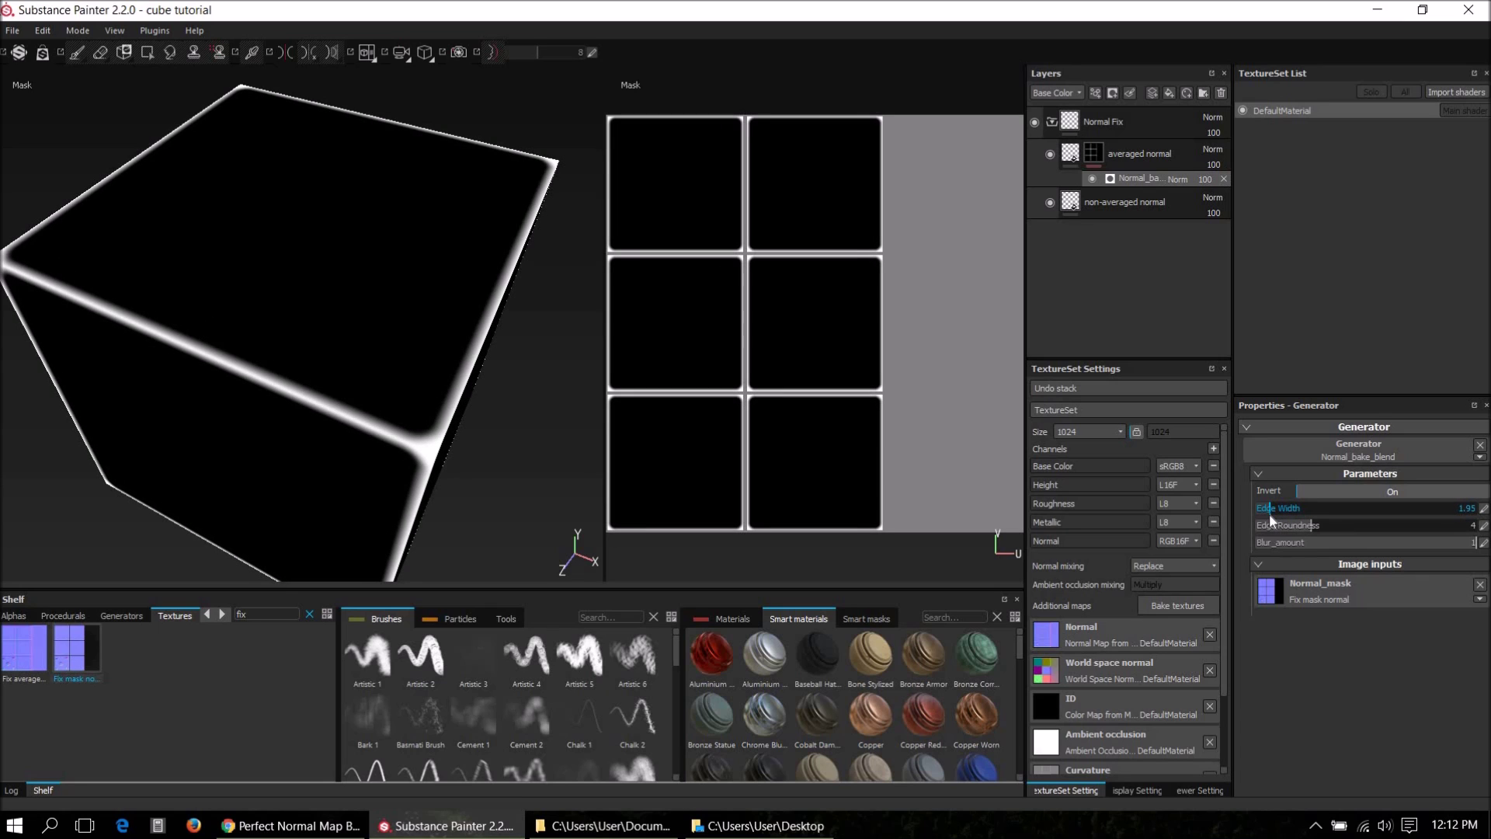
left_click(1118, 202)
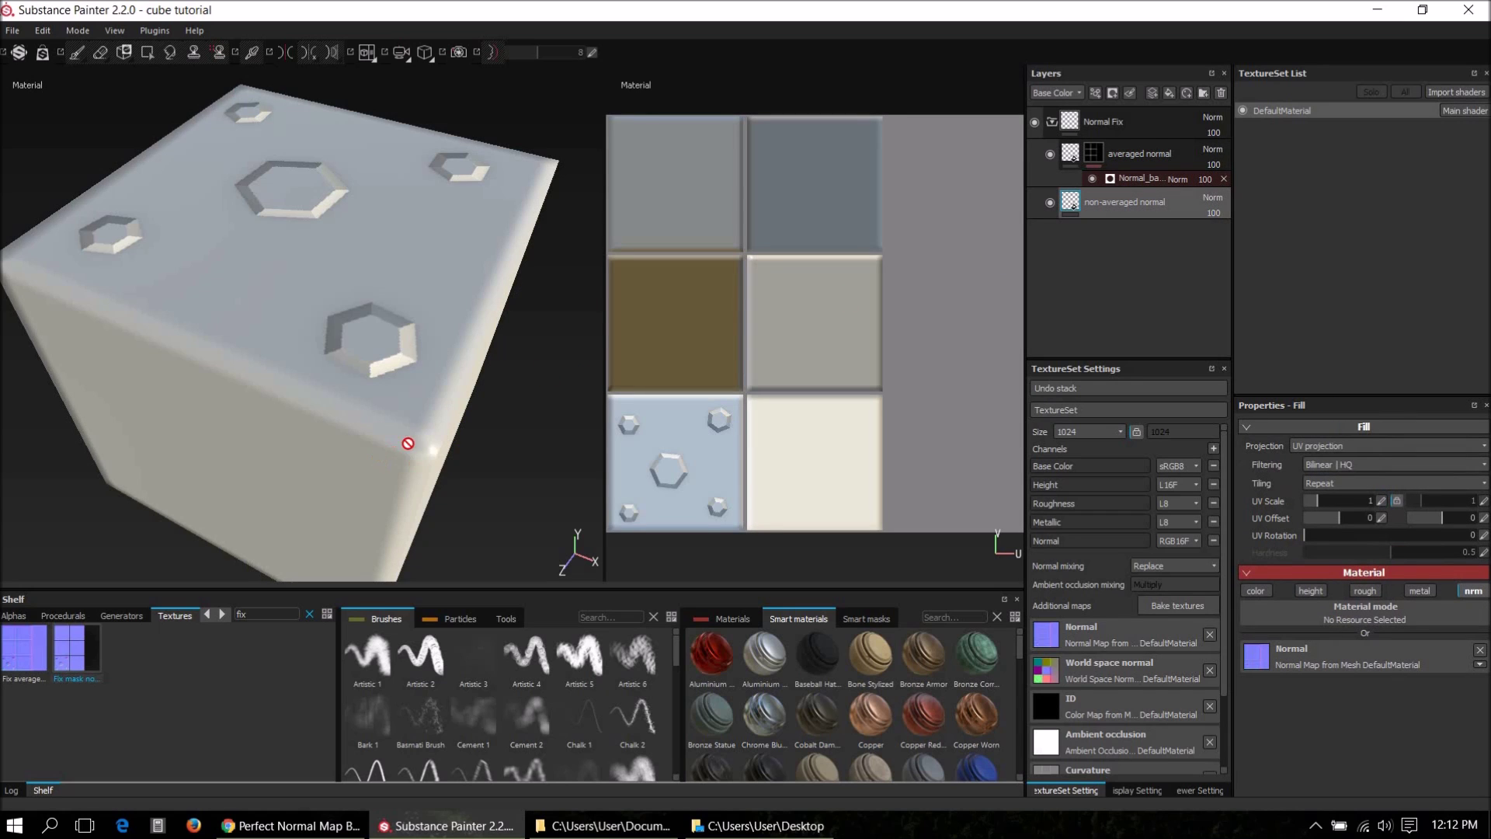
mouse_move(406, 439)
left_mouse_down("alt")
mouse_move(482, 440)
mouse_move(415, 369)
mouse_move(456, 426)
mouse_move(456, 383)
mouse_move(420, 397)
mouse_move(443, 419)
mouse_move(493, 393)
mouse_move(476, 436)
mouse_move(429, 444)
mouse_move(399, 439)
mouse_move(366, 389)
left_mouse_up("alt")
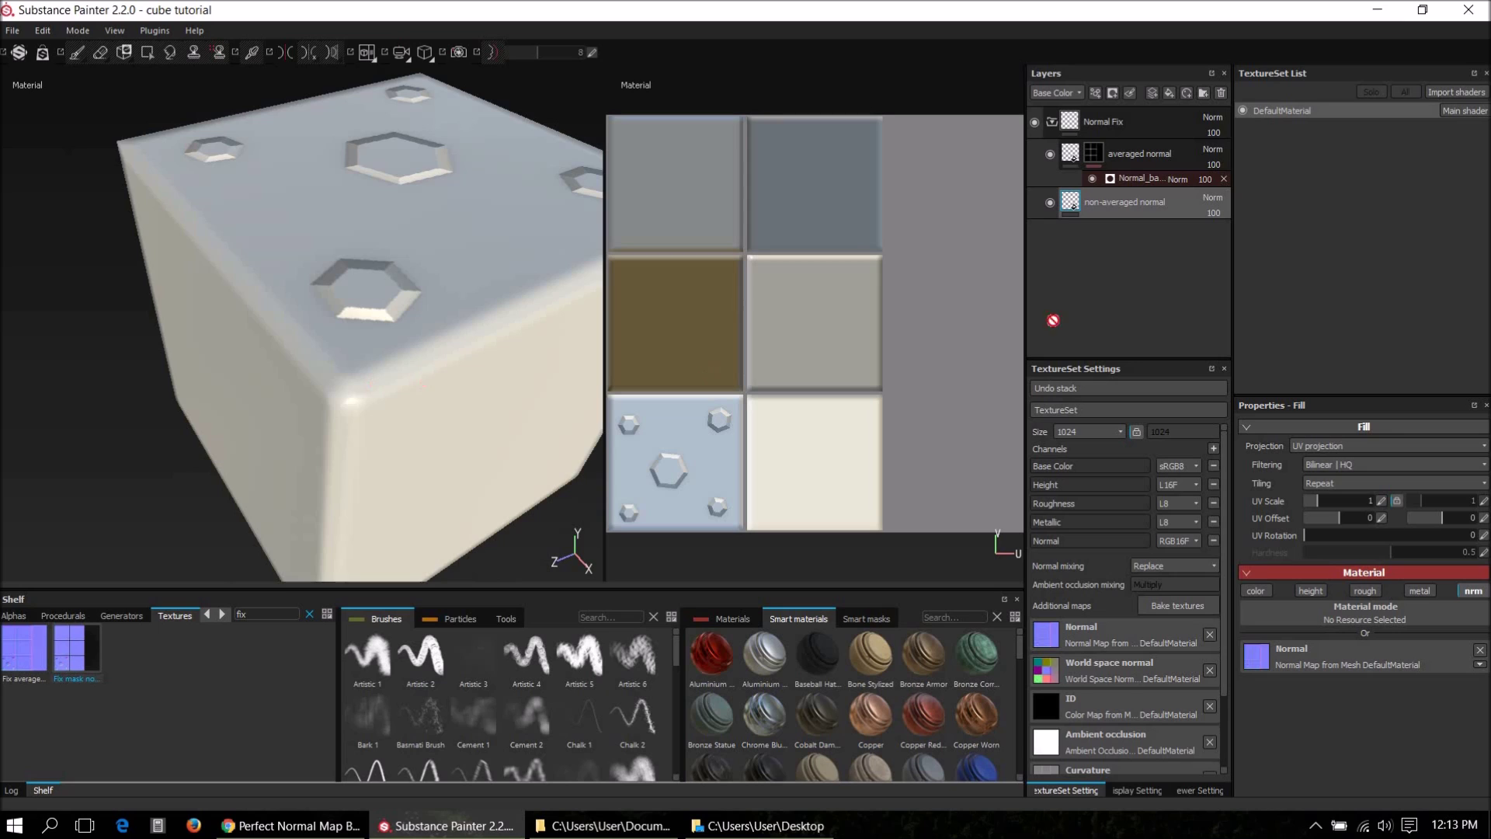
left_click(1142, 178)
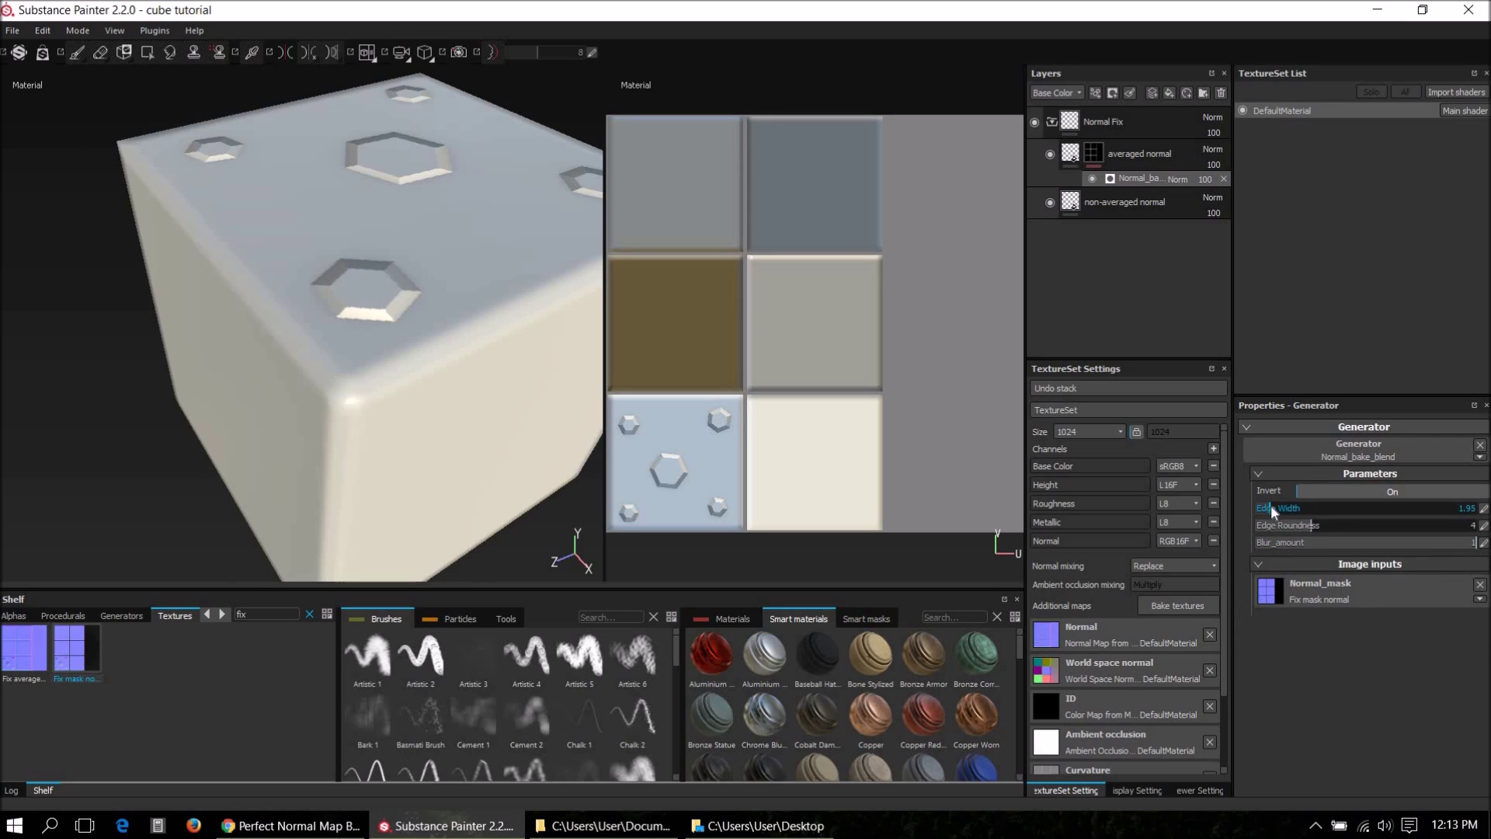
Raise the Normal_bake_blend Edge Width to 3.86 and view the whole cube's mask.
left_click_drag(1300, 511, 1271, 520)
left_click_drag(389, 402, 423, 370, "alt")
scroll(422, 370, "up", 3)
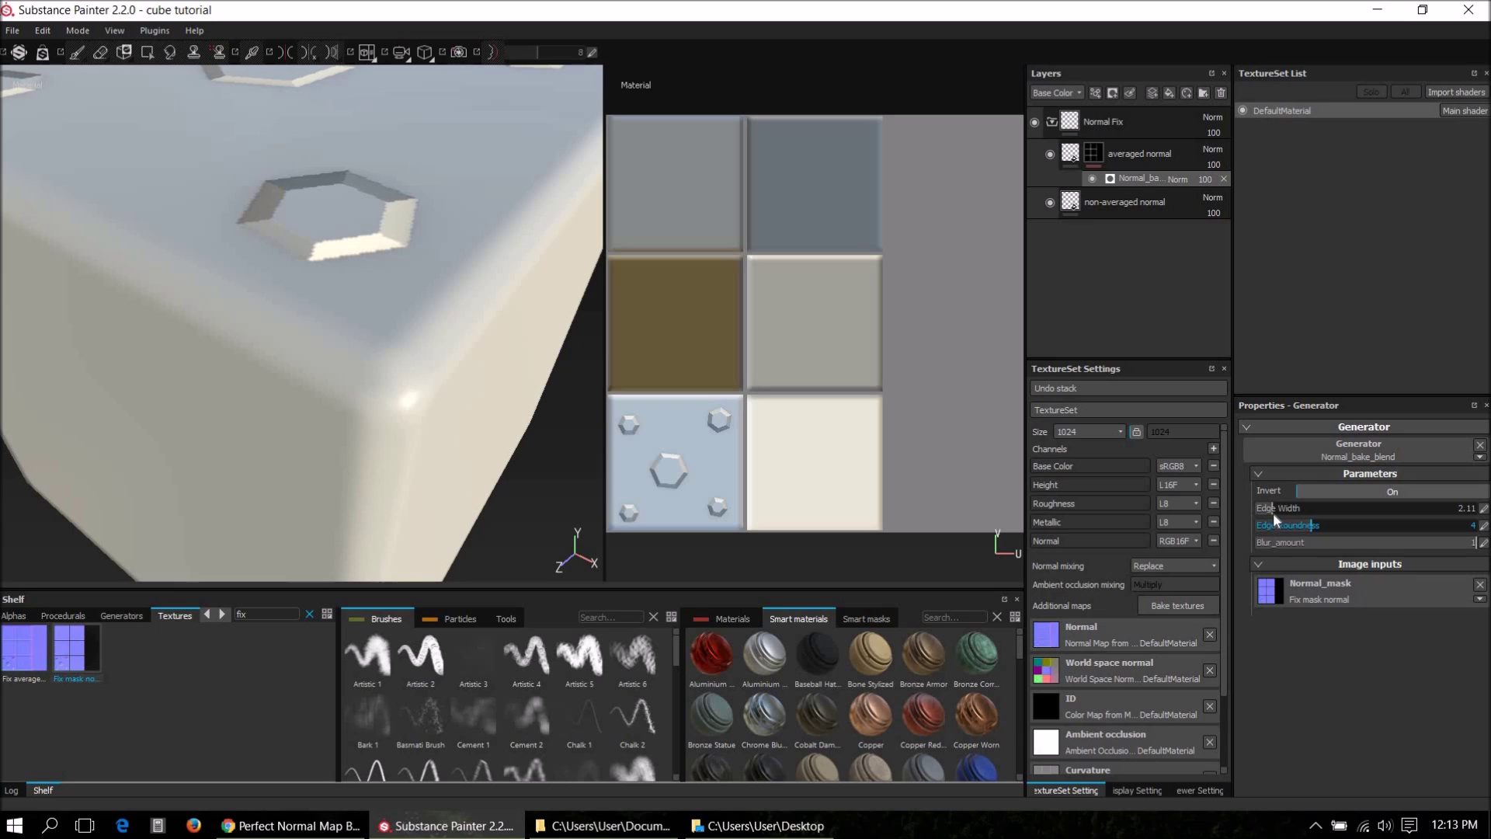
mouse_move(1280, 510)
left_mouse_down()
mouse_move(1345, 518)
mouse_move(1261, 511)
left_mouse_up()
left_click_drag(1295, 515, 1301, 515)
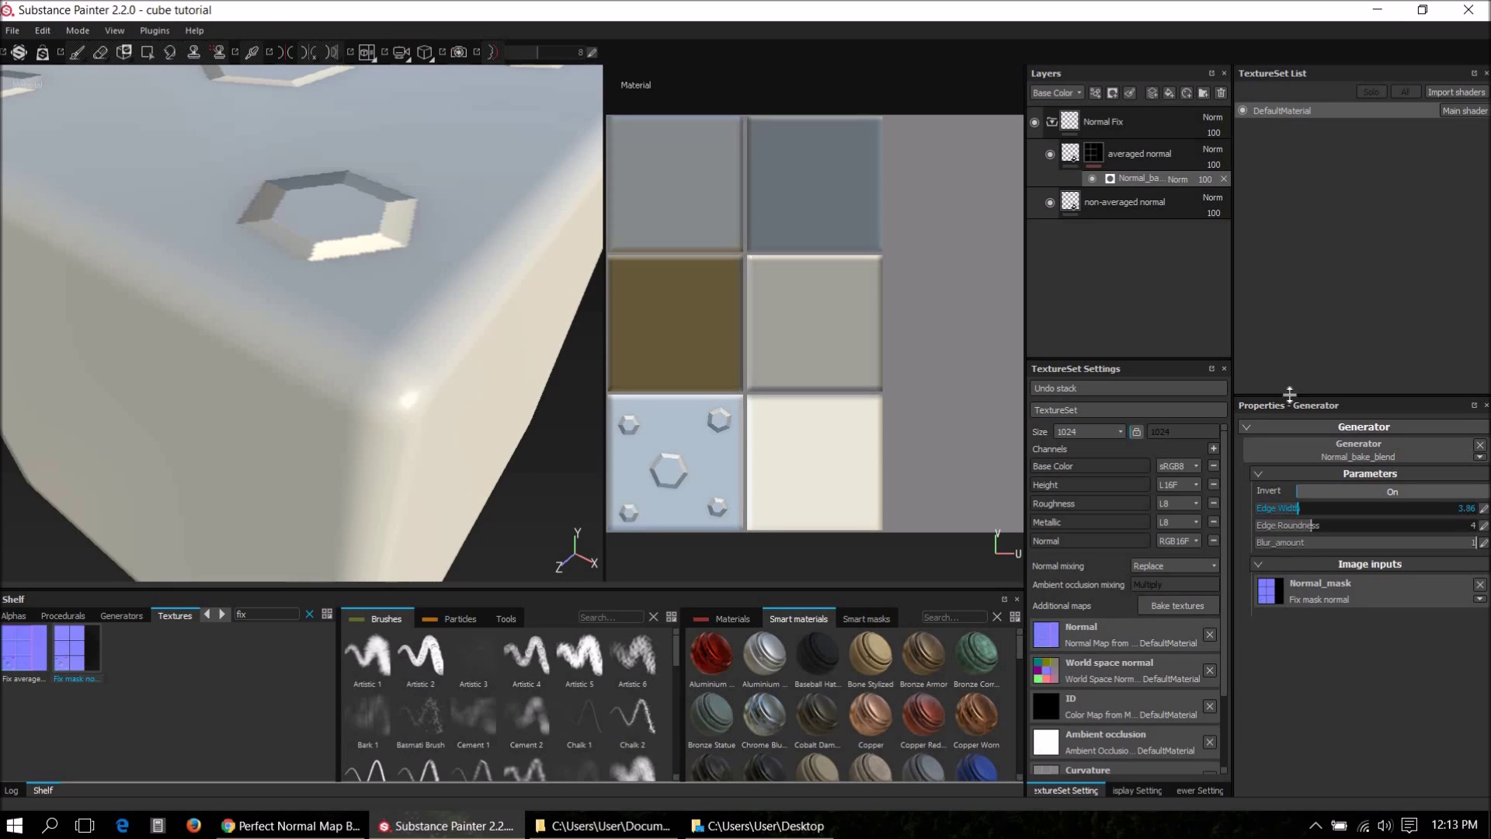
left_click(1093, 154, "alt")
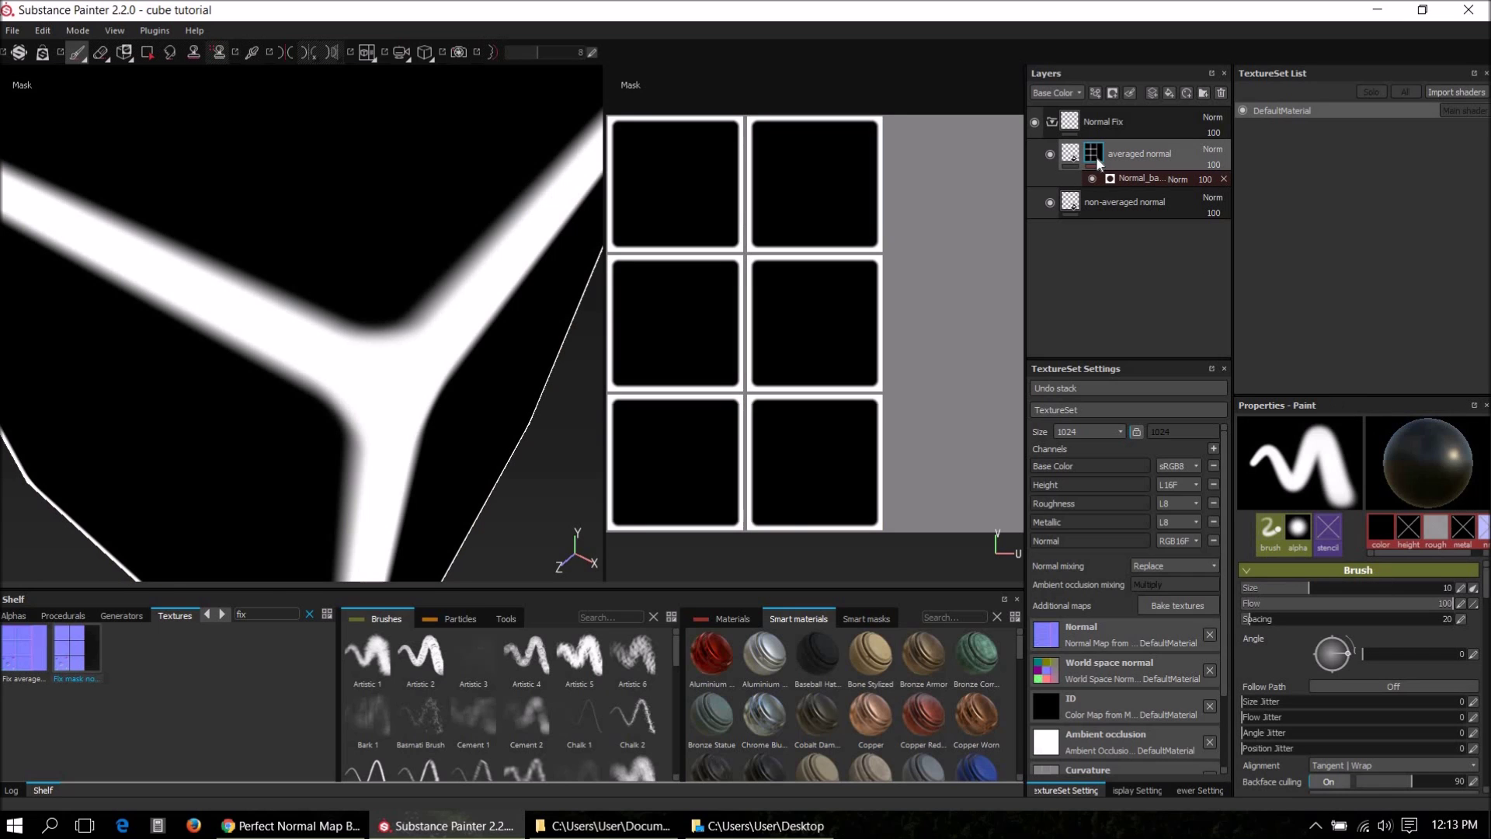
left_click_drag(342, 375, 342, 319, "alt")
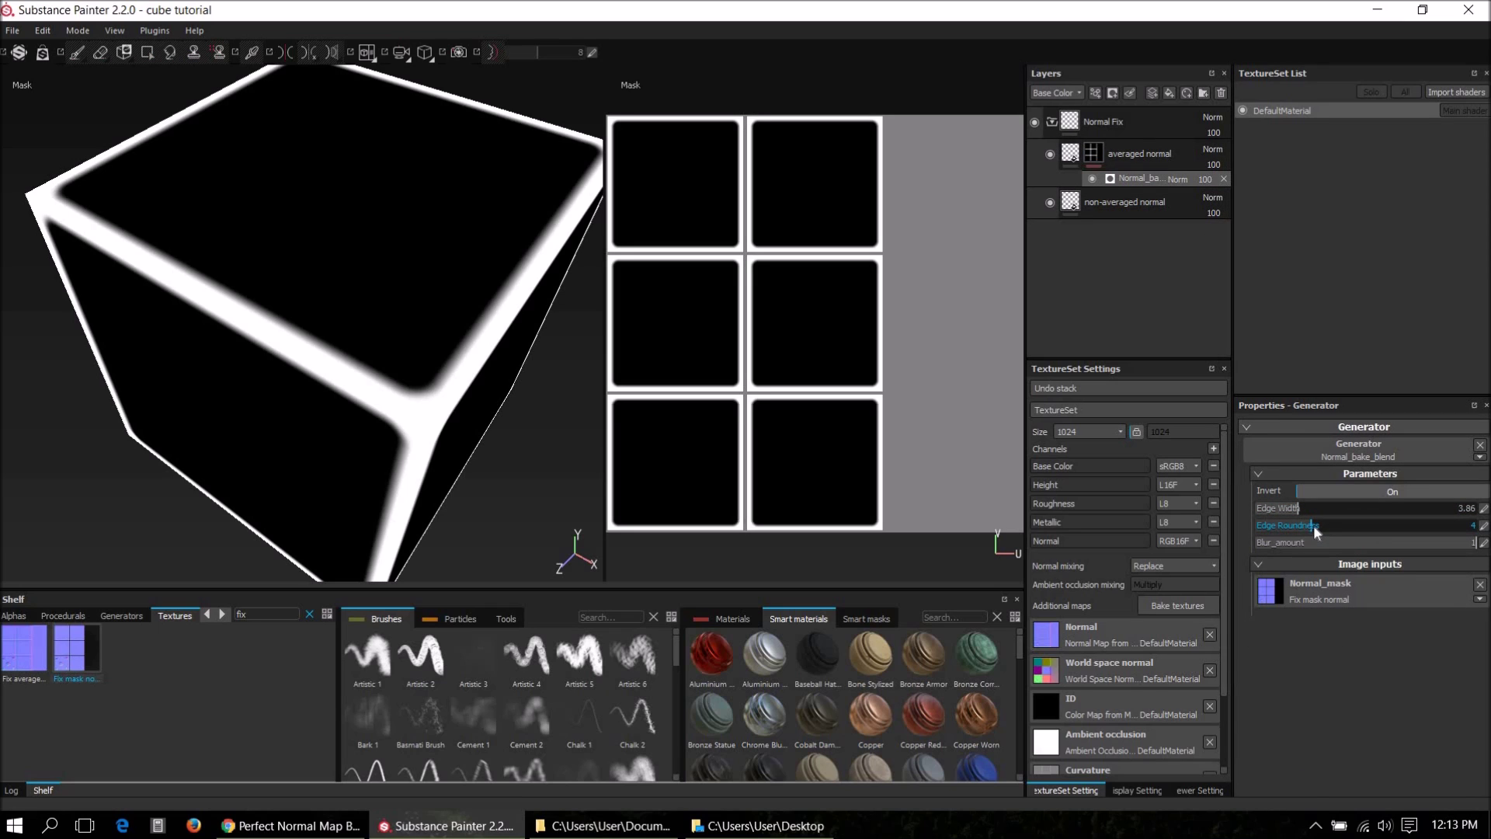
Set Edge Roundness to 3.62 and Blur_amount to 0.84, back in the shaded material view.
mouse_move(1283, 525)
left_mouse_down()
mouse_move(1266, 525)
mouse_move(1377, 534)
mouse_move(1286, 528)
mouse_move(1306, 525)
left_mouse_up()
mouse_move(1415, 542)
left_mouse_down()
mouse_move(1215, 559)
mouse_move(1441, 544)
left_mouse_up()
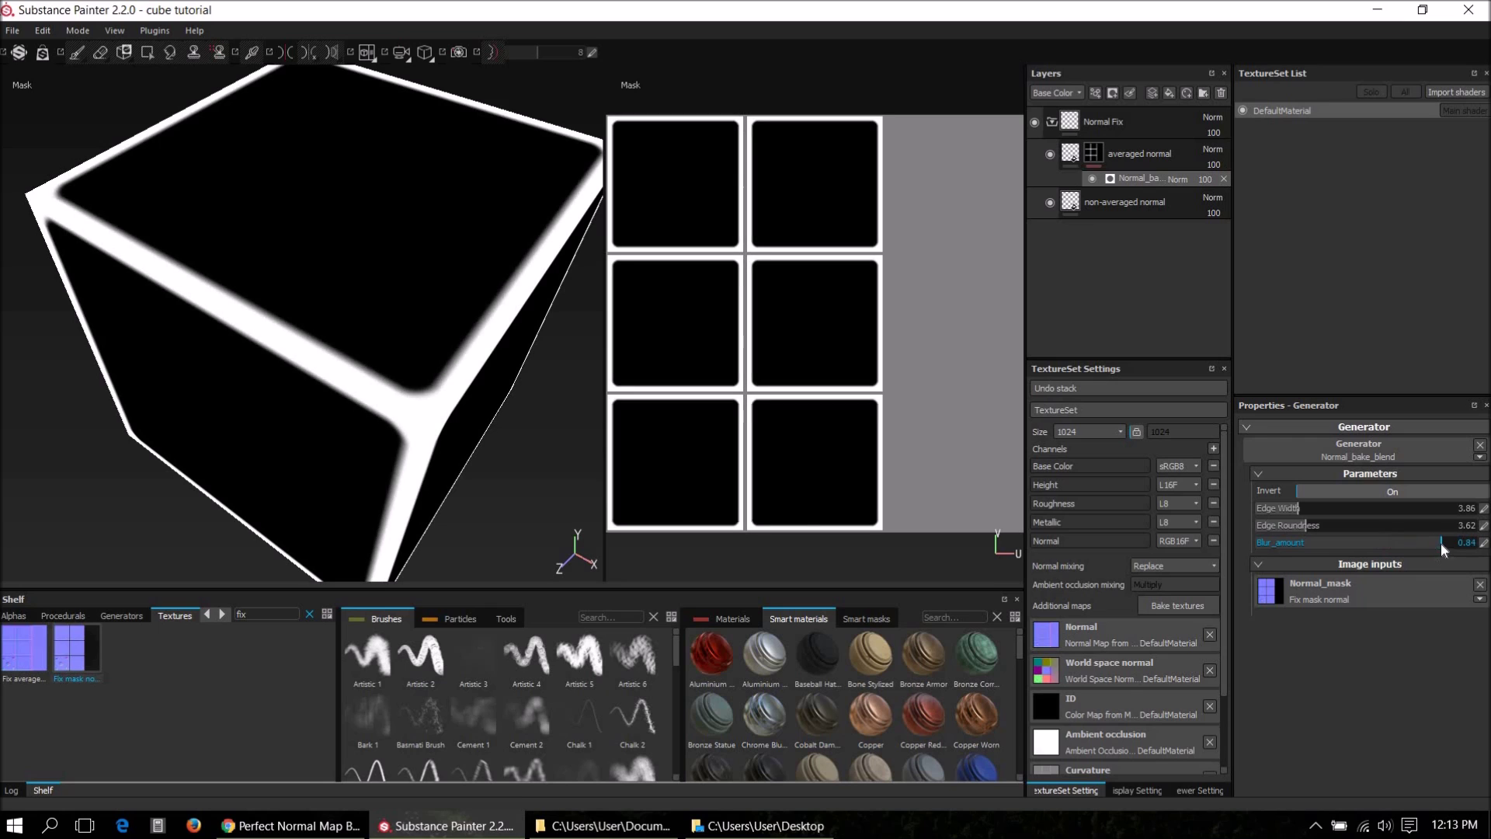
left_click(1099, 199)
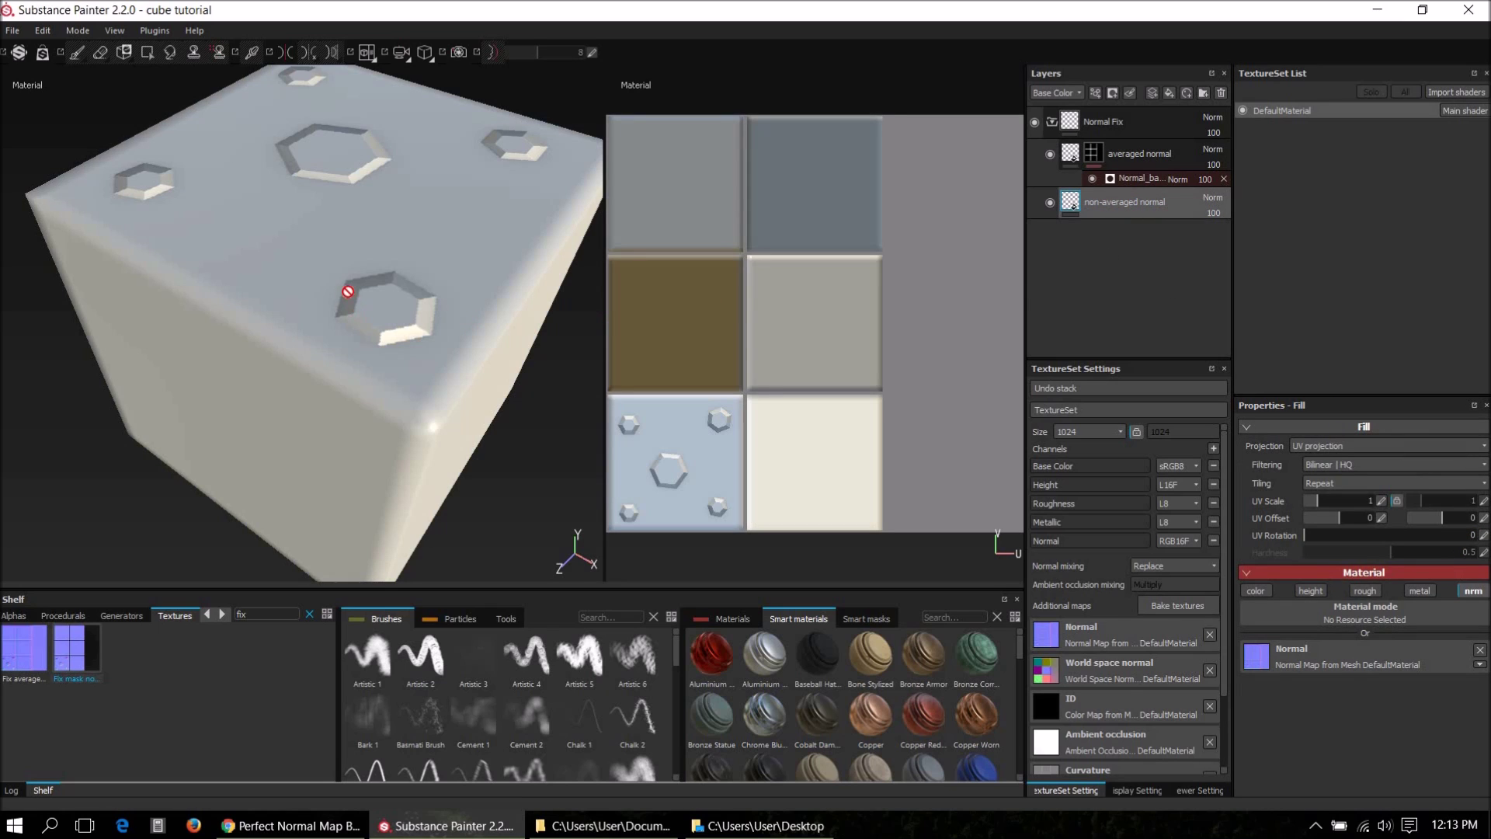
Collapse Normal Fix, search smart materials for 'plas' and add Plastic Glossy above Normal Fix.
left_click(1053, 124)
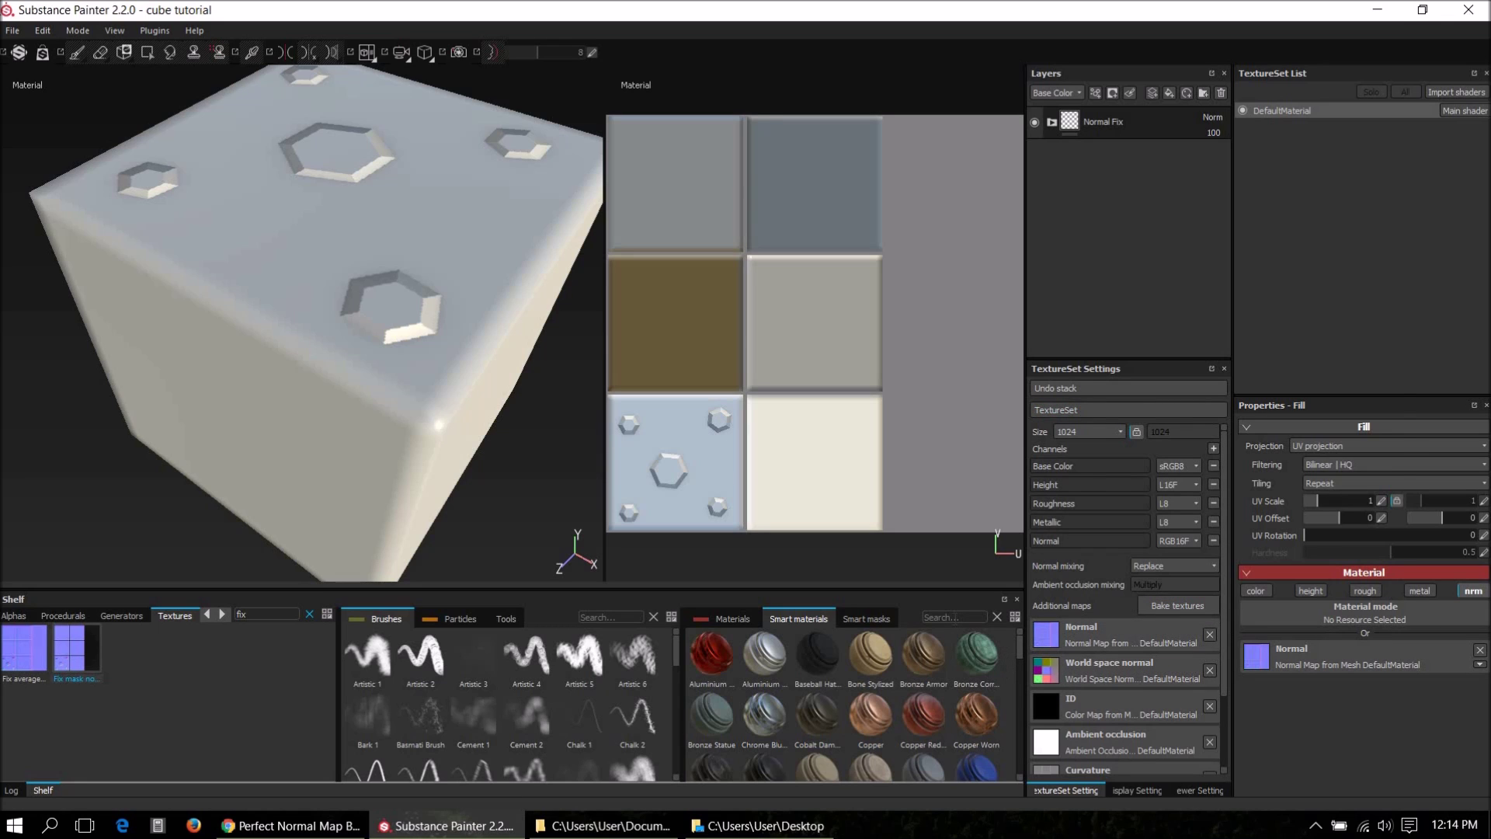
left_click(926, 617)
type("plast")
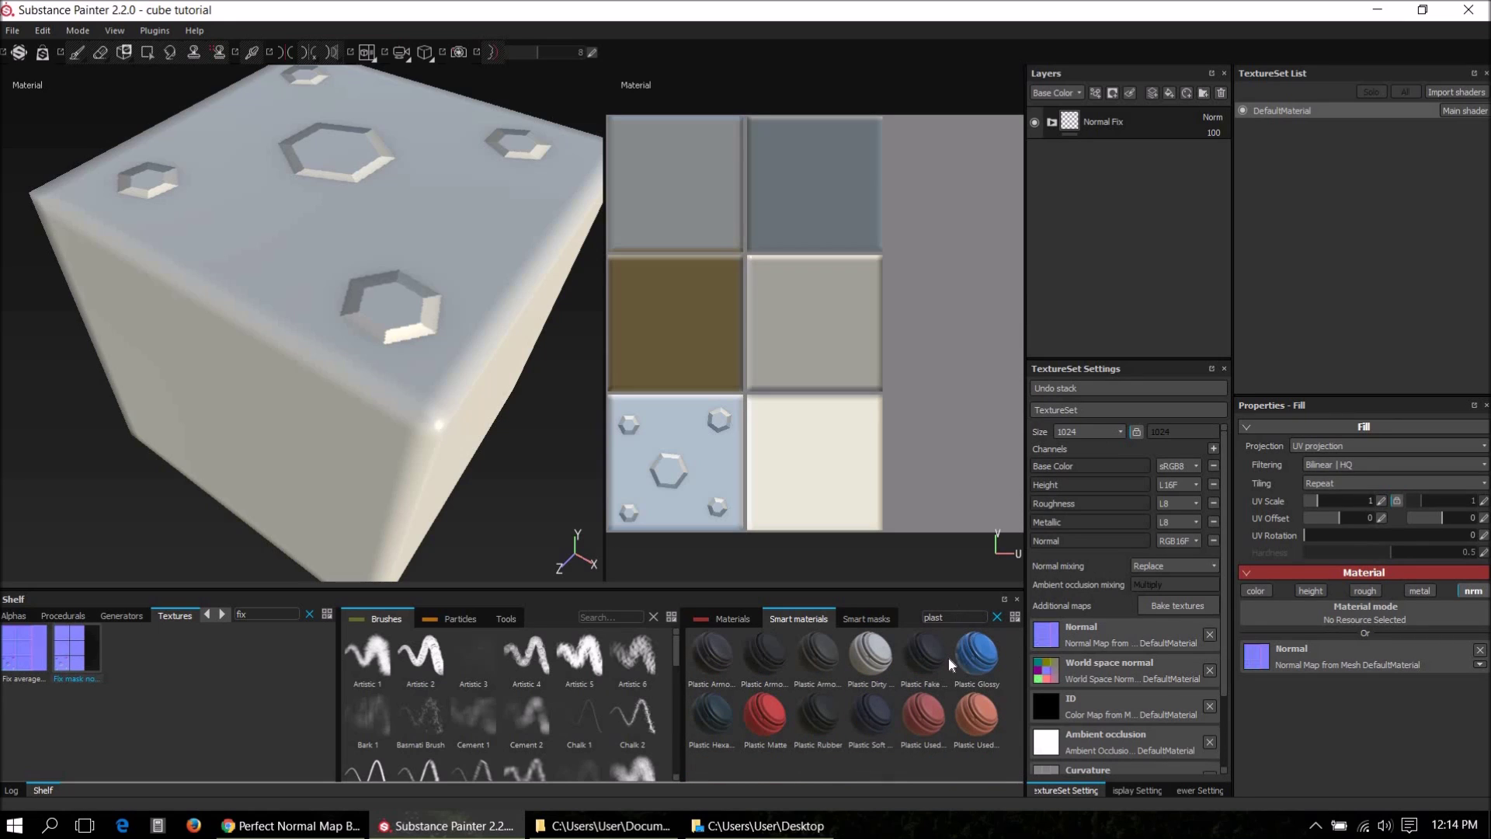
left_click_drag(975, 665, 1122, 95)
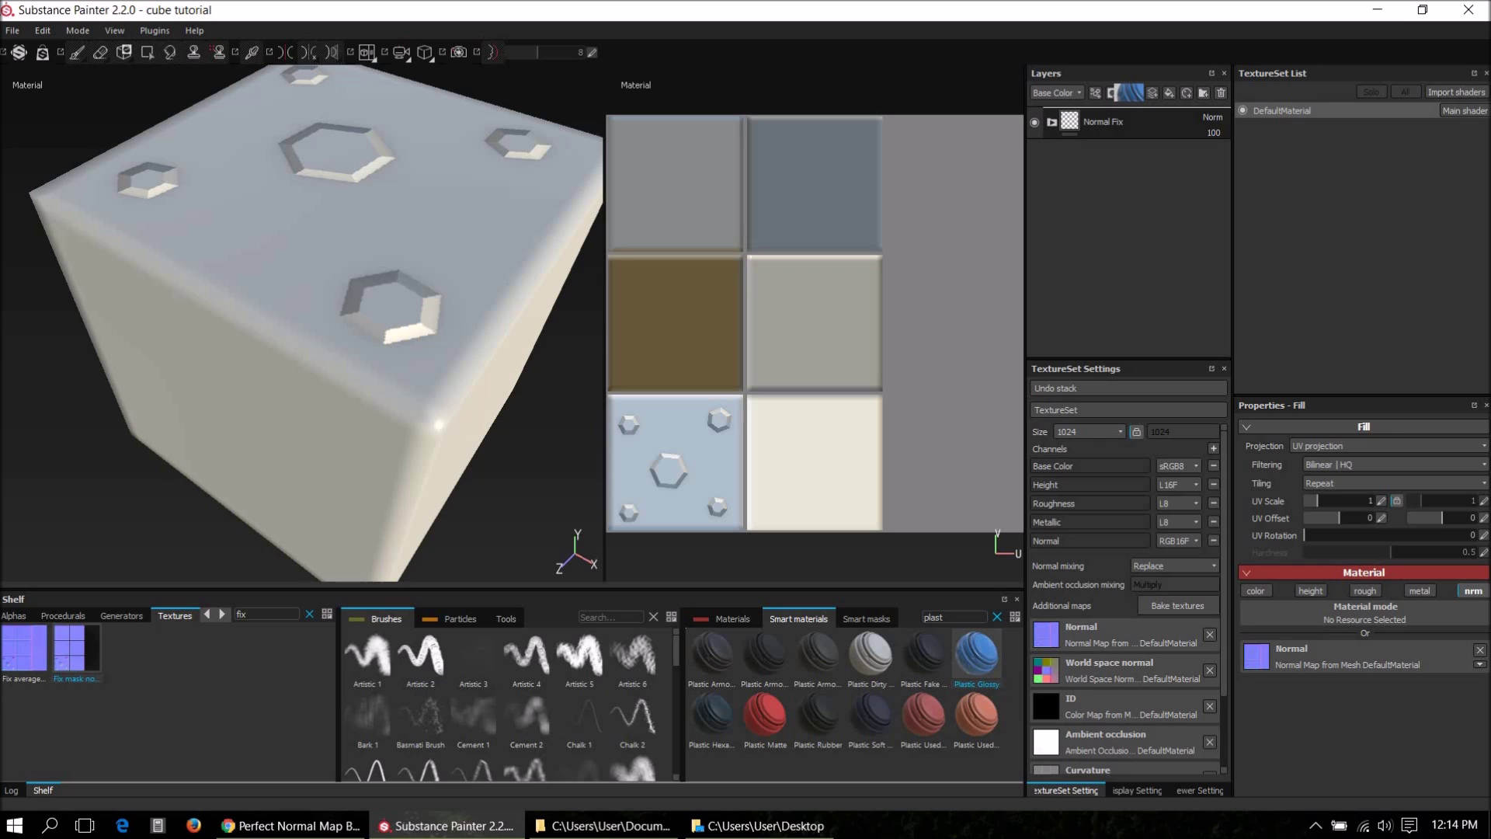
left_click_drag(1130, 93, 1141, 116)
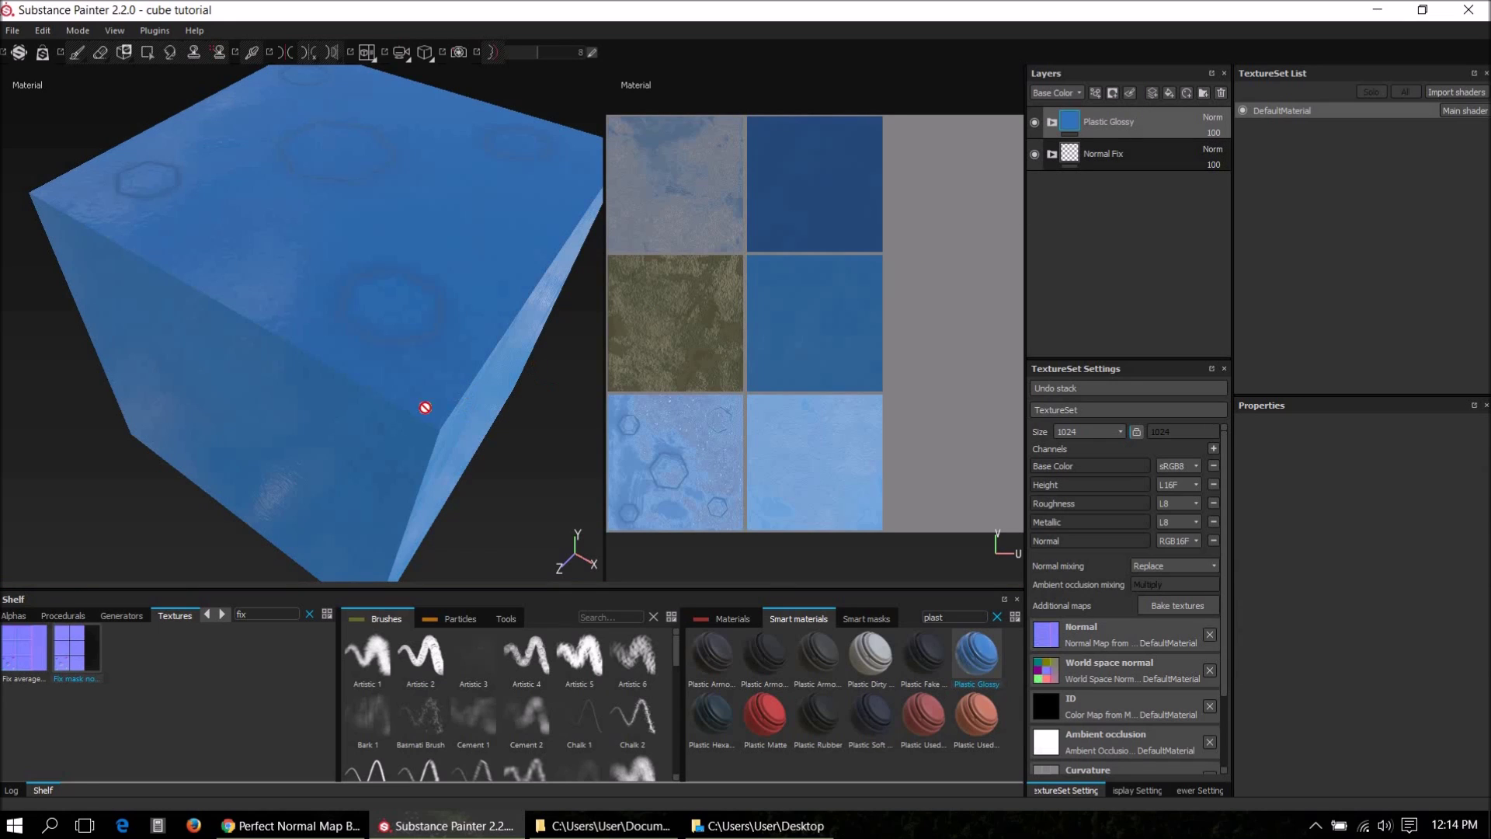
Move the Normal Fix folder above Plastic Glossy and inspect the blue cube's hexagon insets.
left_click_drag(375, 397, 404, 341, "alt")
left_click(1109, 149)
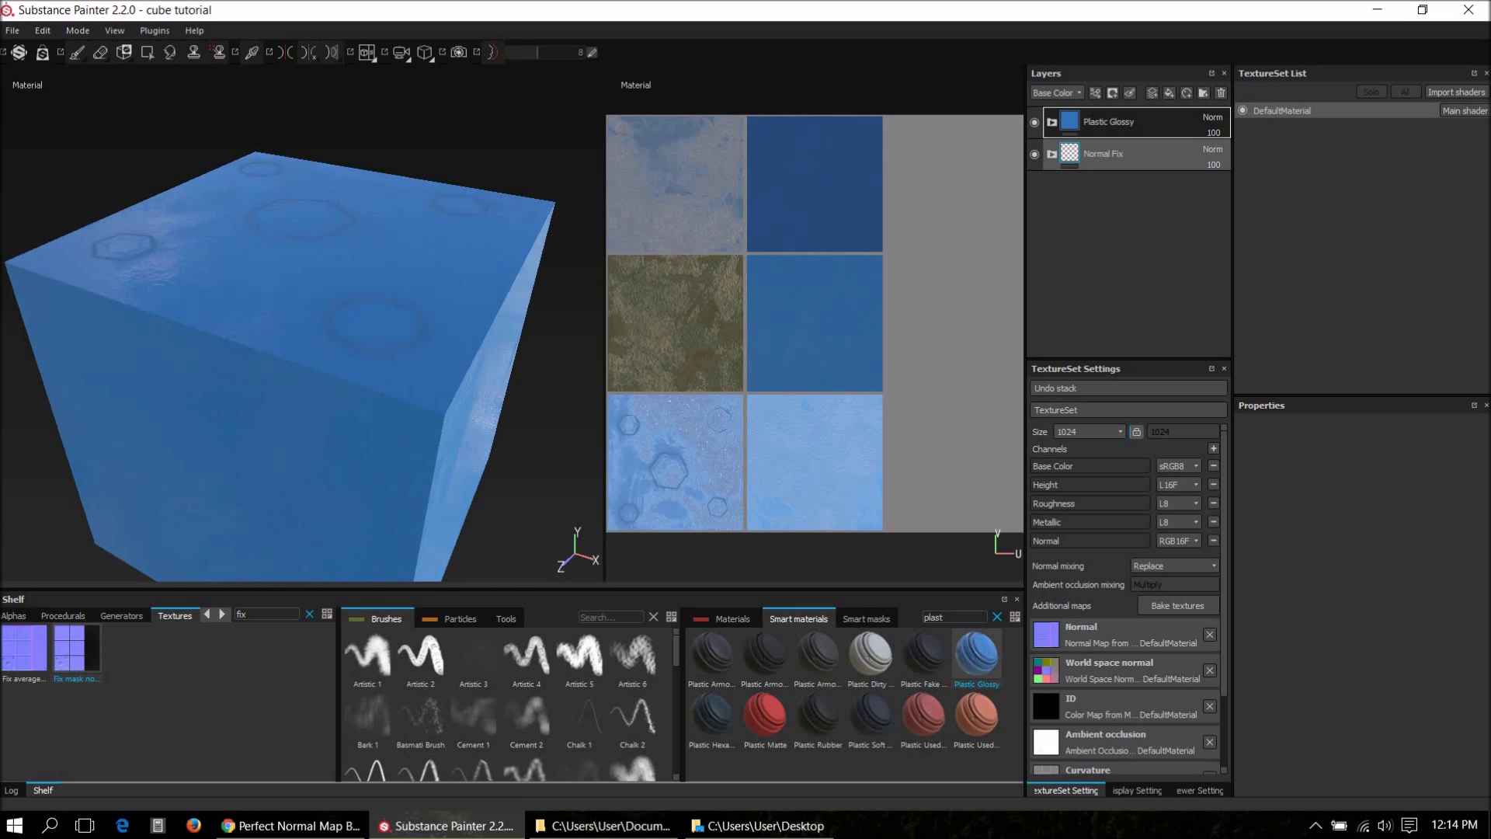
left_click_drag(1103, 153, 1103, 116)
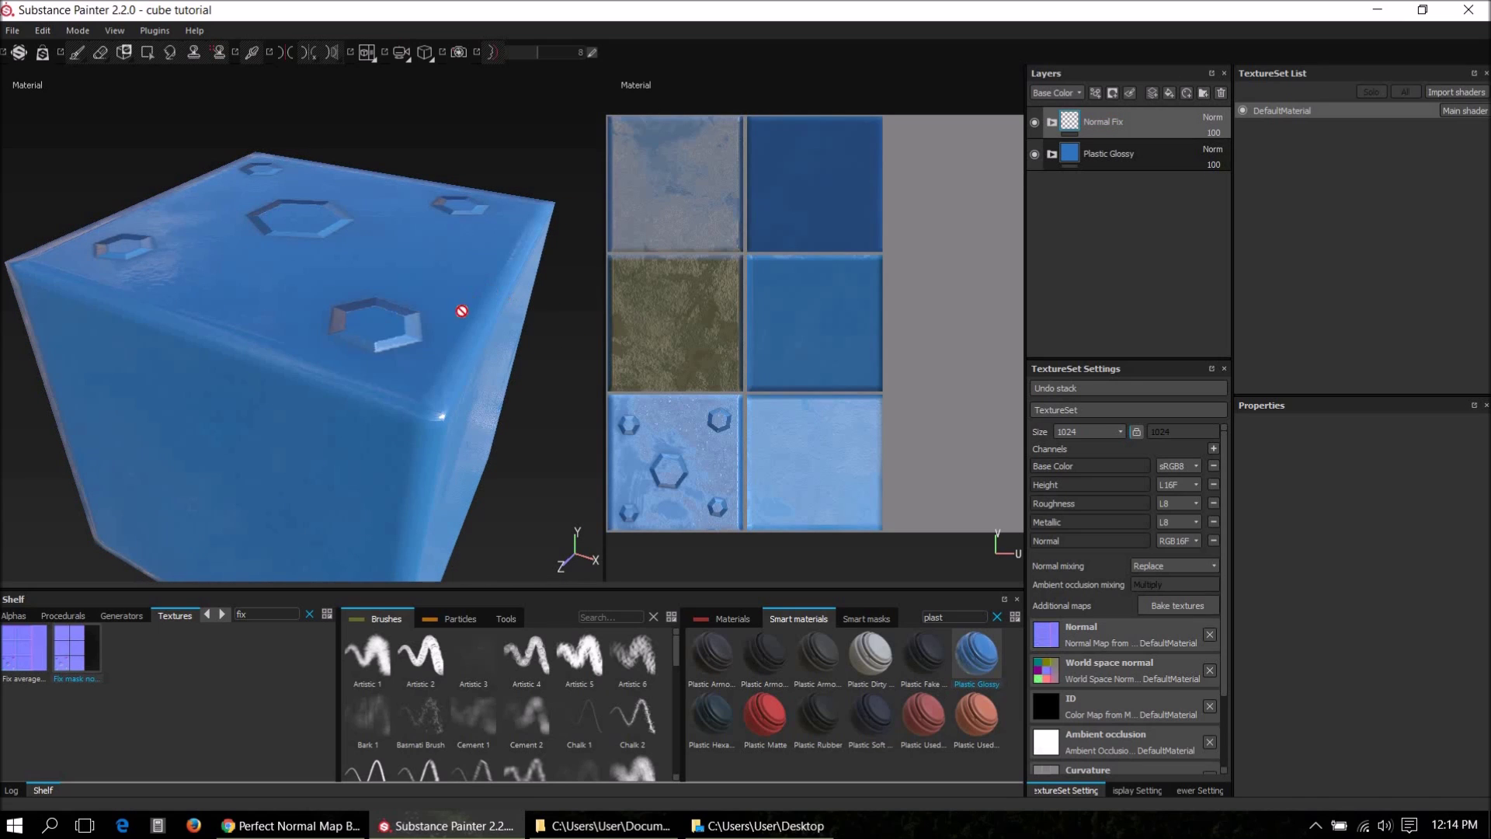
left_click_drag(422, 366, 472, 400, "alt")
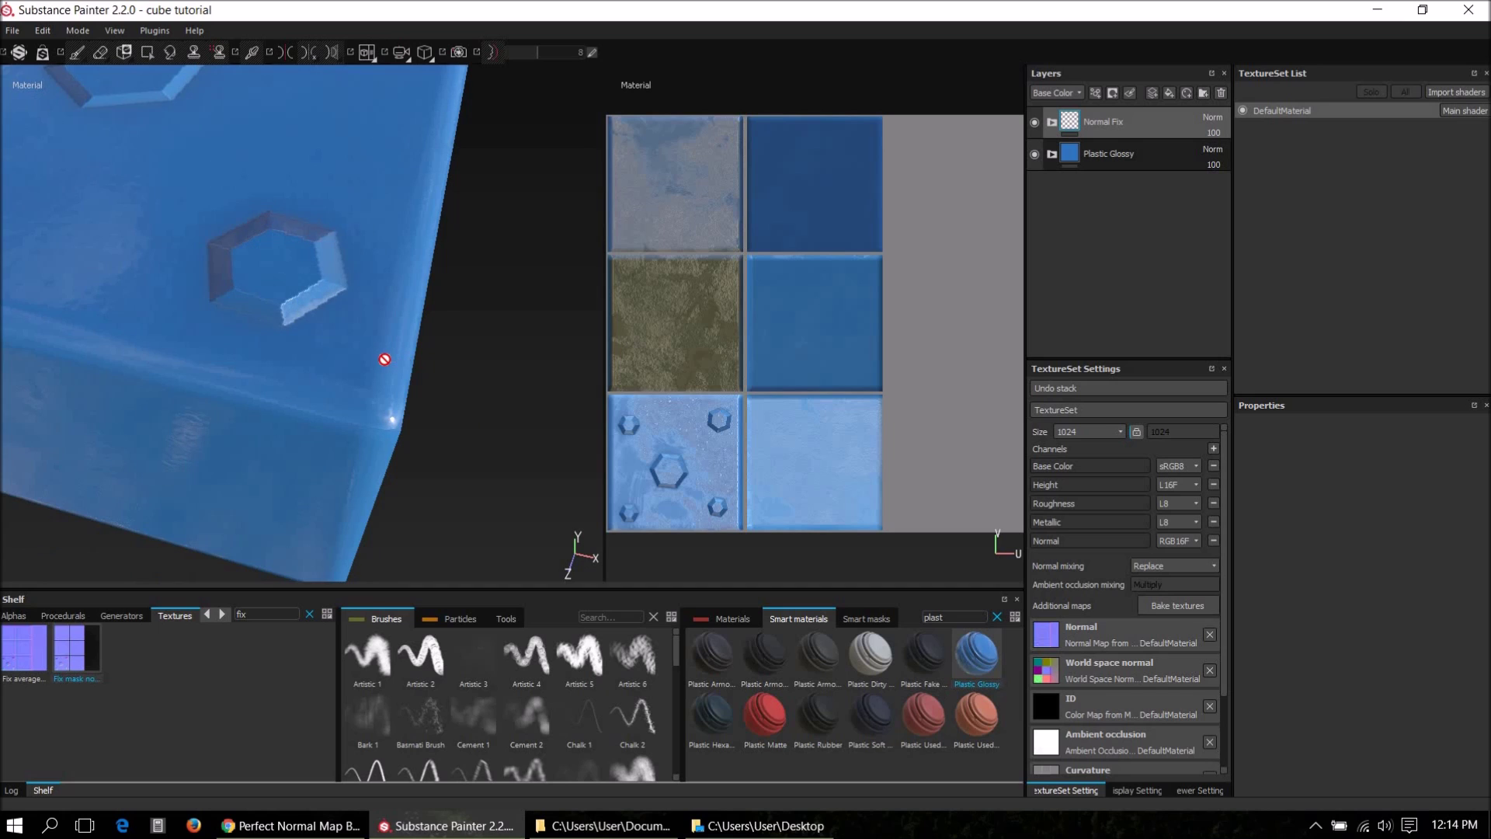
scroll(389, 359, "down", 5)
left_click_drag(296, 268, 400, 271, "alt")
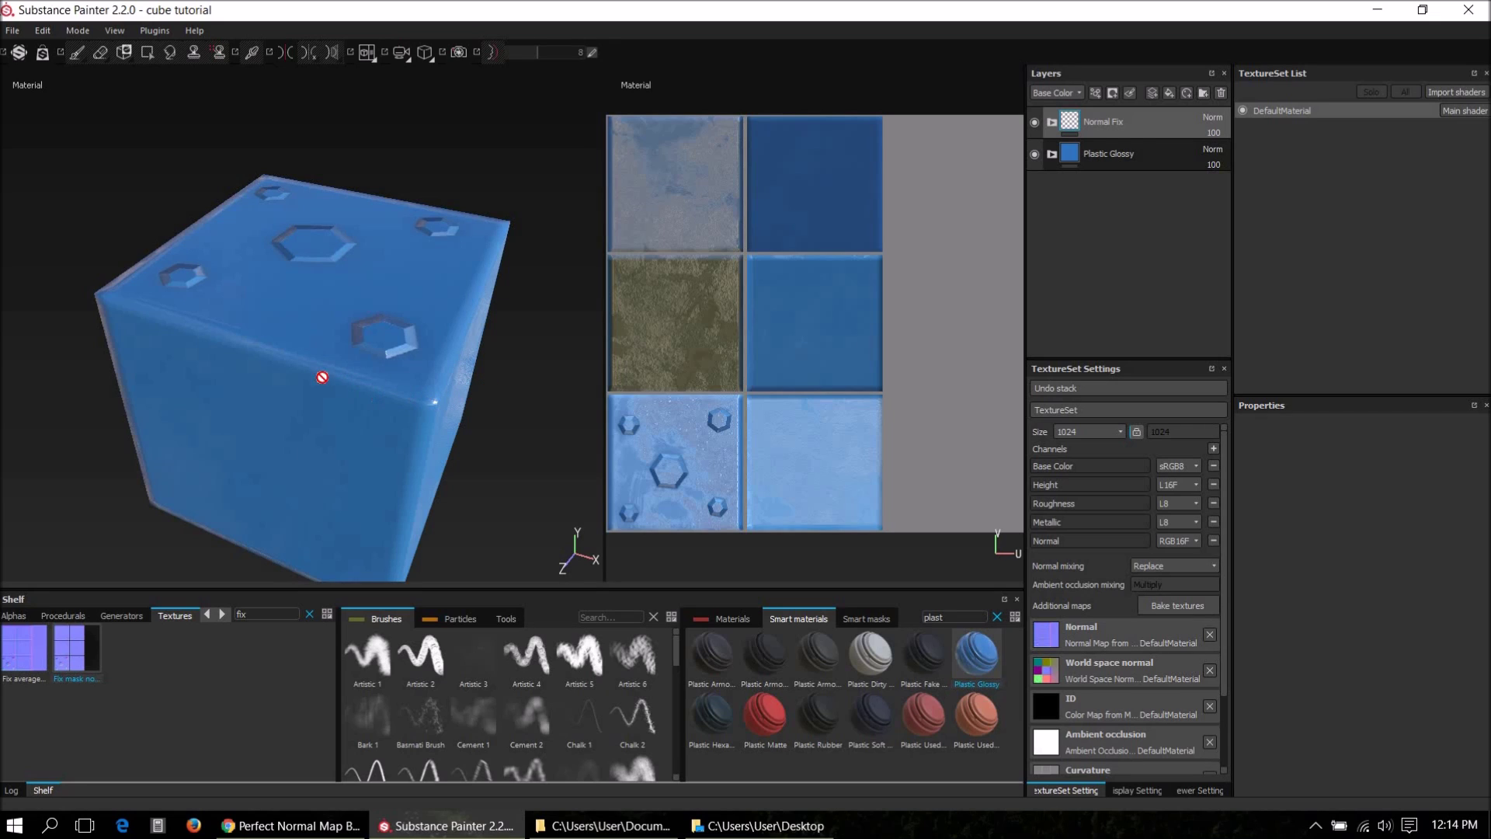
scroll(268, 339, "up", 4)
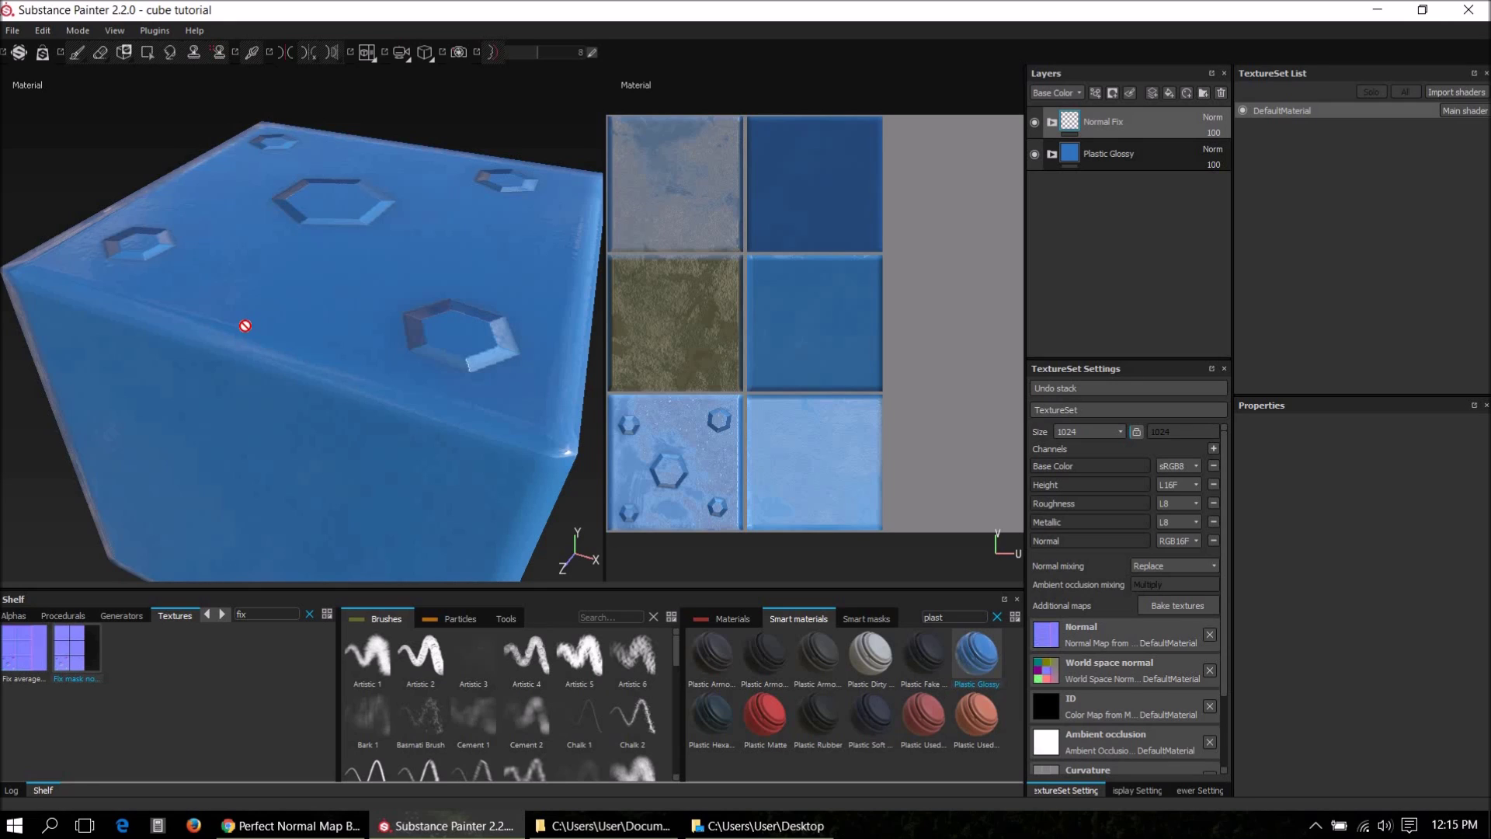
Jump the YouTube normal map baking video to 14:54, then return to the cube project.
left_click(303, 829)
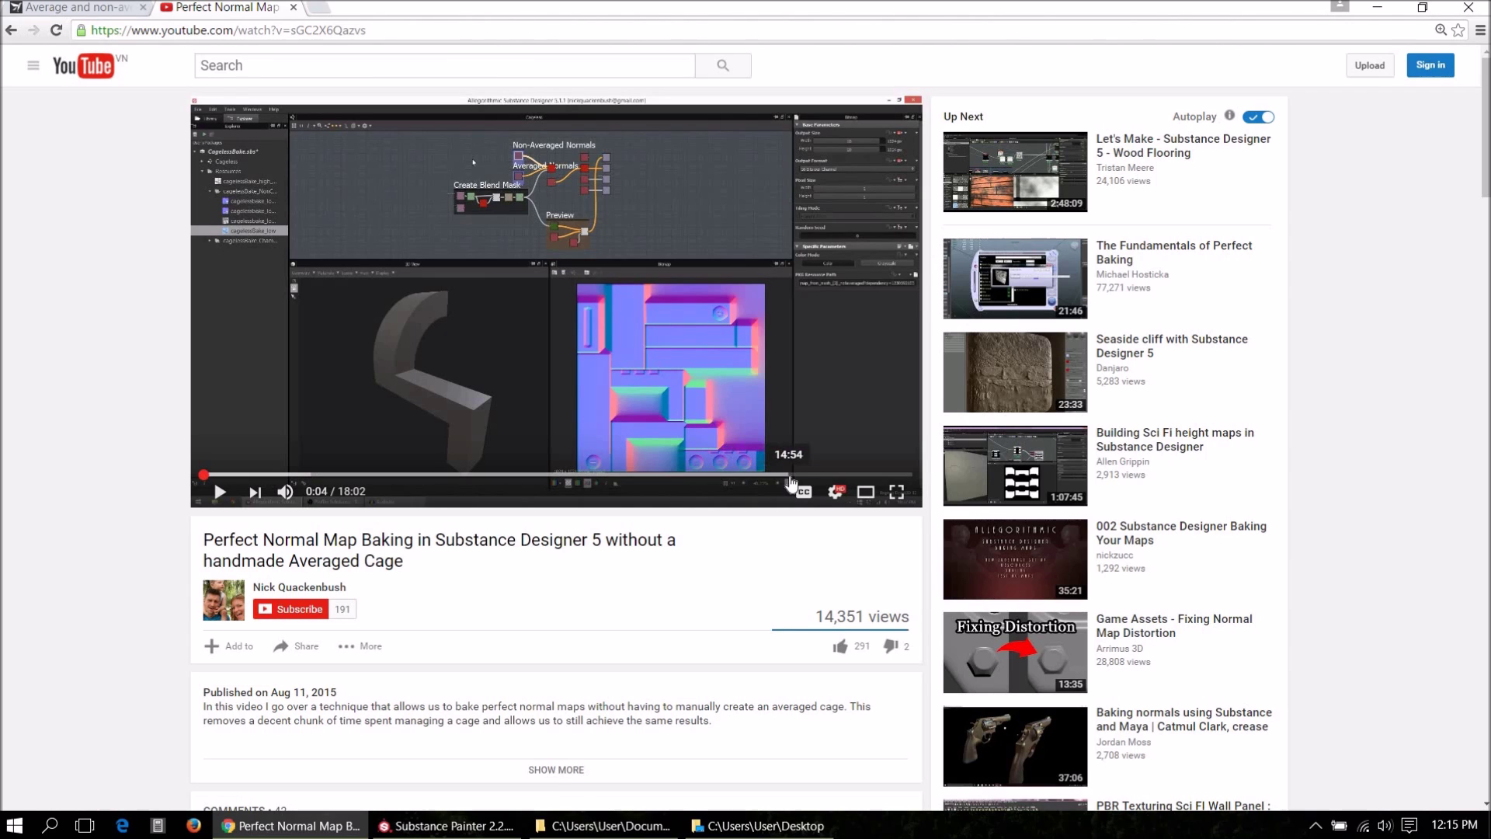
left_click(789, 474)
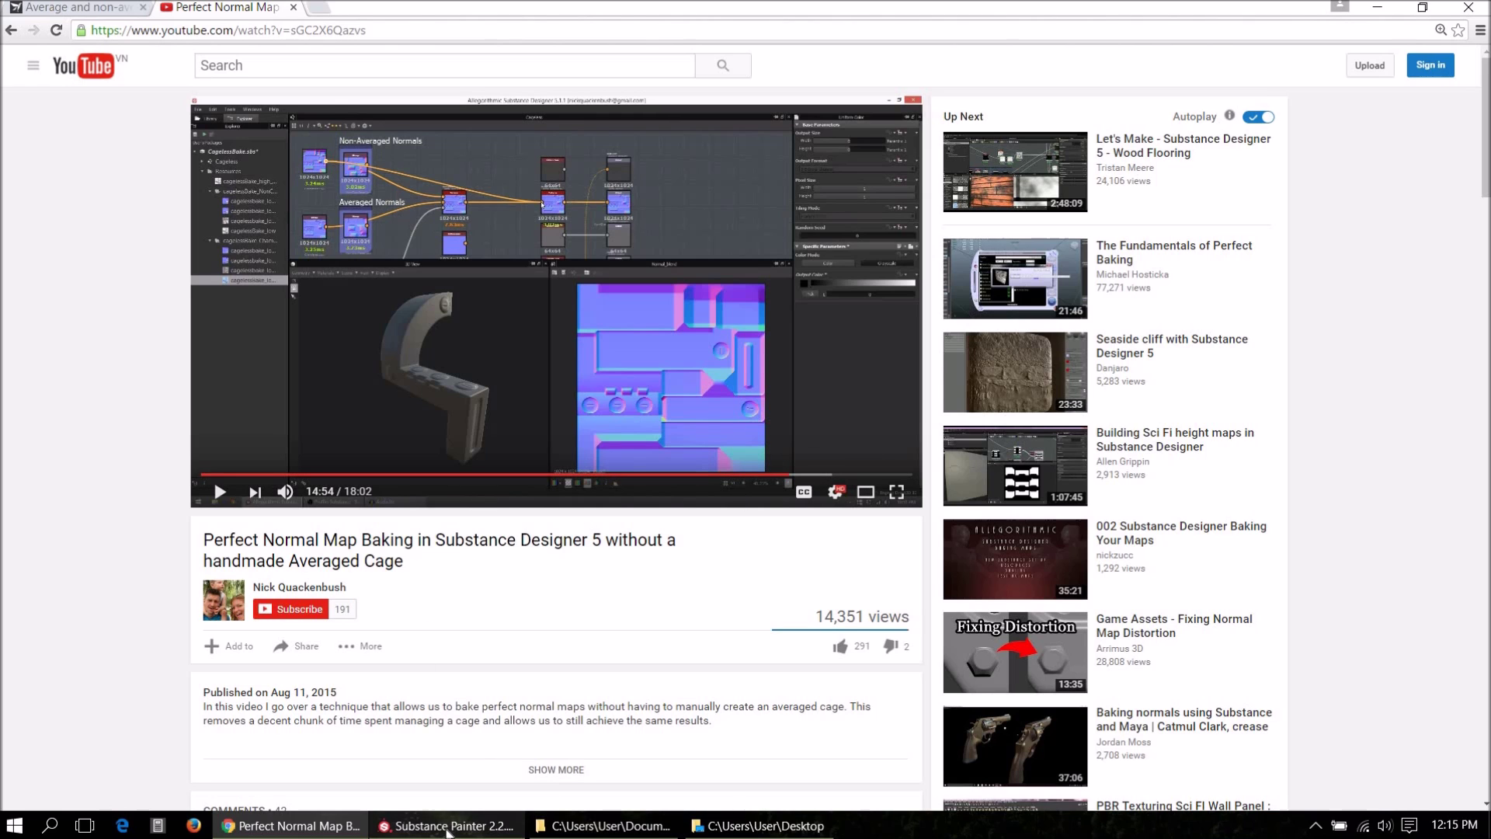
key("alt+Tab")
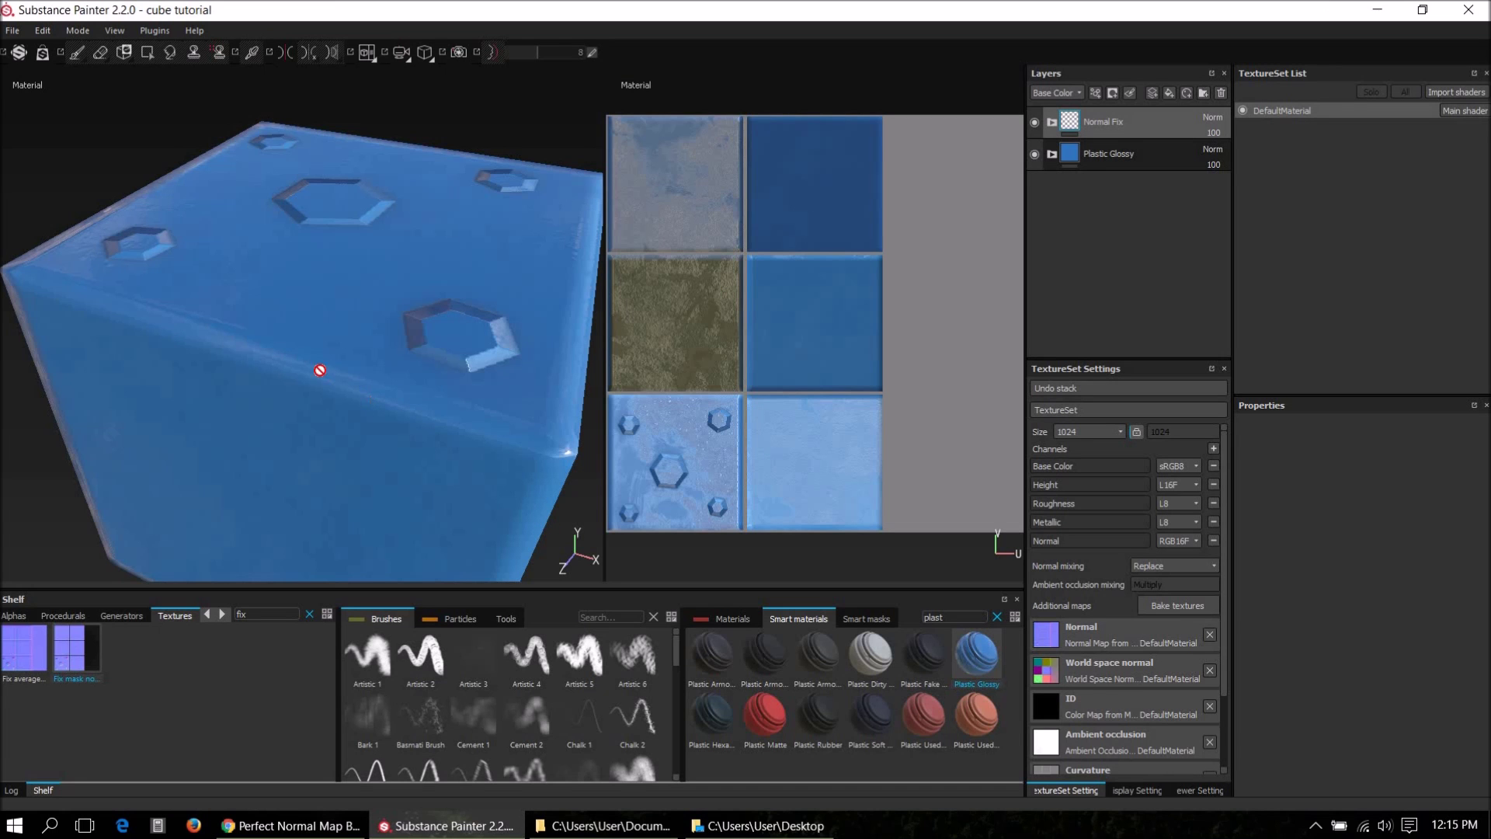